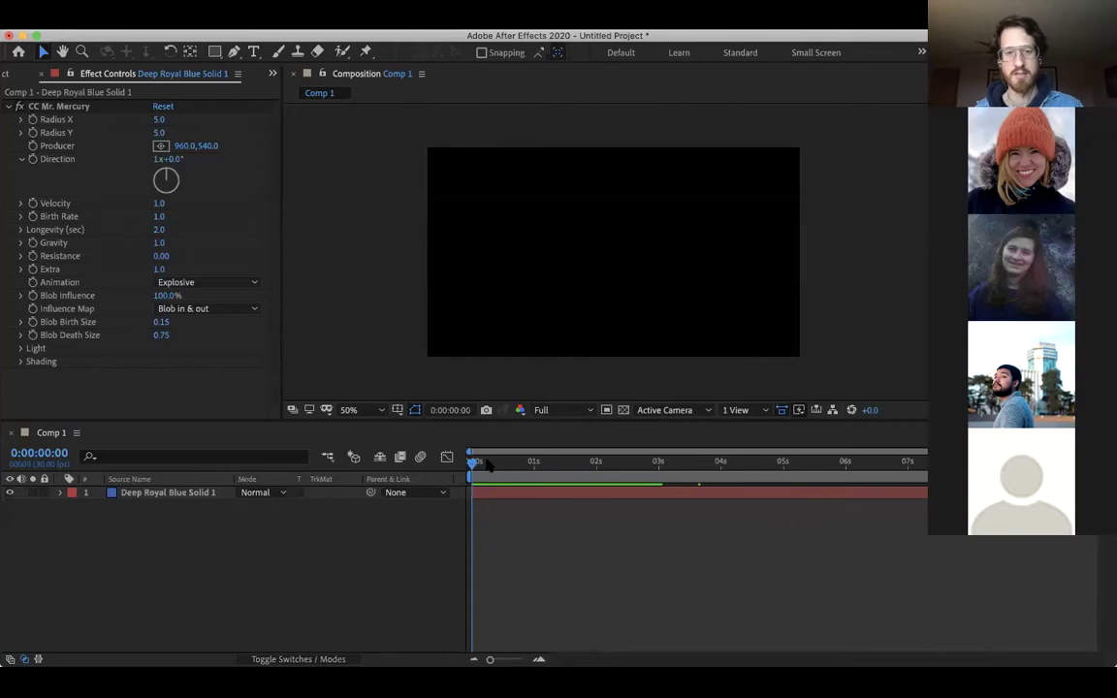
# Step: Delete the existing Deep Royal Blue Solid 1 layer from the composition
pyautogui.moveTo(473, 462)
pyautogui.mouseDown()
pyautogui.moveTo(630, 466)
pyautogui.moveTo(474, 463)
pyautogui.mouseUp()
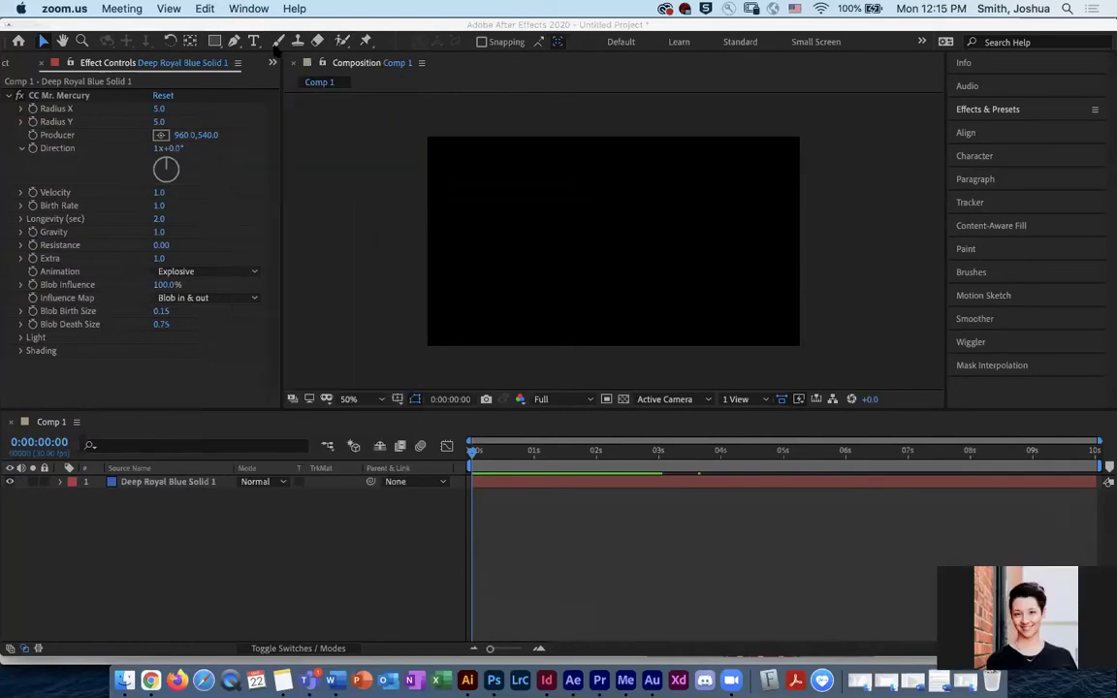
pyautogui.click(375, 126)
pyautogui.click(323, 8)
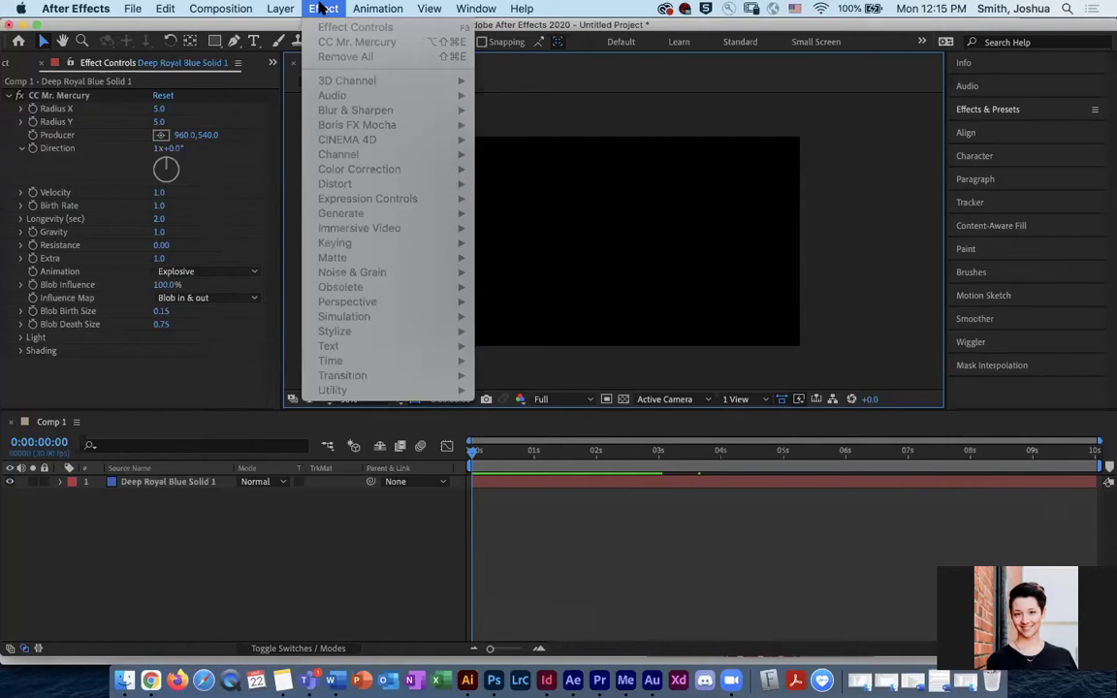
pyautogui.click(179, 514)
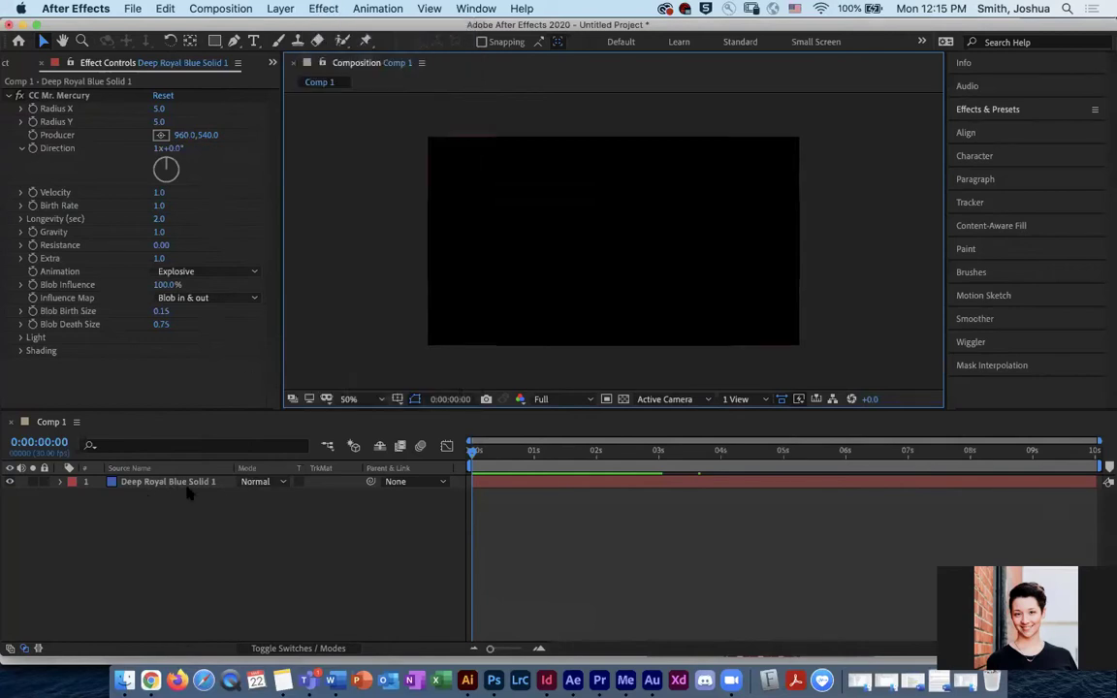
pyautogui.click(170, 482)
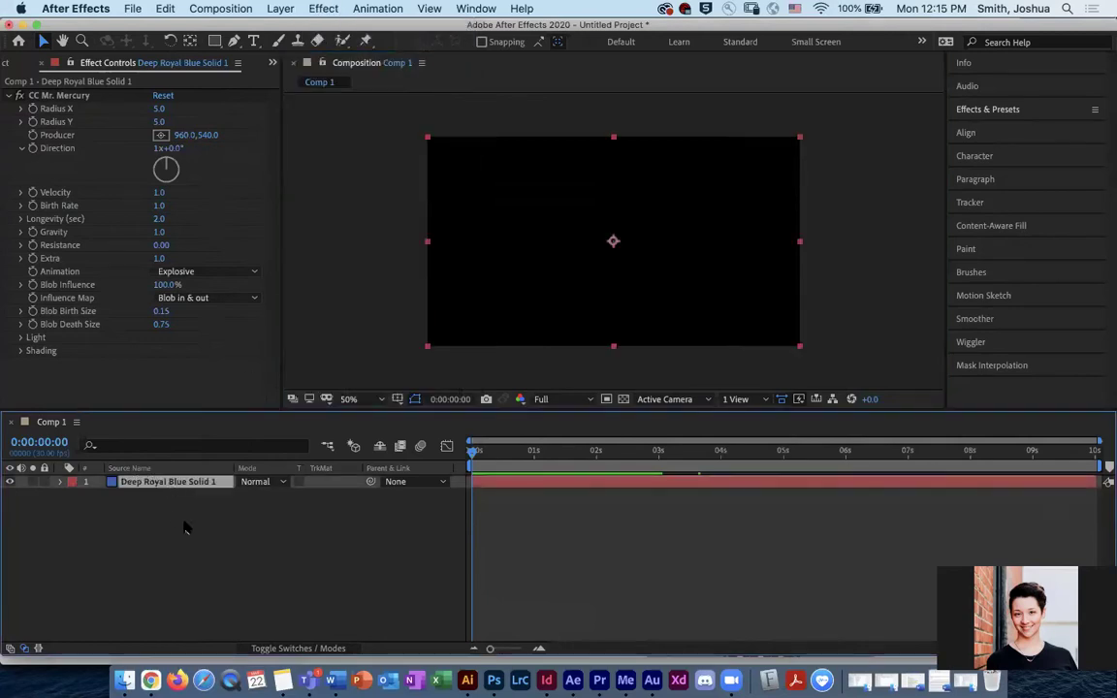
pyautogui.press('Delete')
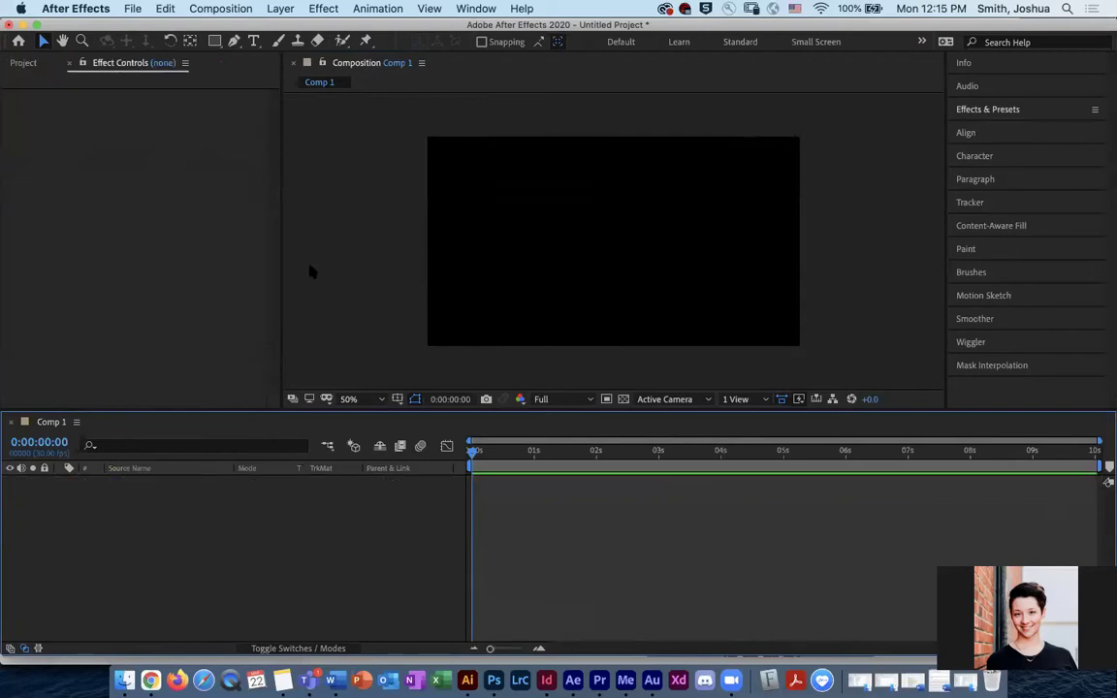
# Step: Create a new deep royal blue solid layer of 1920 x 1080 px, keeping the default name Deep Royal Blue Solid 2
pyautogui.click(277, 9)
pyautogui.moveTo(378, 26)
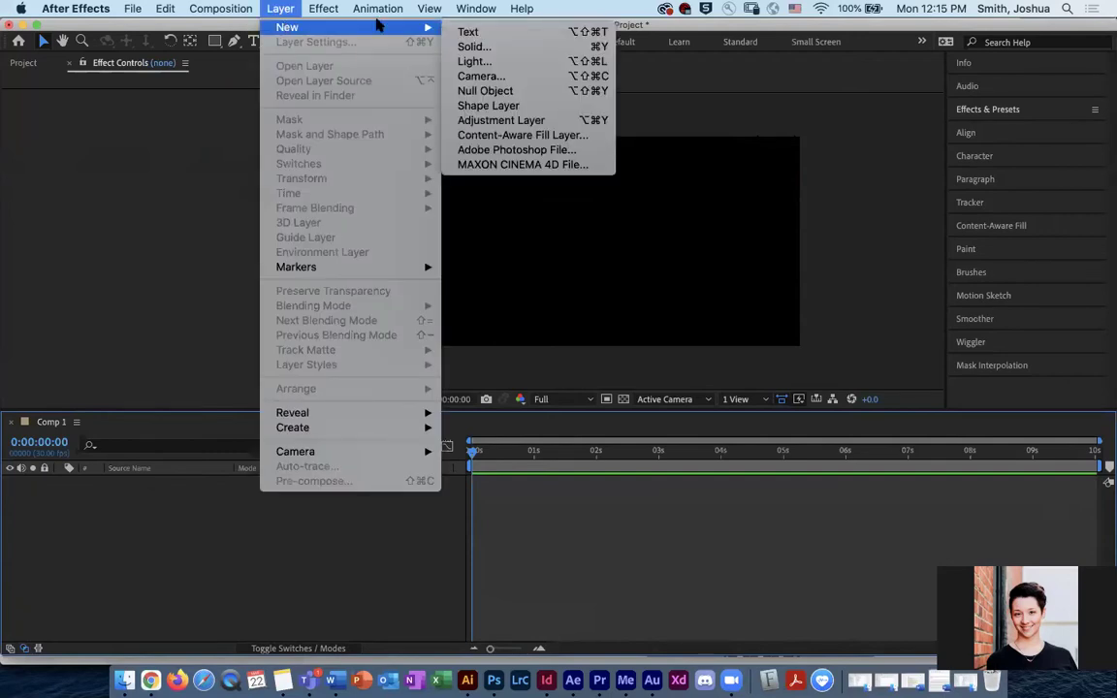
pyautogui.click(477, 46)
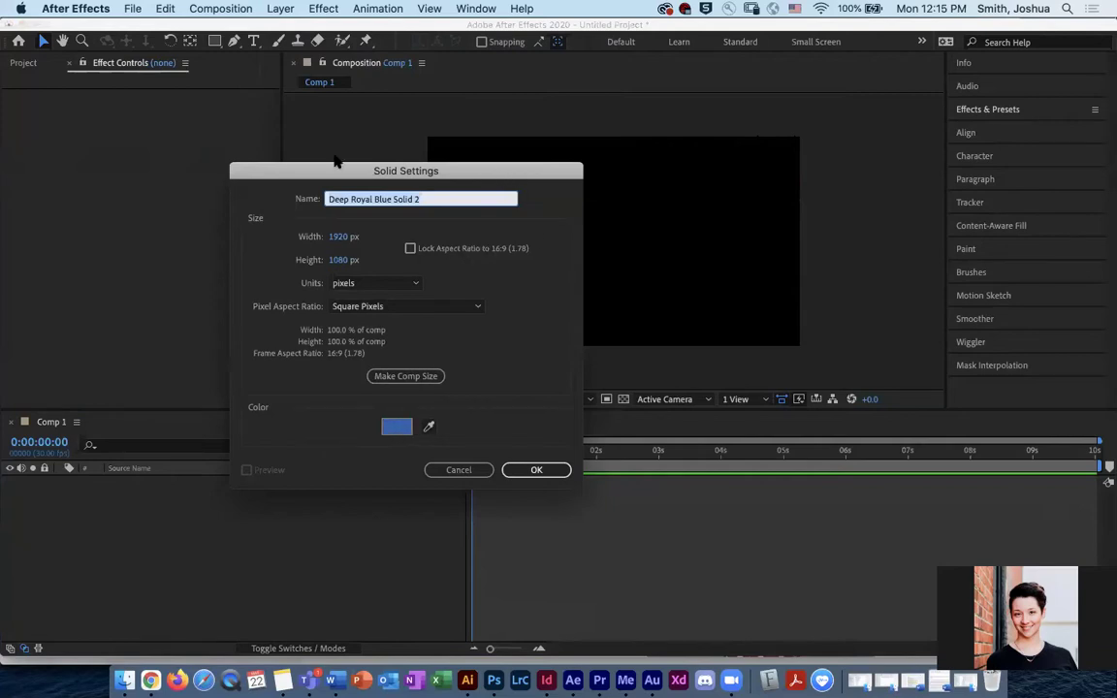
pyautogui.moveTo(388, 168); pyautogui.dragTo(503, 120)
pyautogui.click(657, 380)
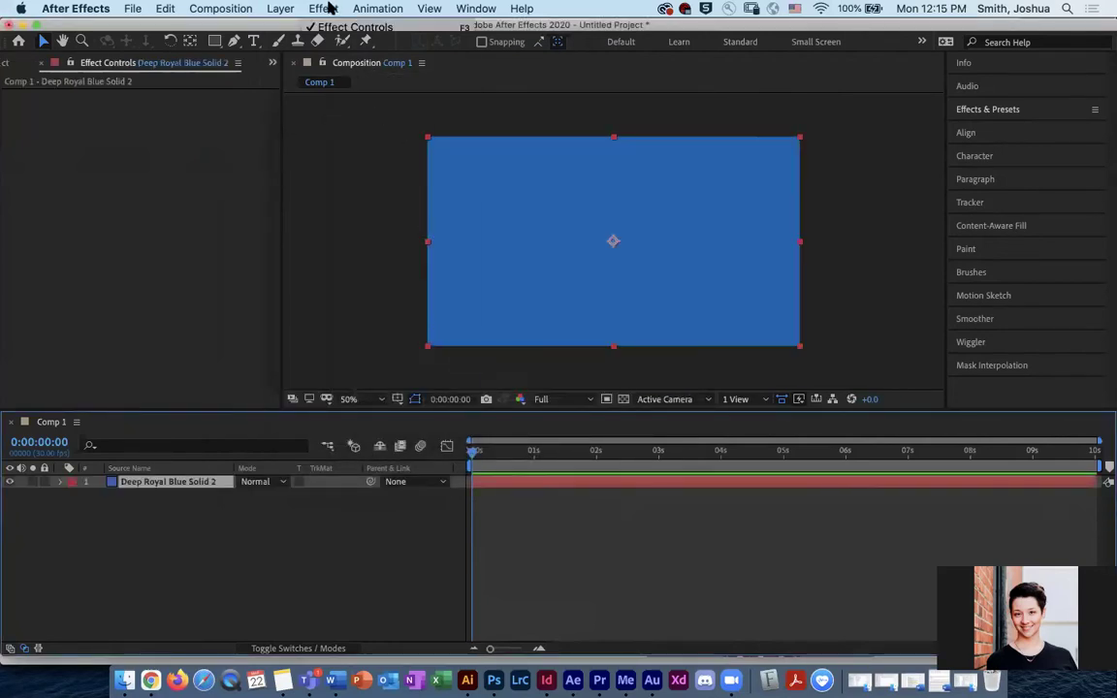
pyautogui.click(323, 9)
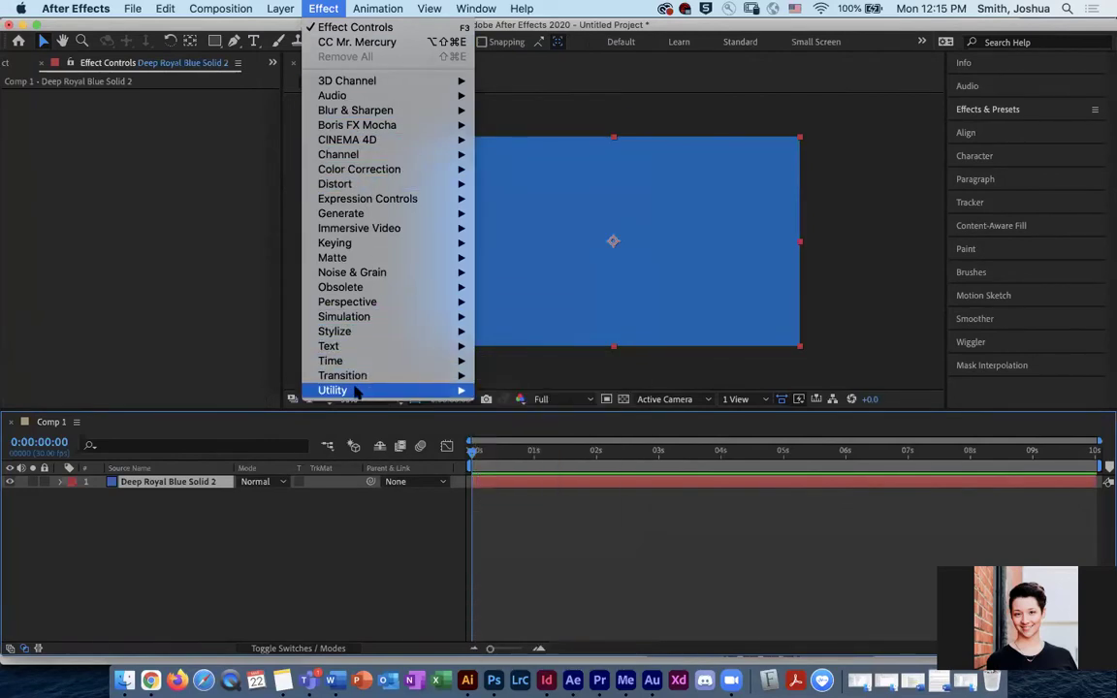
pyautogui.click(326, 8)
pyautogui.click(1014, 114)
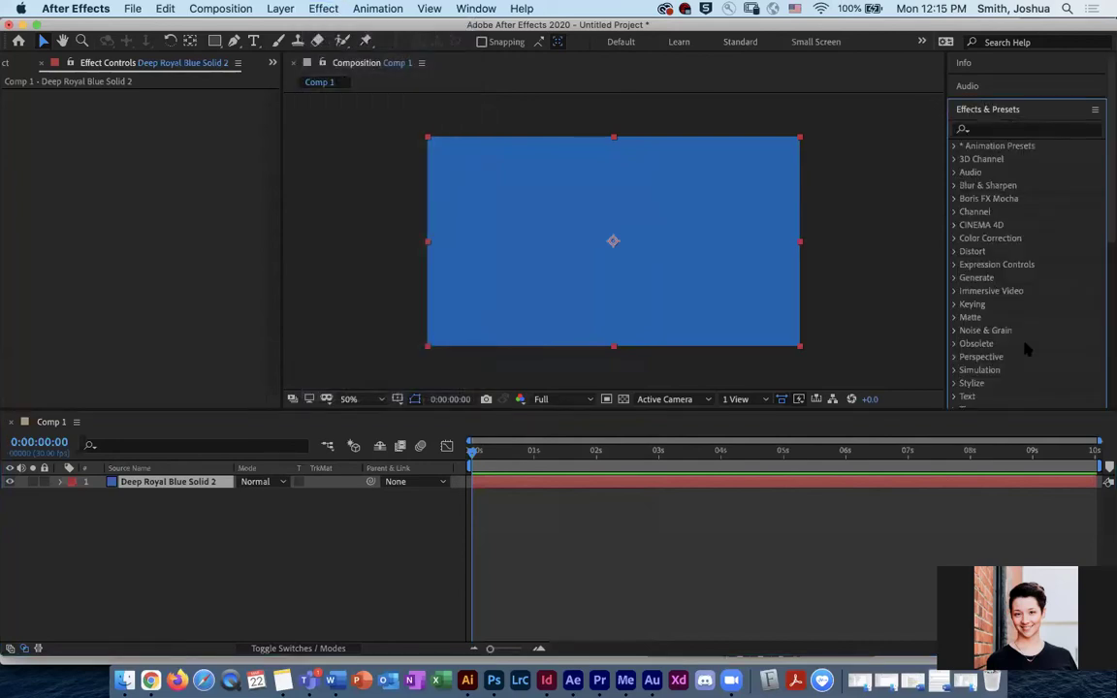
pyautogui.click(1012, 110)
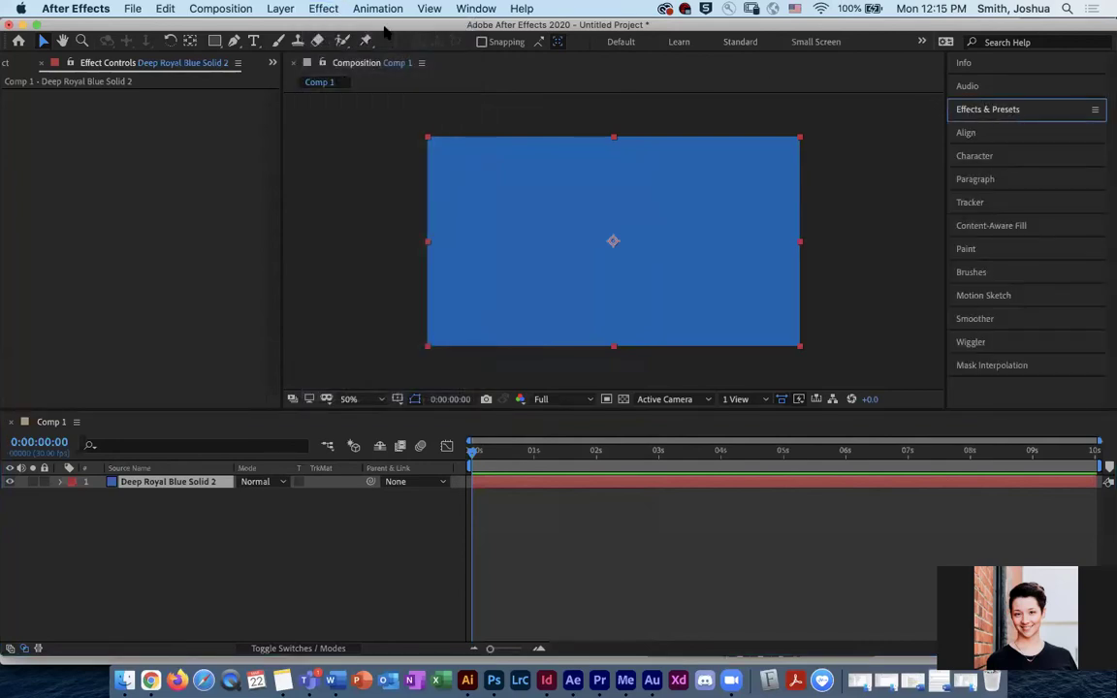
pyautogui.click(323, 8)
pyautogui.click(213, 504)
# Step: Apply the CC Mr. Mercury simulation effect to the new solid layer
pyautogui.click(169, 483)
pyautogui.click(319, 7)
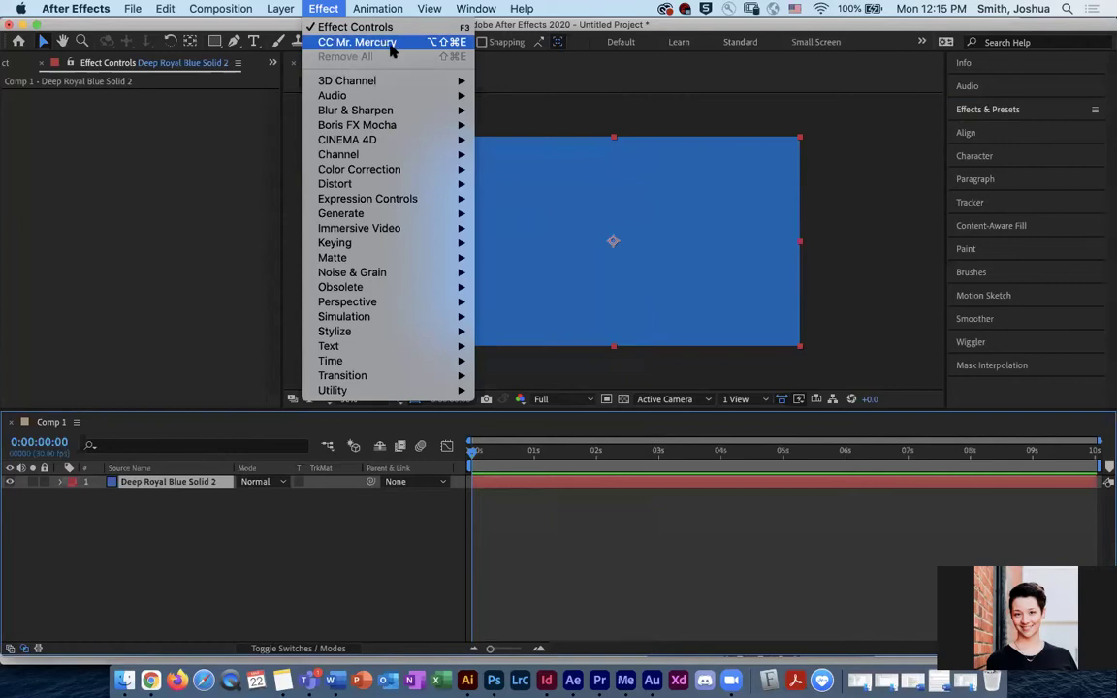
pyautogui.moveTo(392, 321)
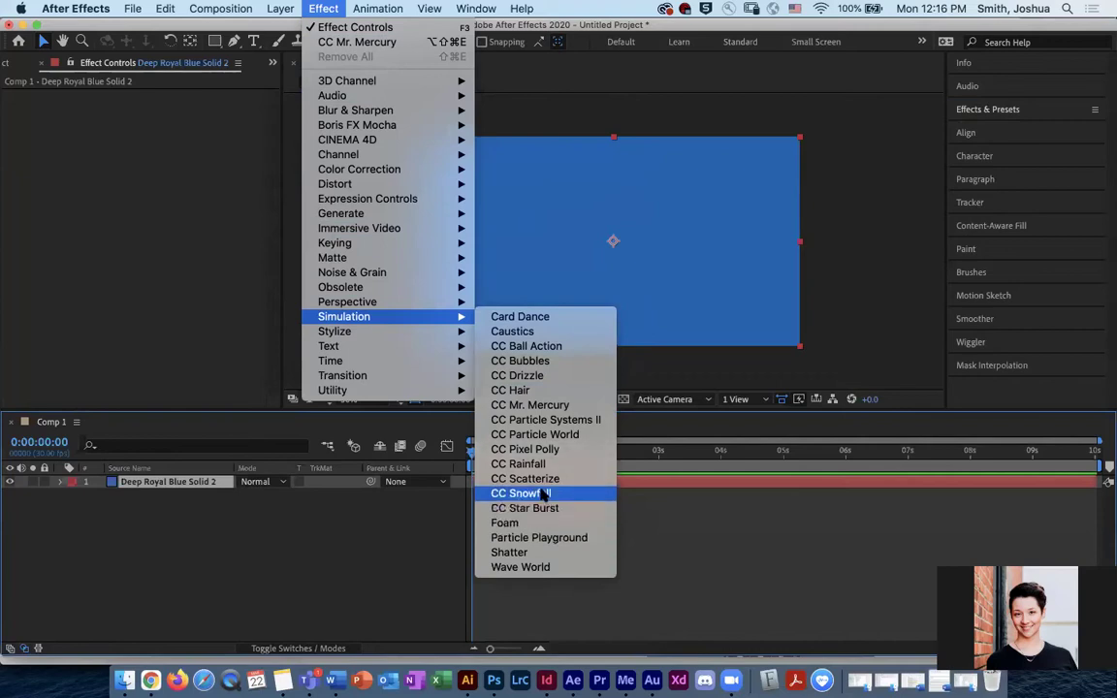
pyautogui.click(537, 405)
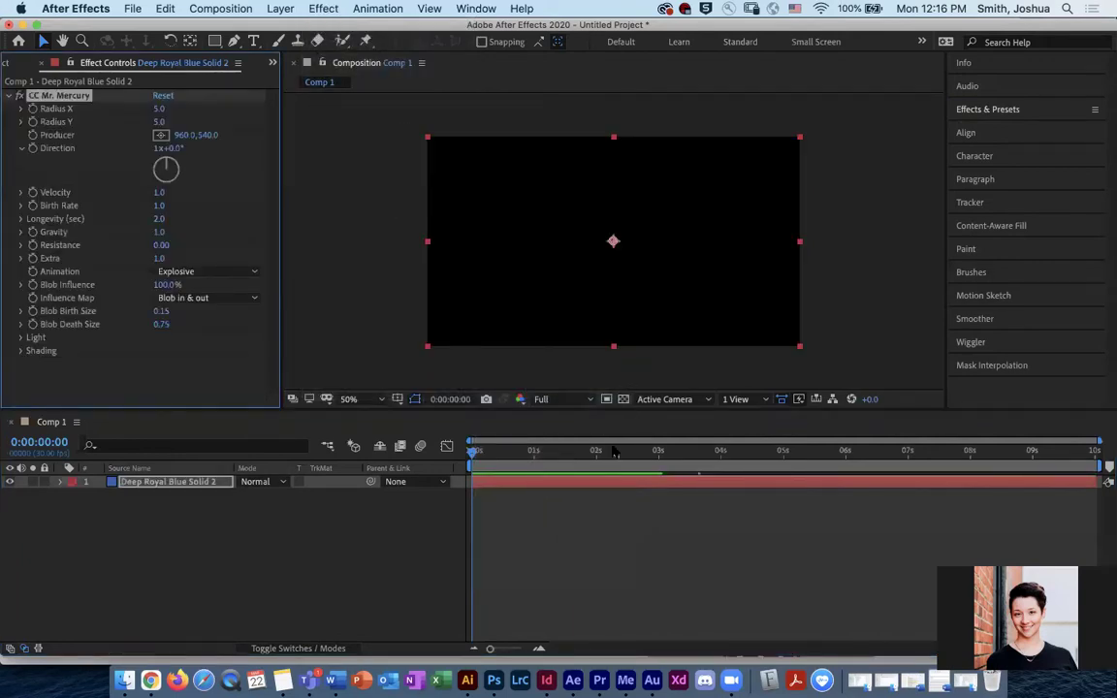
# Step: Scrub through the first second of the effect and examine the CC Mr. Mercury properties listed under the layer
pyautogui.moveTo(475, 453); pyautogui.dragTo(536, 456)
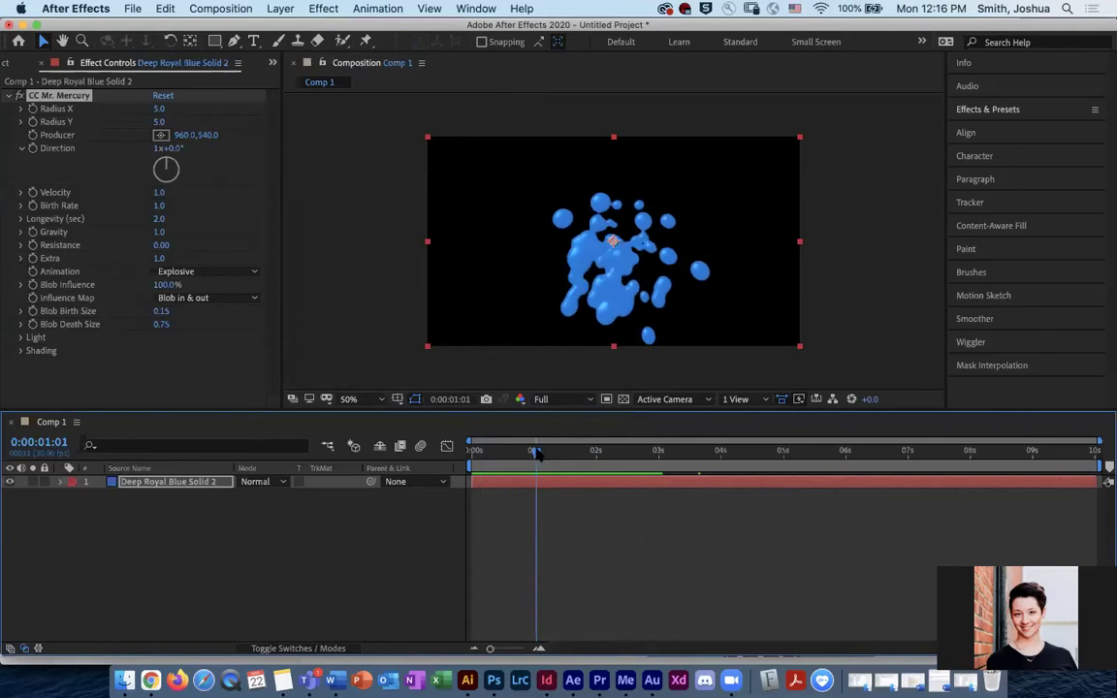
pyautogui.click(62, 482)
pyautogui.click(74, 495)
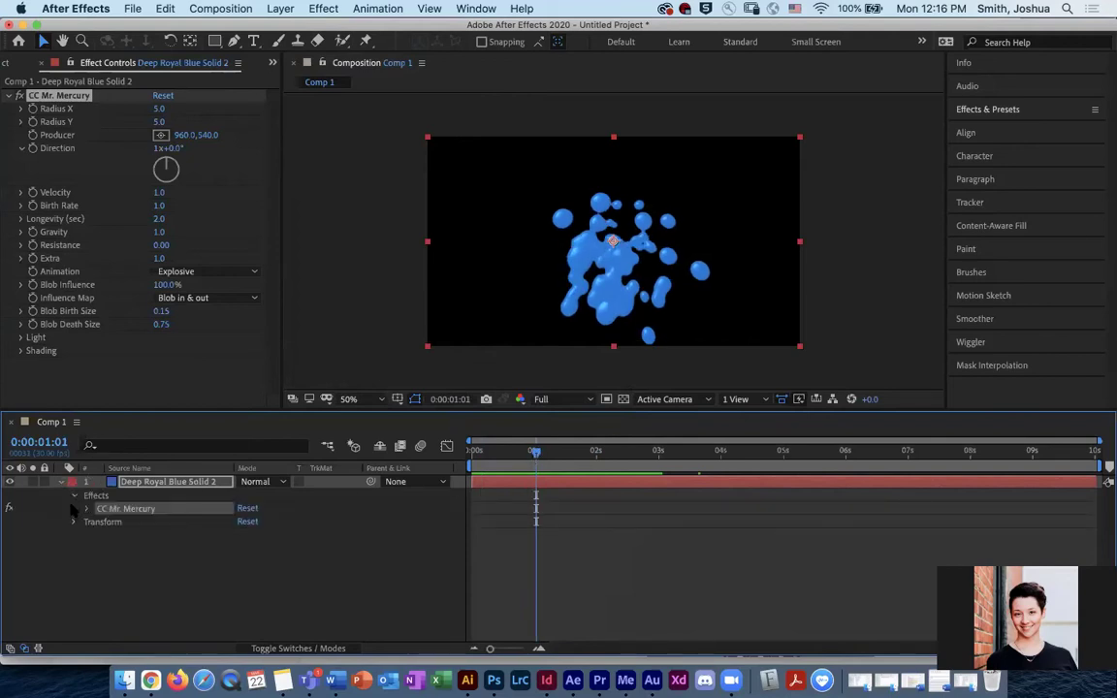
pyautogui.click(85, 509)
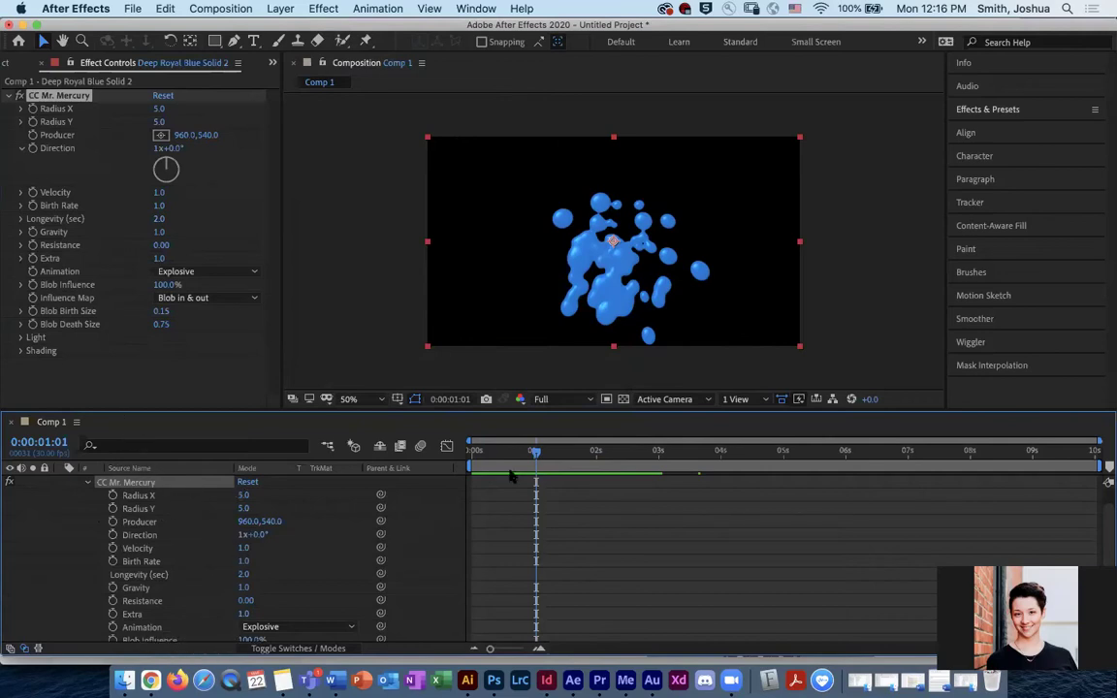
pyautogui.moveTo(537, 453); pyautogui.dragTo(490, 460)
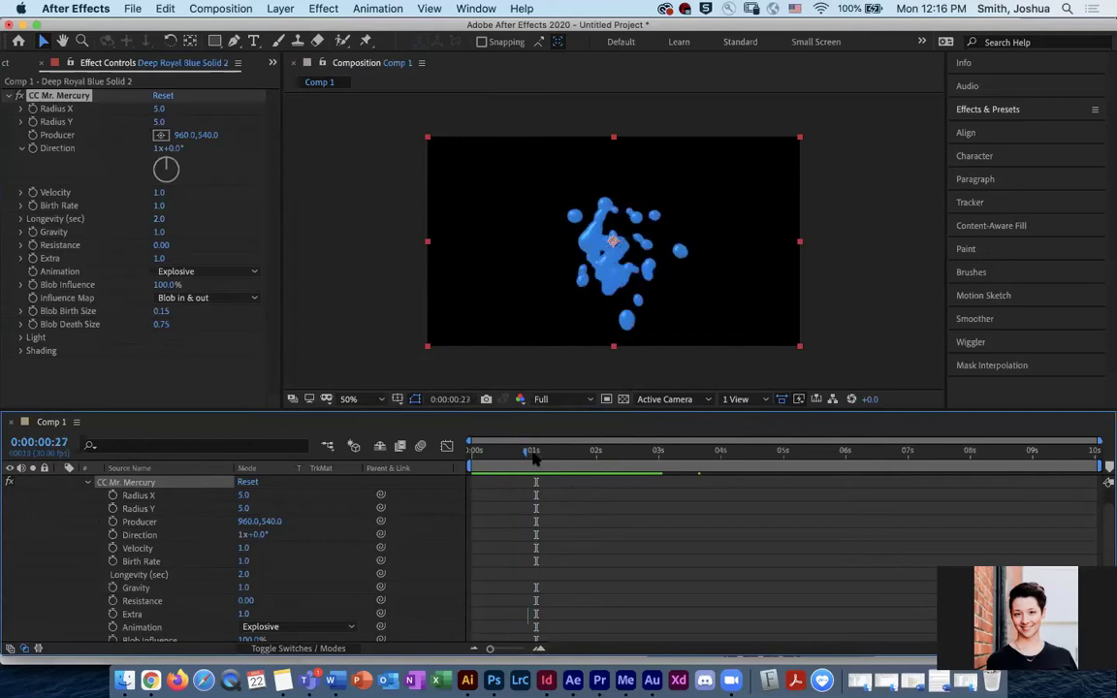
pyautogui.moveTo(540, 455); pyautogui.dragTo(469, 456)
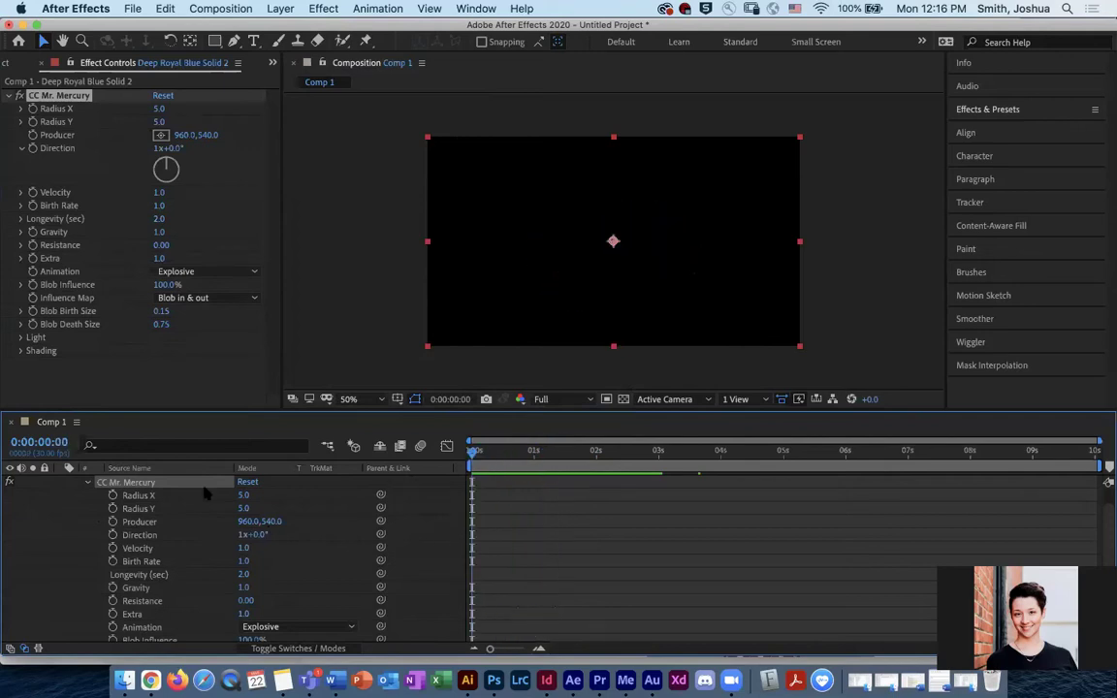
pyautogui.click(88, 483)
pyautogui.click(75, 496)
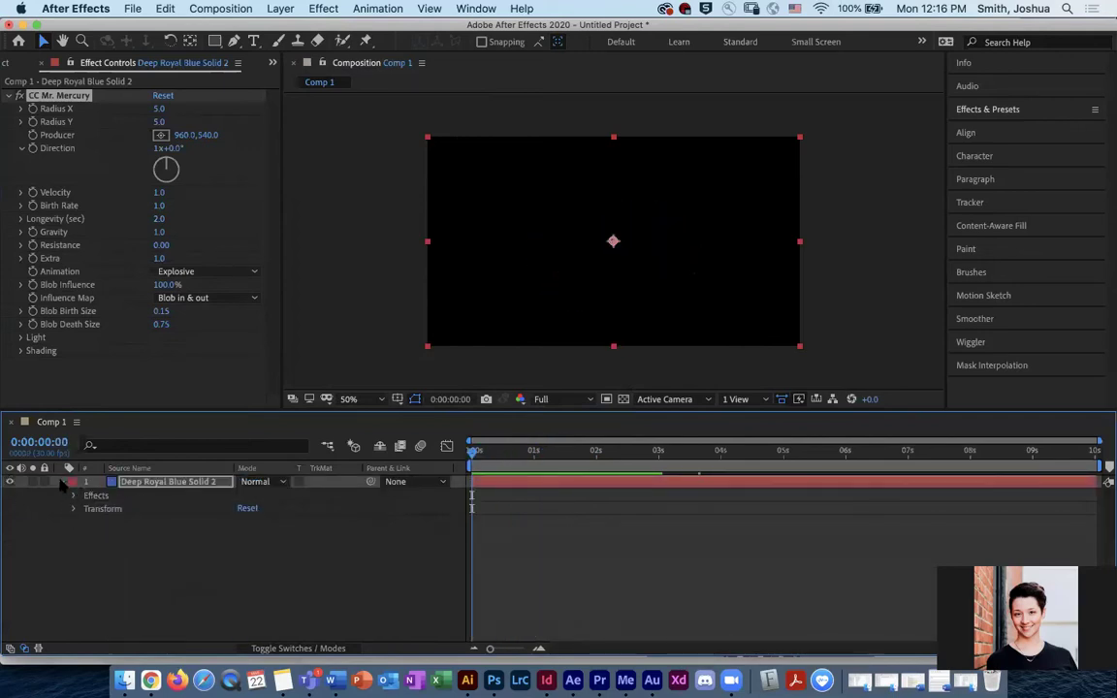
pyautogui.click(61, 482)
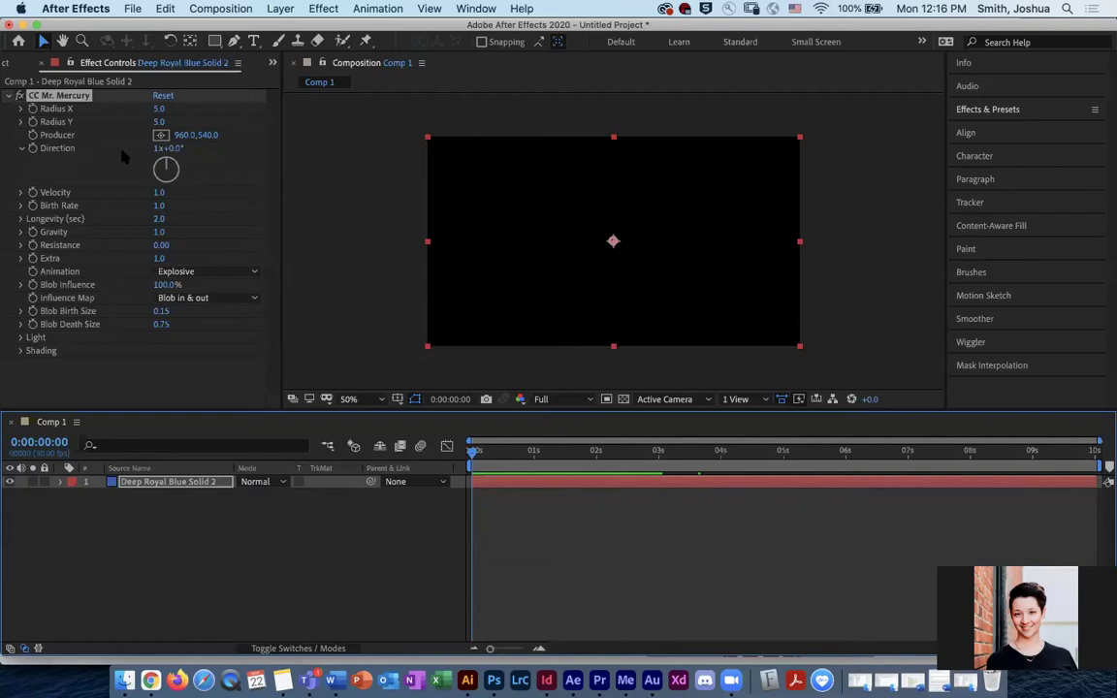
# Step: Try a Radius X of about 109 for the effect, reduce it to 4, and scrub the timeline to compare
pyautogui.moveTo(476, 453); pyautogui.dragTo(510, 462)
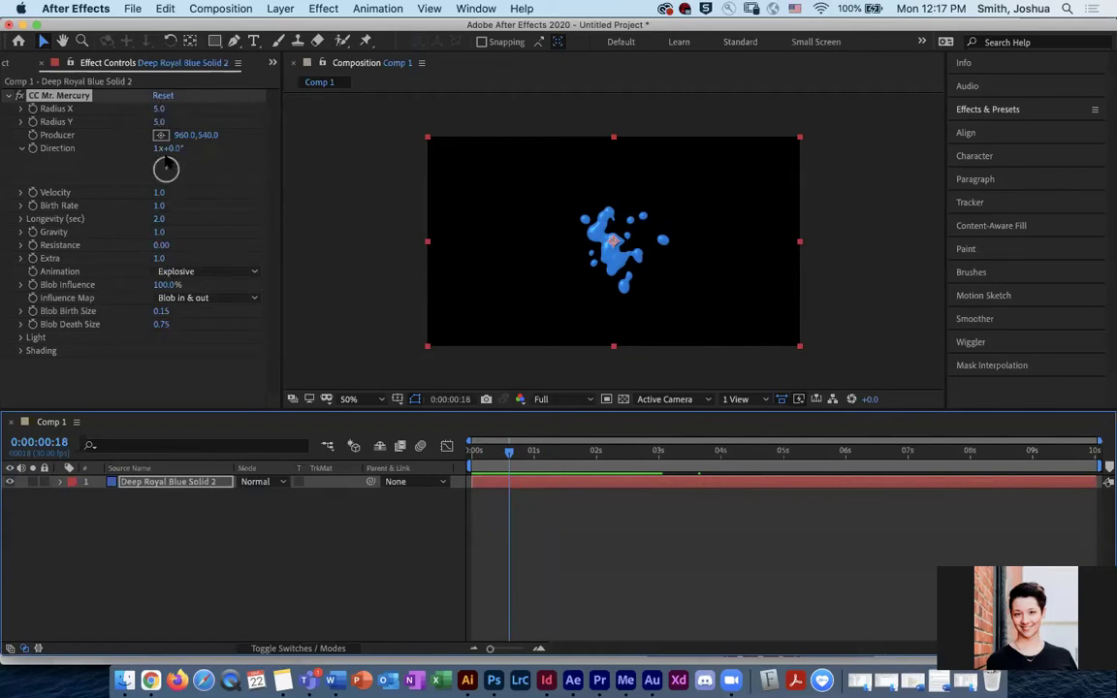
pyautogui.moveTo(161, 110); pyautogui.dragTo(240, 111)
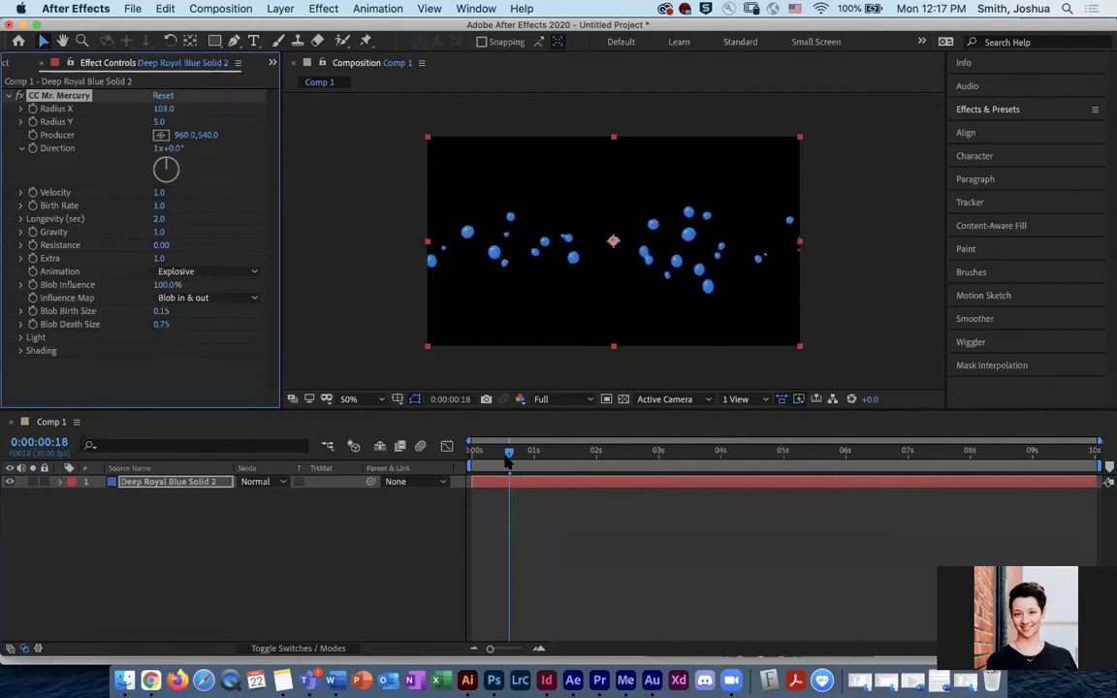
pyautogui.click(502, 454)
pyautogui.moveTo(505, 458); pyautogui.dragTo(167, 194)
pyautogui.moveTo(160, 109); pyautogui.dragTo(109, 112)
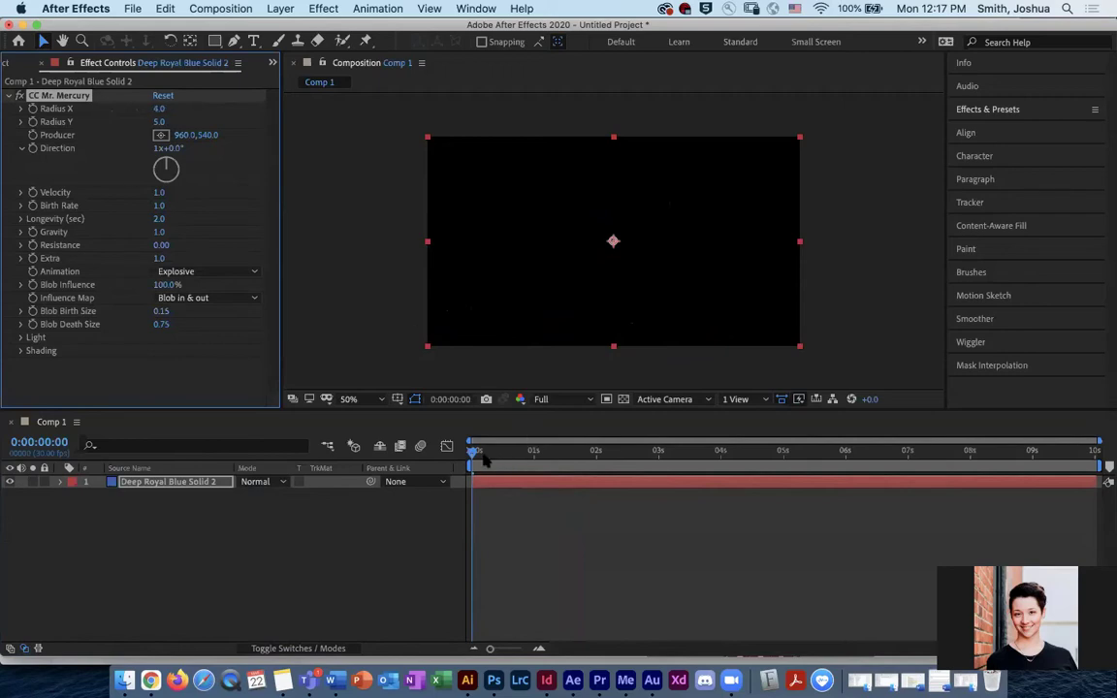
pyautogui.moveTo(485, 462)
pyautogui.mouseDown()
pyautogui.moveTo(475, 453)
pyautogui.moveTo(599, 462)
pyautogui.moveTo(473, 456)
pyautogui.mouseUp()
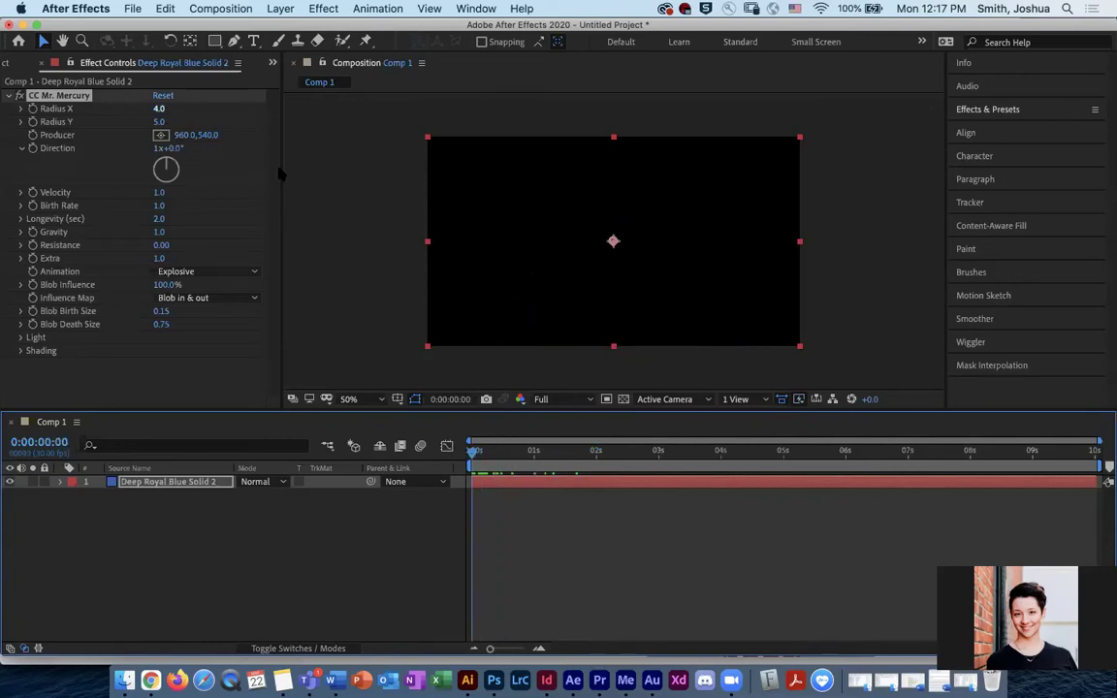
# Step: Try wider Radius X values of 362 and about 425, scrubbing the timeline to compare the horizontal spread
pyautogui.click(489, 455)
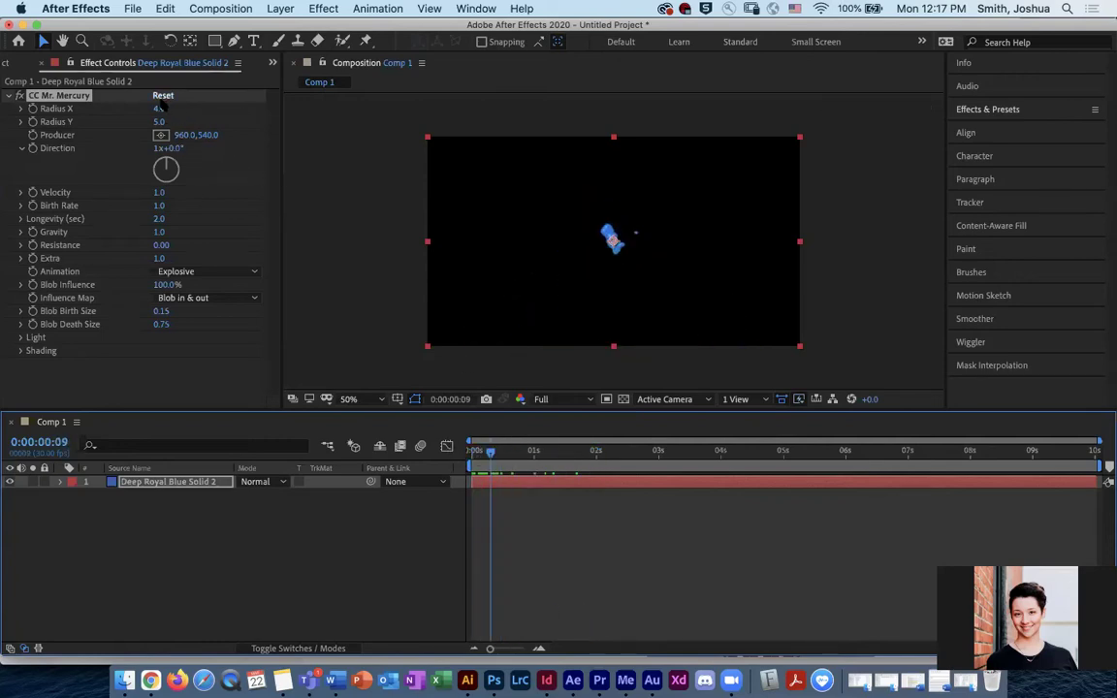
pyautogui.moveTo(160, 107); pyautogui.dragTo(347, 100)
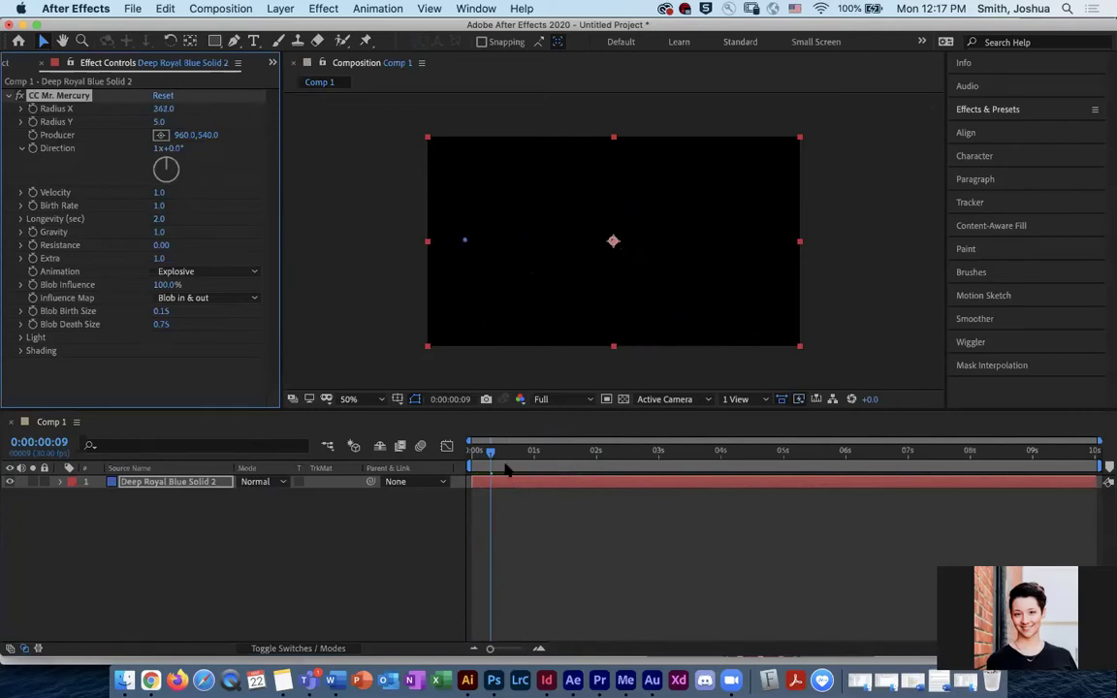
pyautogui.moveTo(490, 455); pyautogui.dragTo(426, 393)
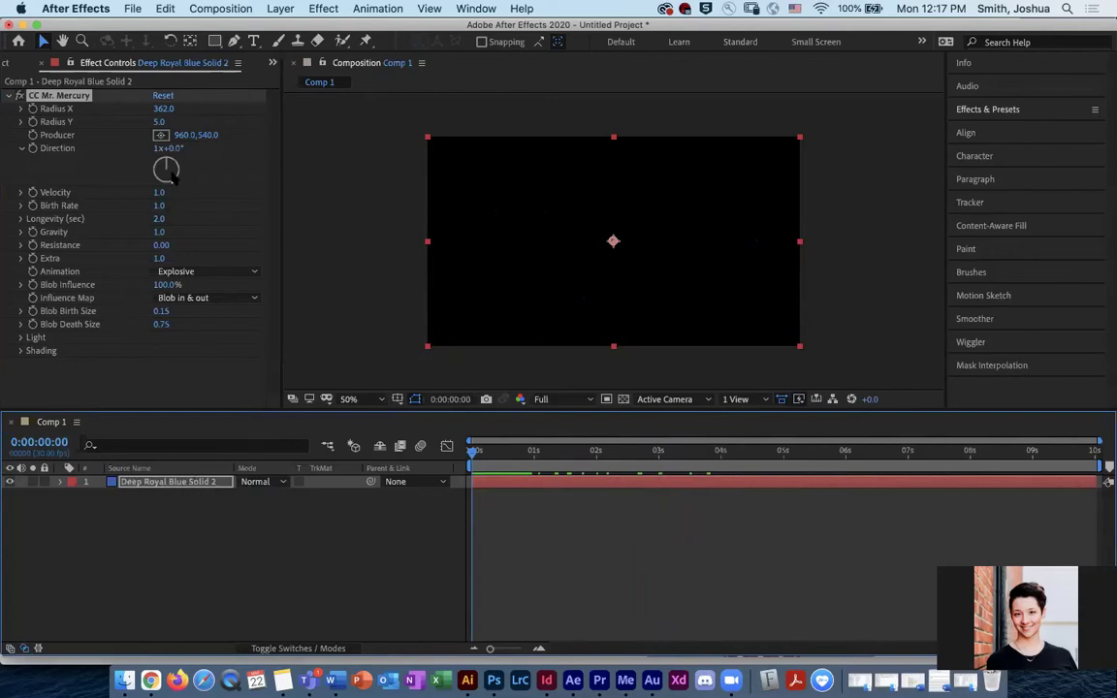
pyautogui.moveTo(165, 110); pyautogui.dragTo(182, 104)
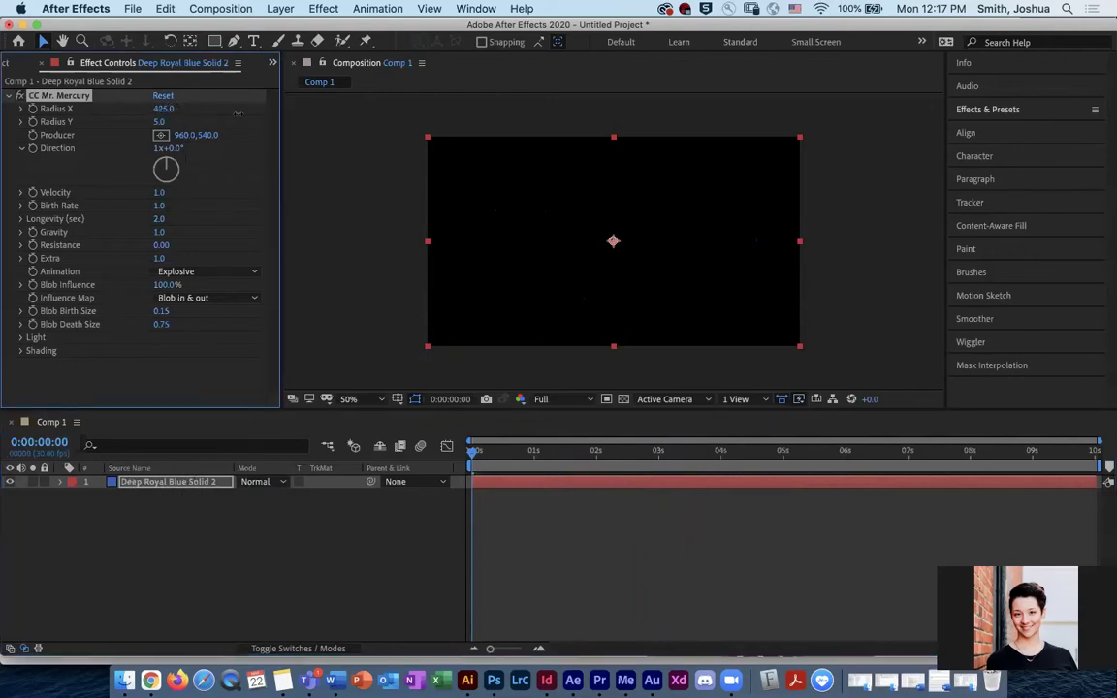
pyautogui.moveTo(473, 454)
pyautogui.mouseDown()
pyautogui.moveTo(621, 481)
pyautogui.moveTo(473, 469)
pyautogui.mouseUp()
# Step: Set the effect's Radius X to 5 and preview the animation from the start
pyautogui.moveTo(166, 114); pyautogui.dragTo(128, 107)
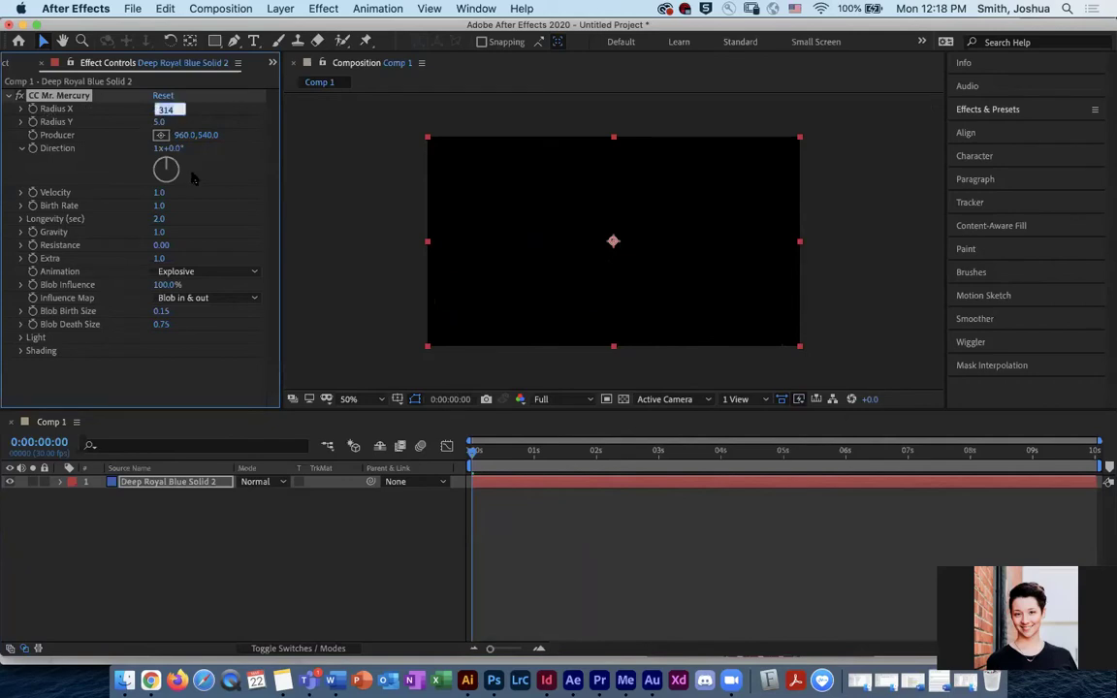
pyautogui.write('5')
pyautogui.press('Return')
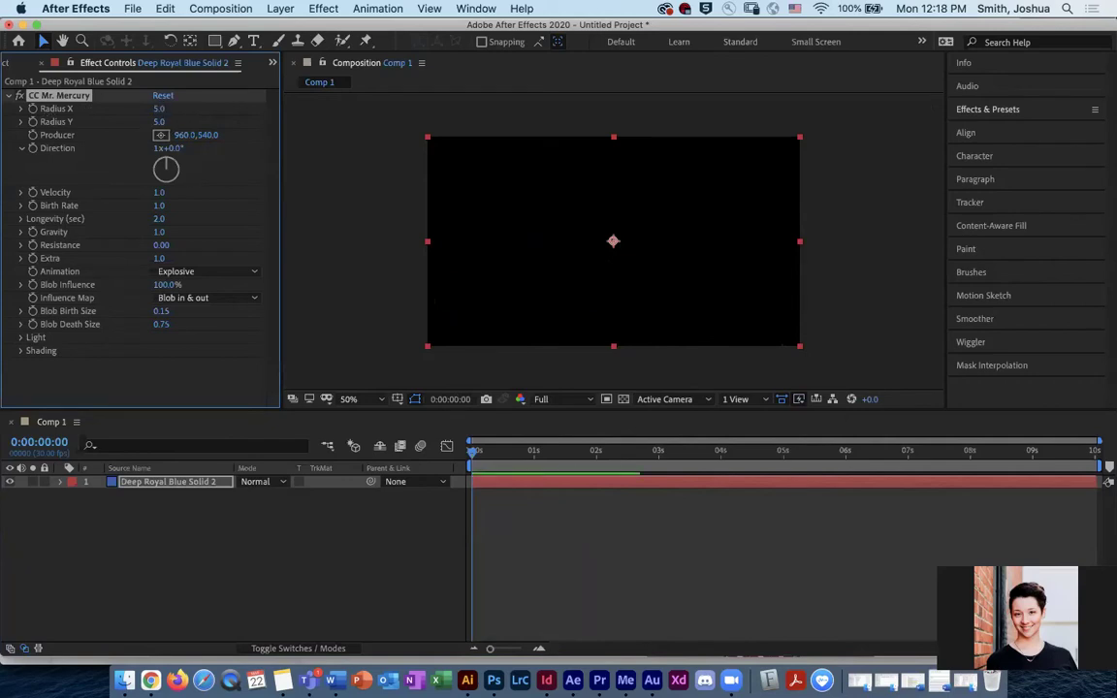
pyautogui.click(473, 455)
pyautogui.press('space')
# Step: Try a Radius Y of 173, scrub the start of the animation, and restore Radius Y to 5
pyautogui.moveTo(160, 121); pyautogui.dragTo(296, 150)
pyautogui.moveTo(542, 449); pyautogui.dragTo(473, 464)
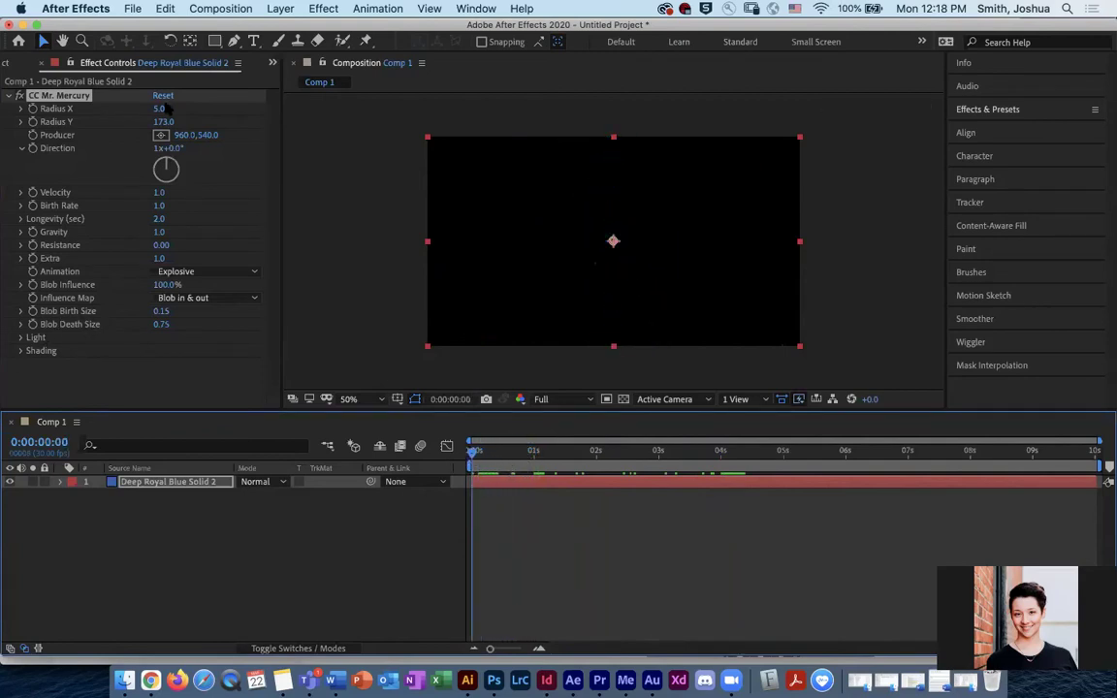
pyautogui.click(165, 123)
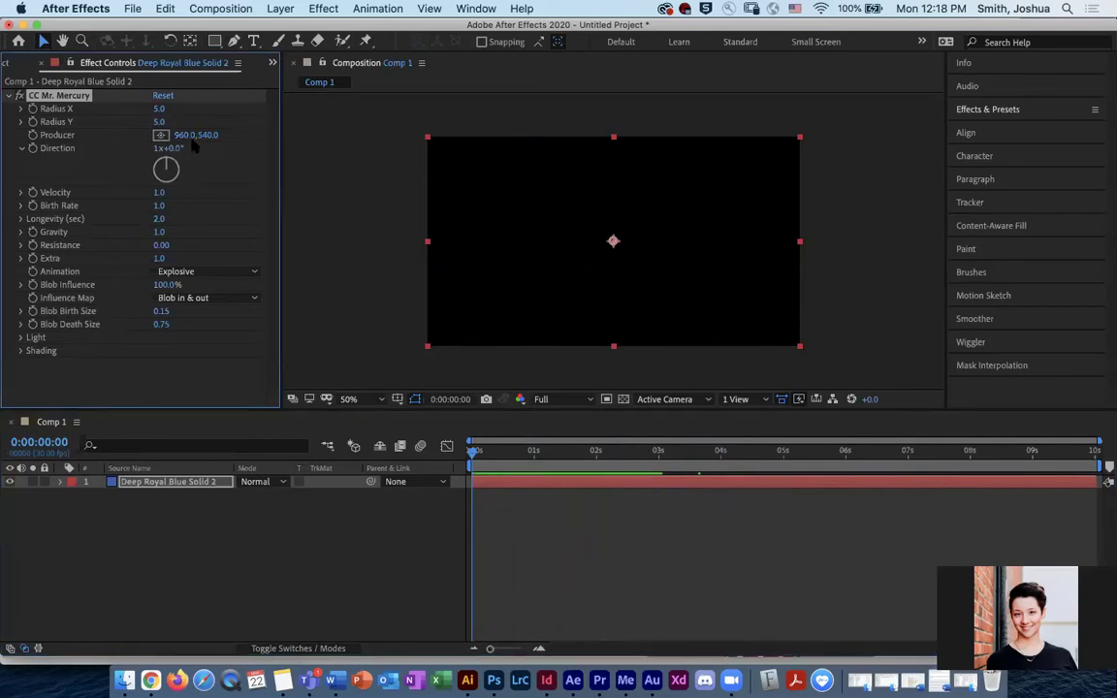
# Step: Move the effect's Producer point to 1104, 703, preview the animation, and return the playhead to the start
pyautogui.moveTo(180, 135); pyautogui.dragTo(222, 139)
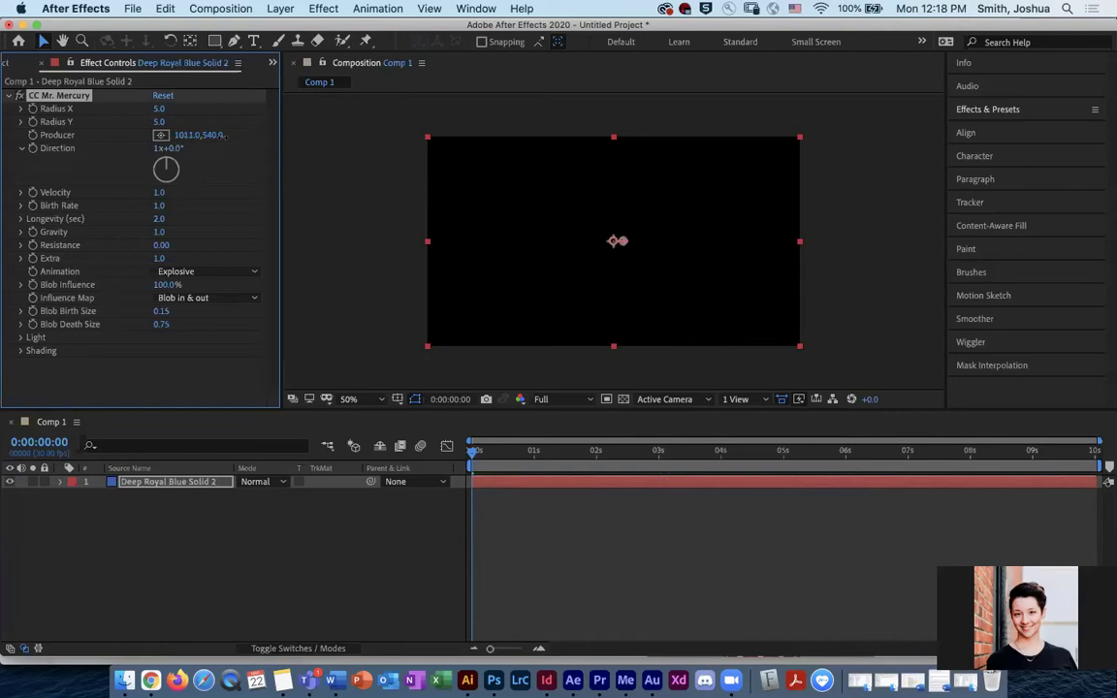
pyautogui.press('space')
pyautogui.moveTo(213, 139); pyautogui.dragTo(332, 149)
pyautogui.moveTo(521, 455); pyautogui.dragTo(469, 453)
# Step: Examine the CC Mr. Mercury properties under the solid layer in the timeline, and collapse the layer again
pyautogui.click(61, 482)
pyautogui.click(73, 495)
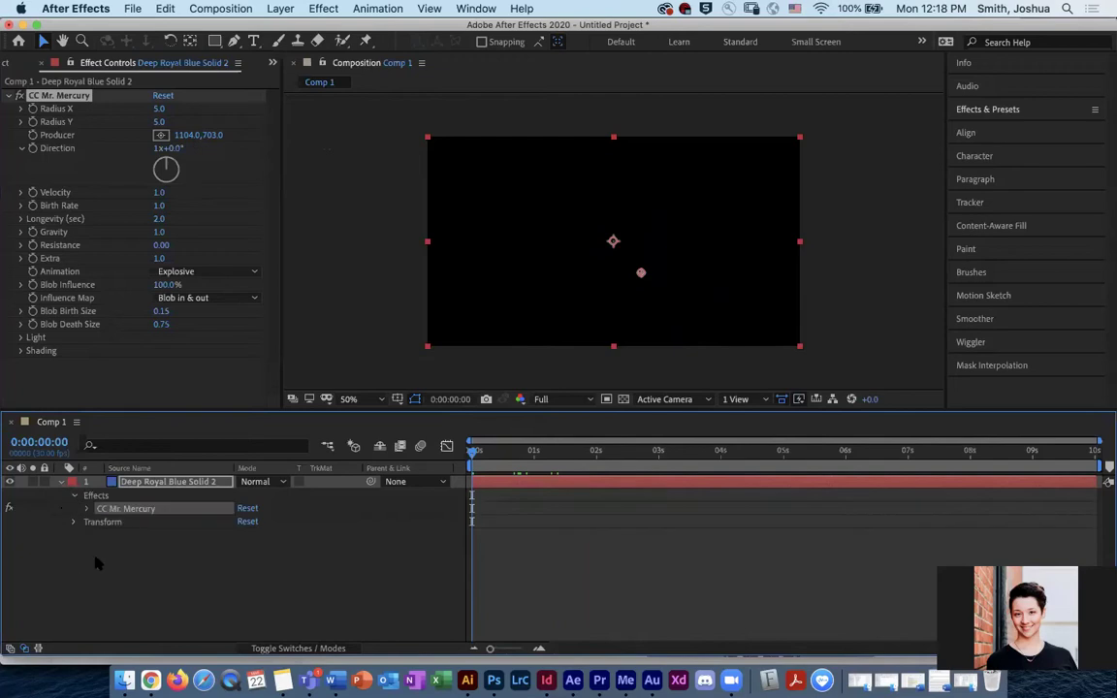
pyautogui.click(87, 508)
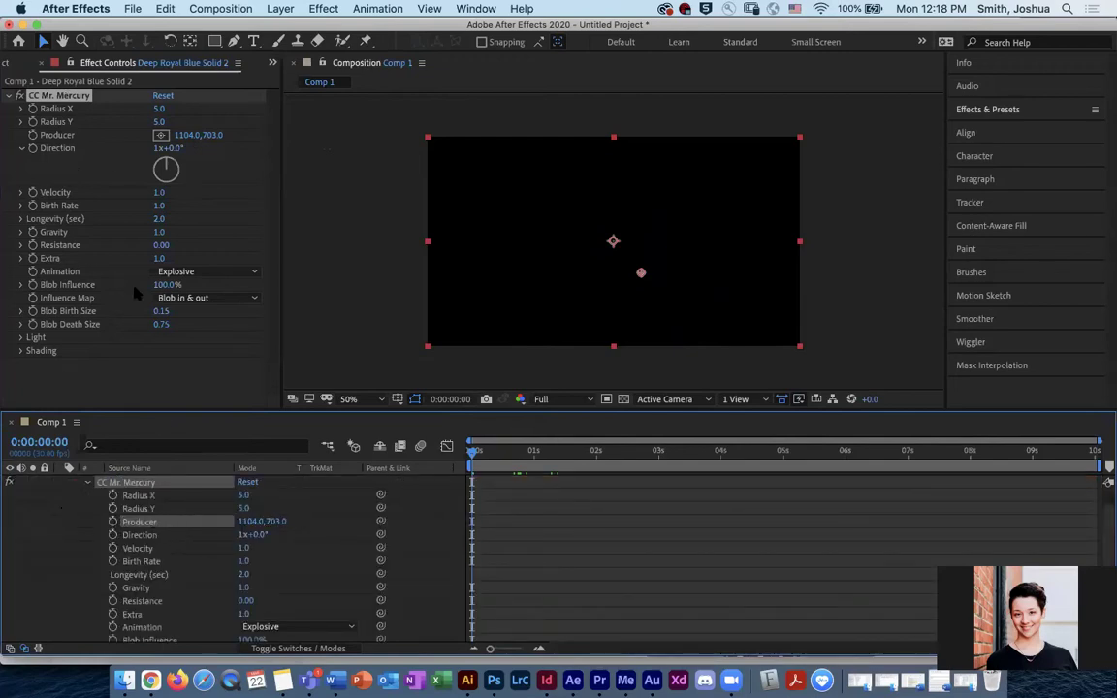
pyautogui.click(89, 483)
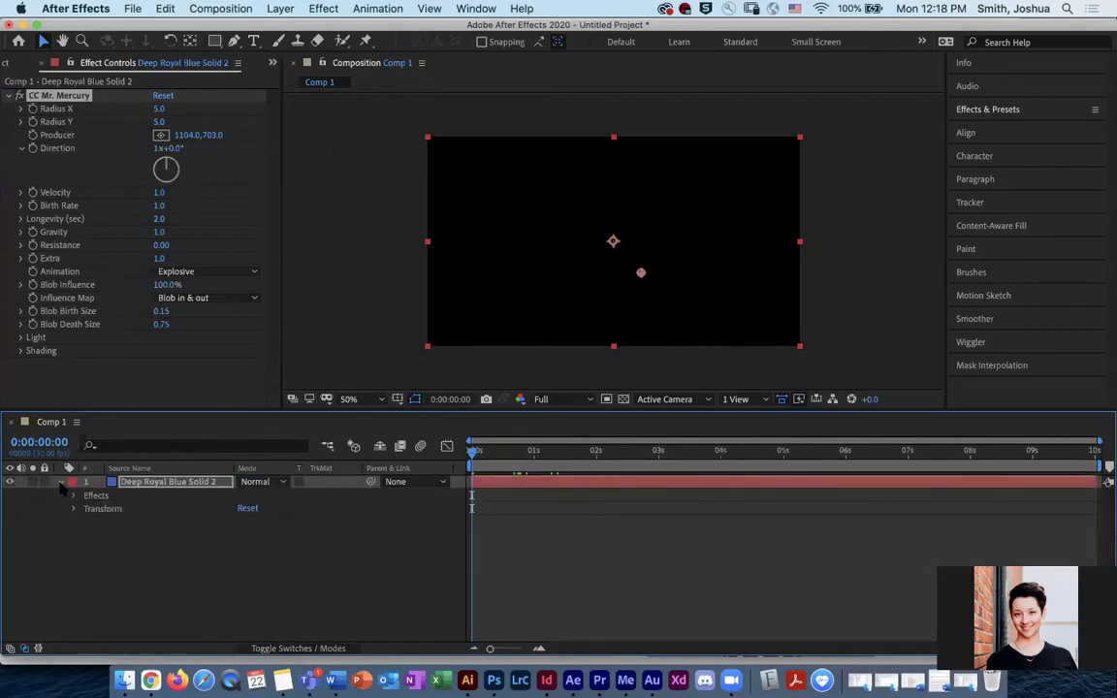
pyautogui.click(60, 482)
# Step: Try a Direction of 1x+6° for the effect, scrub the animation, and reset the effect to its defaults
pyautogui.moveTo(166, 161); pyautogui.dragTo(177, 169)
pyautogui.moveTo(474, 460); pyautogui.dragTo(657, 473)
pyautogui.moveTo(174, 169)
pyautogui.mouseDown()
pyautogui.moveTo(165, 185)
pyautogui.moveTo(169, 153)
pyautogui.moveTo(136, 147)
pyautogui.moveTo(152, 159)
pyautogui.moveTo(165, 151)
pyautogui.mouseUp()
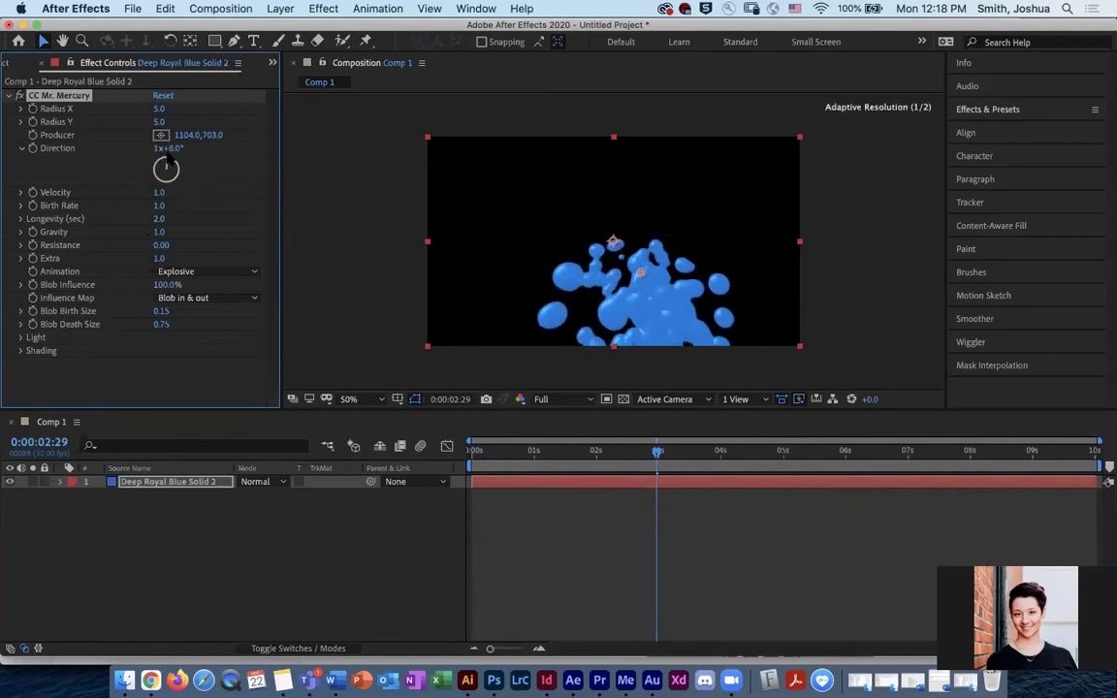
pyautogui.moveTo(658, 456); pyautogui.dragTo(536, 456)
pyautogui.click(162, 136)
pyautogui.click(165, 96)
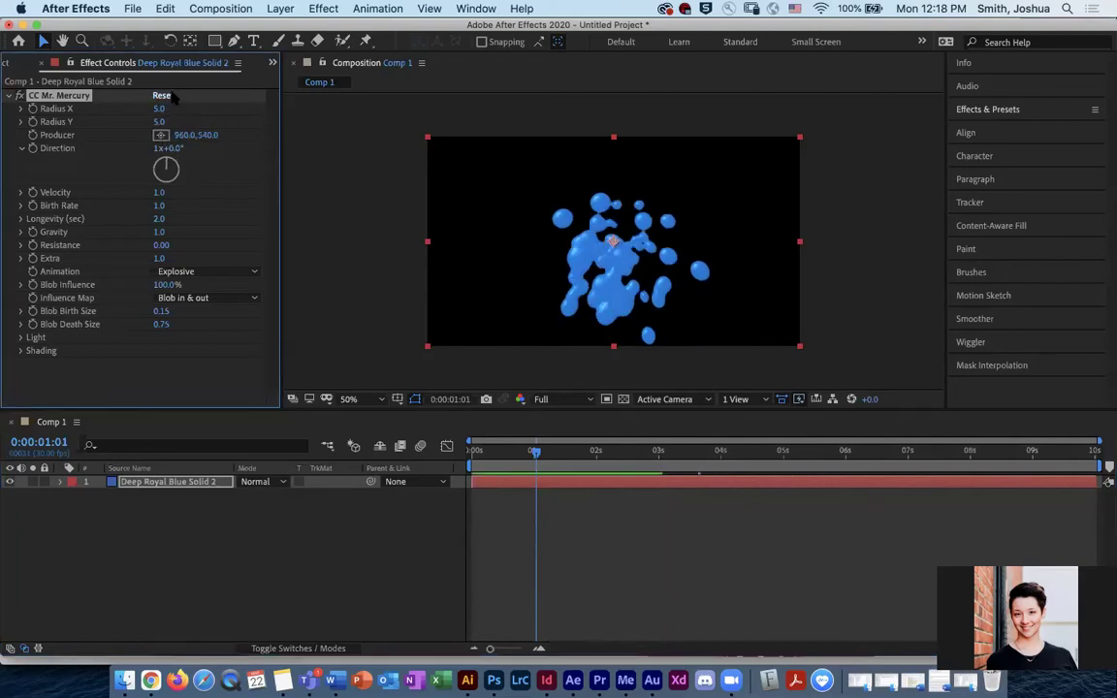
# Step: Try Direction values of about 1x+98° and 1x+233° with Producer at 973, 540, and reset the effect
pyautogui.moveTo(171, 148); pyautogui.dragTo(207, 144)
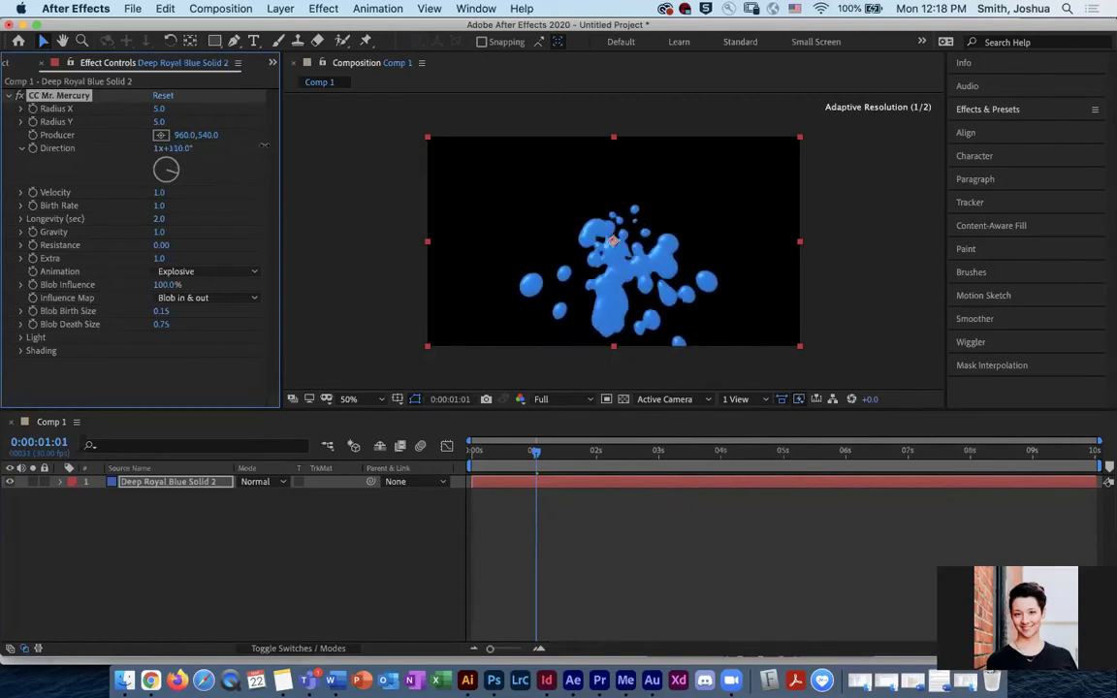
pyautogui.moveTo(287, 140); pyautogui.dragTo(246, 151)
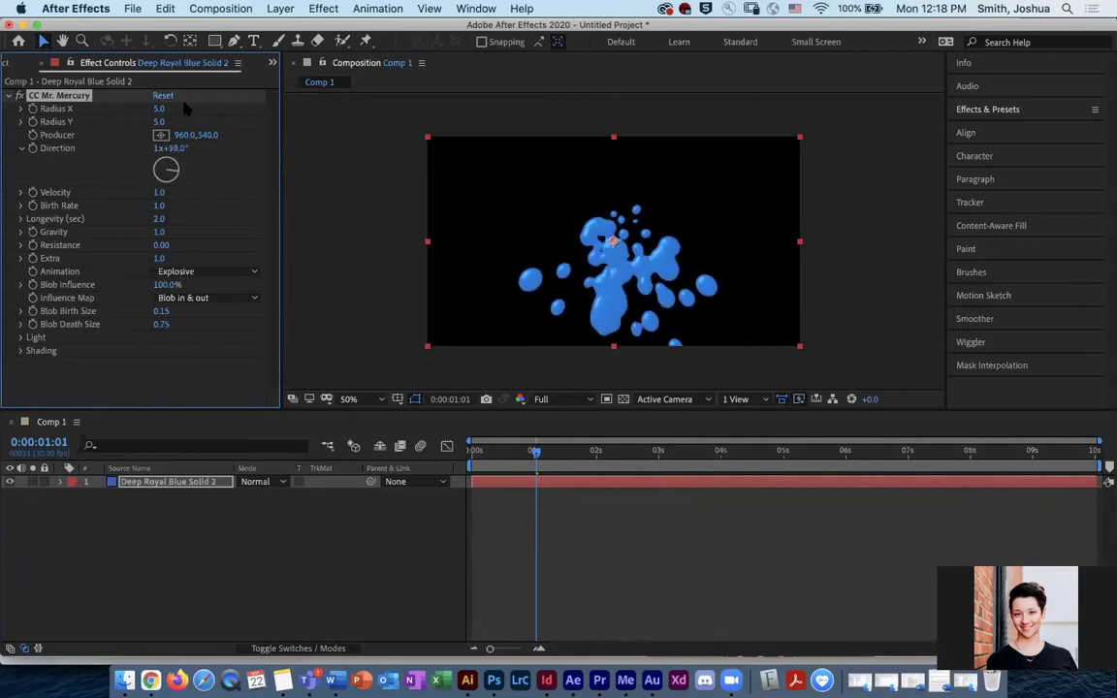
pyautogui.moveTo(195, 134)
pyautogui.mouseDown()
pyautogui.moveTo(208, 130)
pyautogui.moveTo(191, 147)
pyautogui.moveTo(204, 141)
pyautogui.moveTo(191, 138)
pyautogui.moveTo(211, 148)
pyautogui.mouseUp()
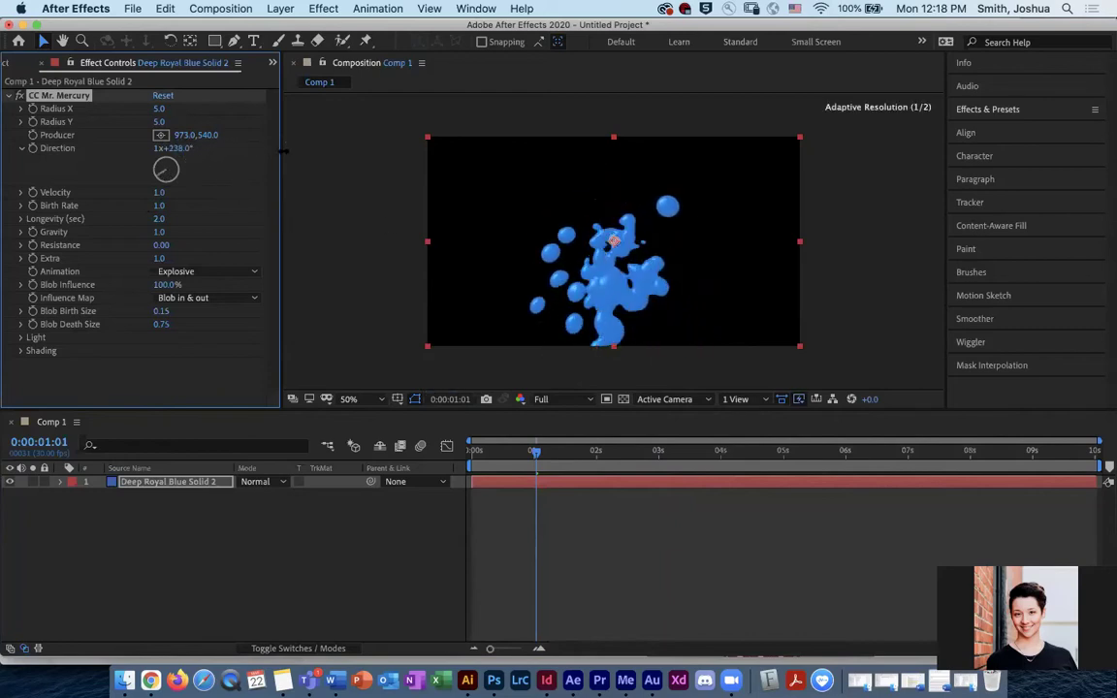
pyautogui.moveTo(313, 150); pyautogui.dragTo(300, 149)
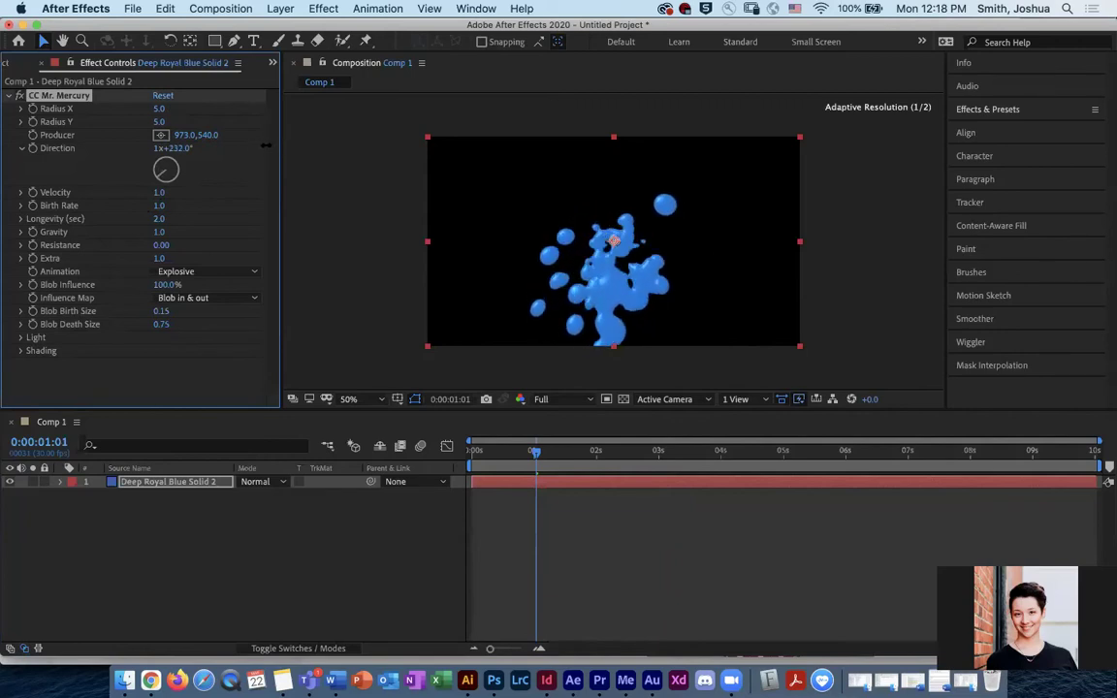
pyautogui.moveTo(265, 146); pyautogui.dragTo(266, 145)
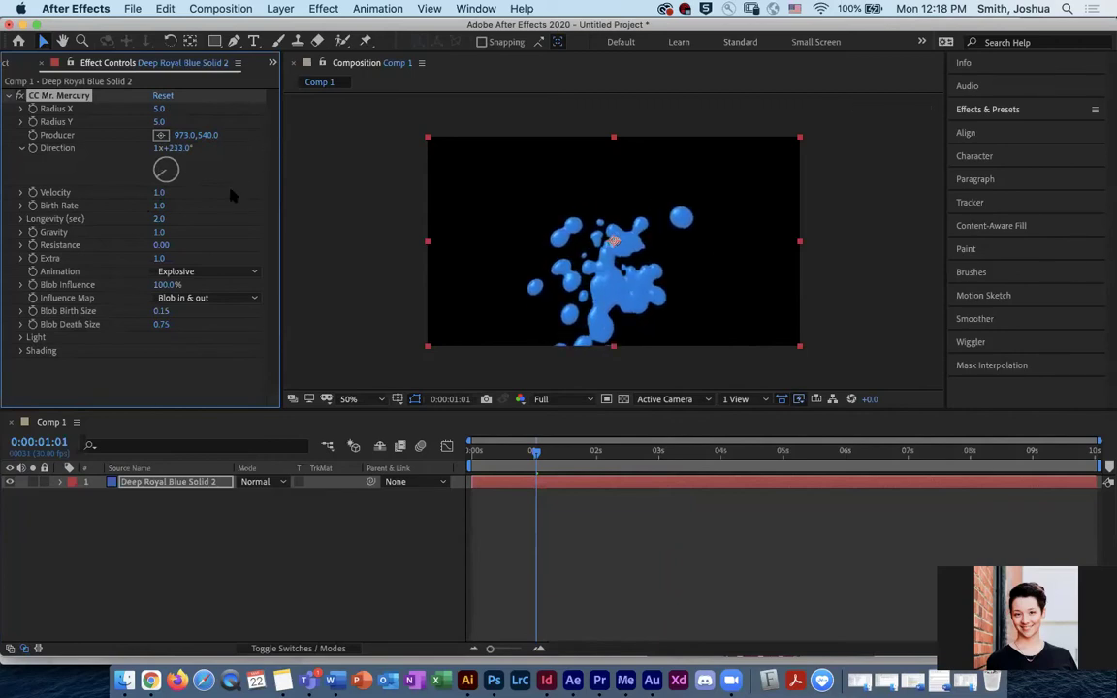
pyautogui.click(163, 95)
# Step: Set the effect's Velocity to 3.9 and scrub the first two seconds of the animation
pyautogui.moveTo(158, 194); pyautogui.dragTo(349, 188)
pyautogui.moveTo(540, 455)
pyautogui.mouseDown()
pyautogui.moveTo(497, 456)
pyautogui.moveTo(581, 456)
pyautogui.moveTo(538, 460)
pyautogui.mouseUp()
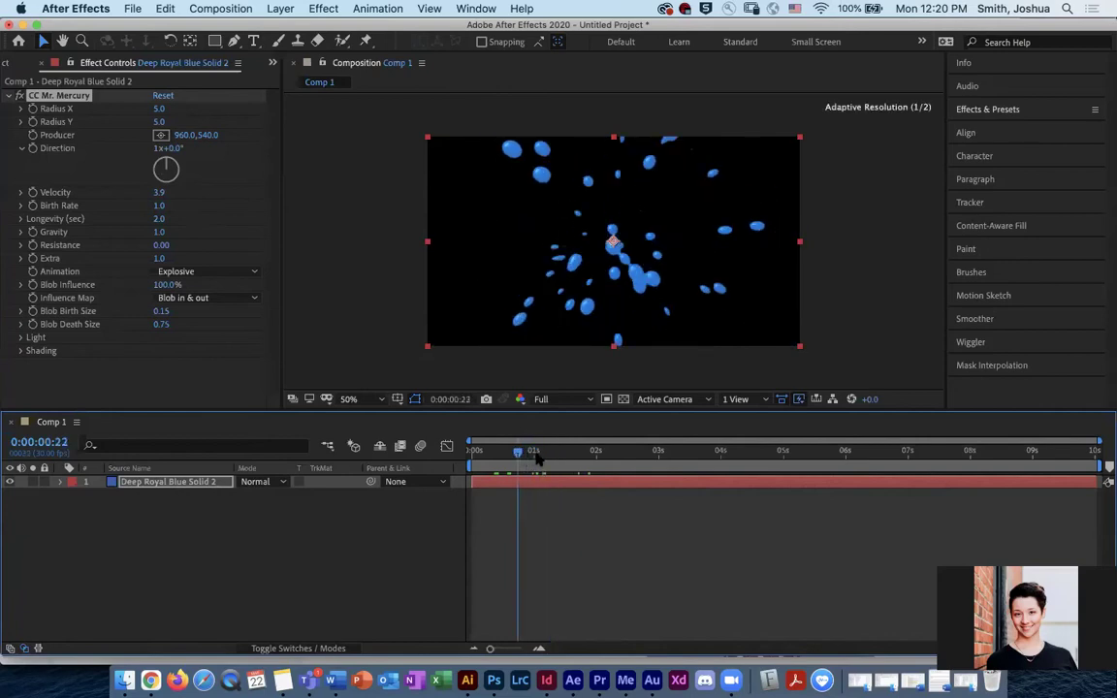
pyautogui.moveTo(533, 451); pyautogui.dragTo(578, 451)
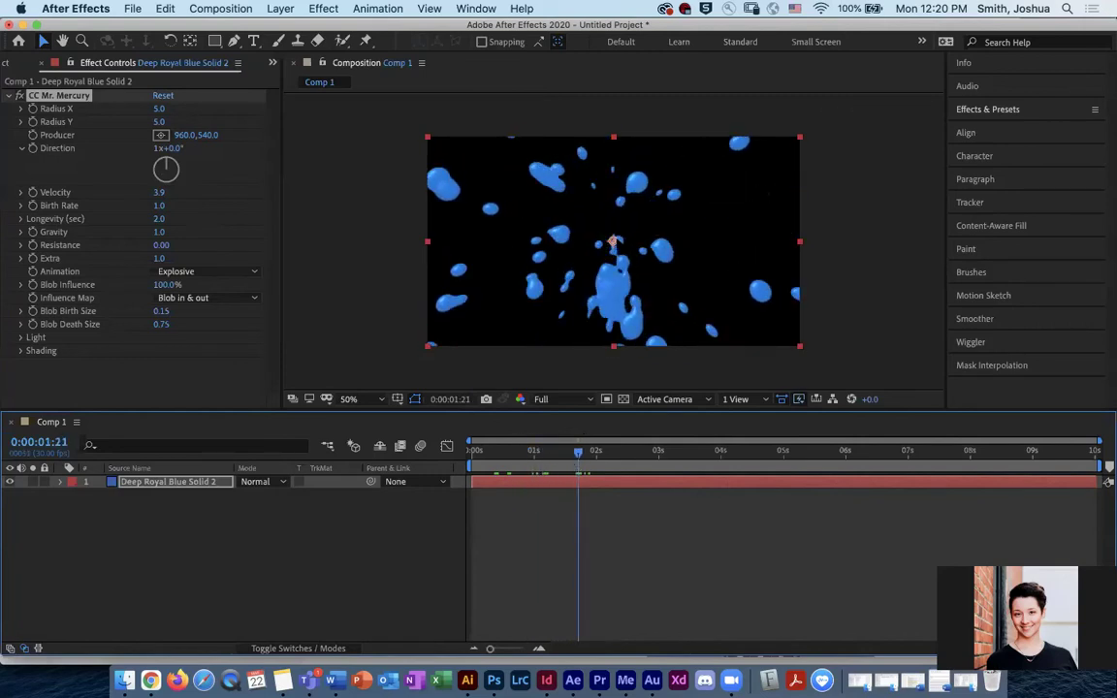
# Step: Try the Producer point below the frame at 958, 1120, scrub back toward the start, and reset the effect
pyautogui.moveTo(613, 241); pyautogui.dragTo(611, 353)
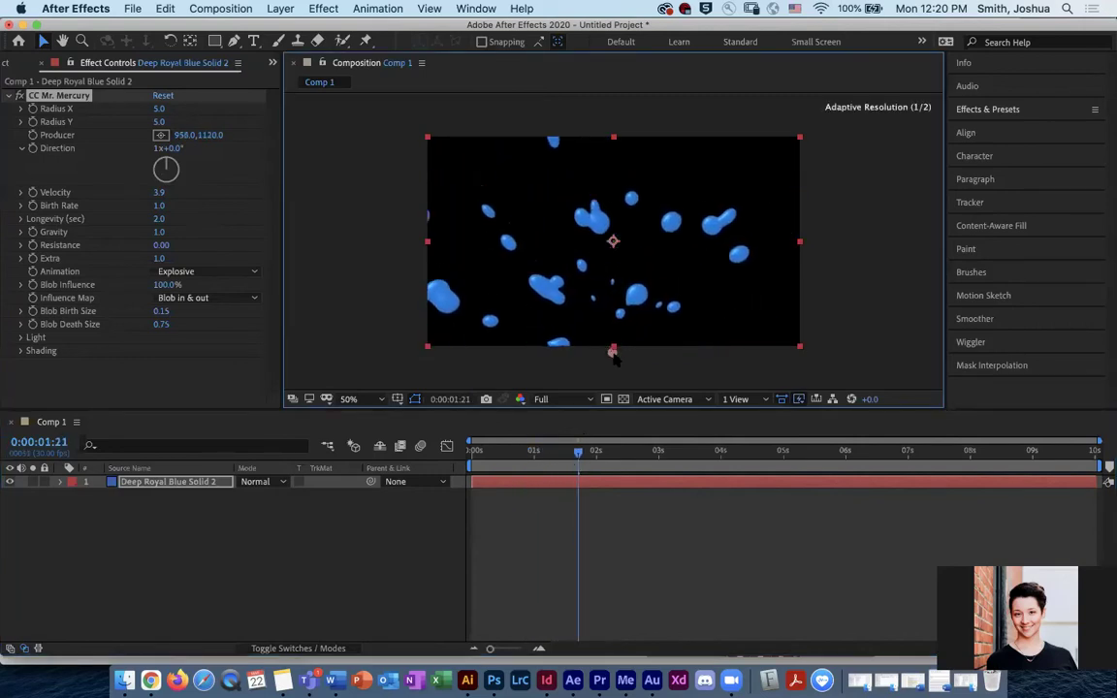
pyautogui.moveTo(595, 451); pyautogui.dragTo(483, 451)
pyautogui.click(163, 95)
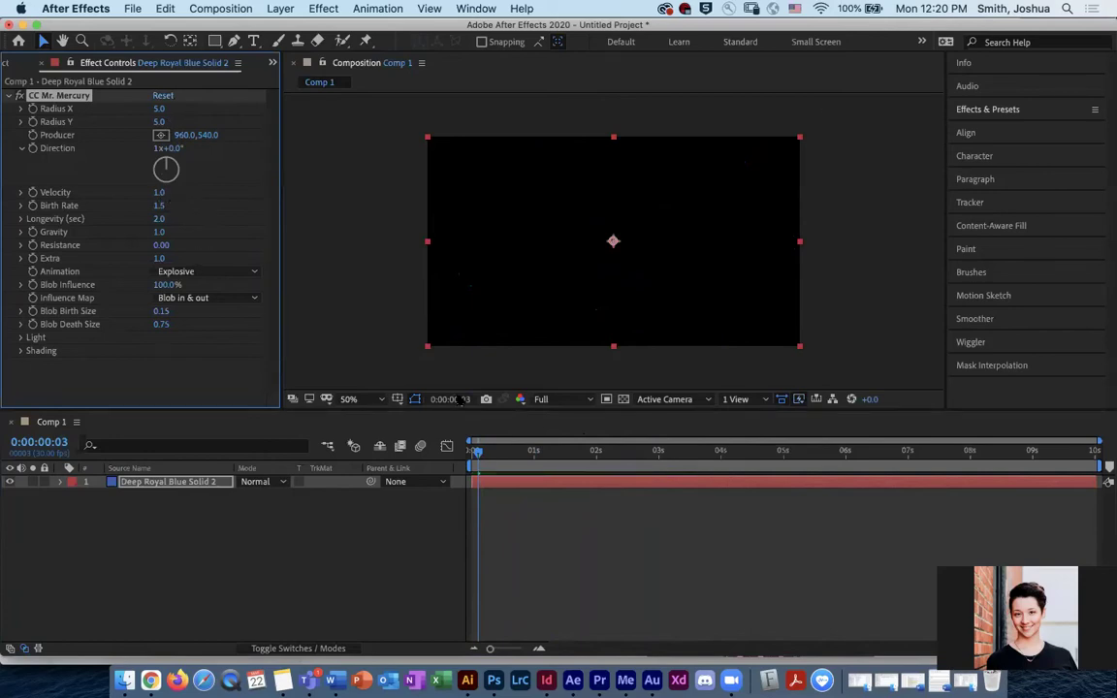
# Step: Preview the animation with a Birth Rate of 1.5 and raise the Birth Rate to 9.8
pyautogui.press('space')
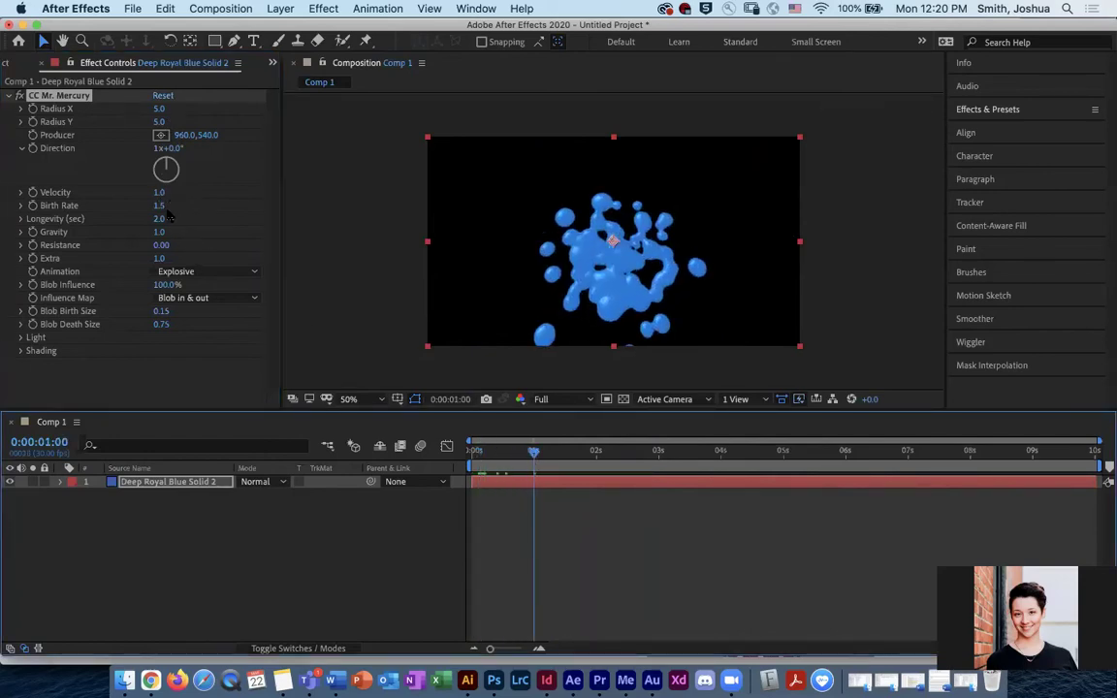
pyautogui.moveTo(159, 209); pyautogui.dragTo(230, 203)
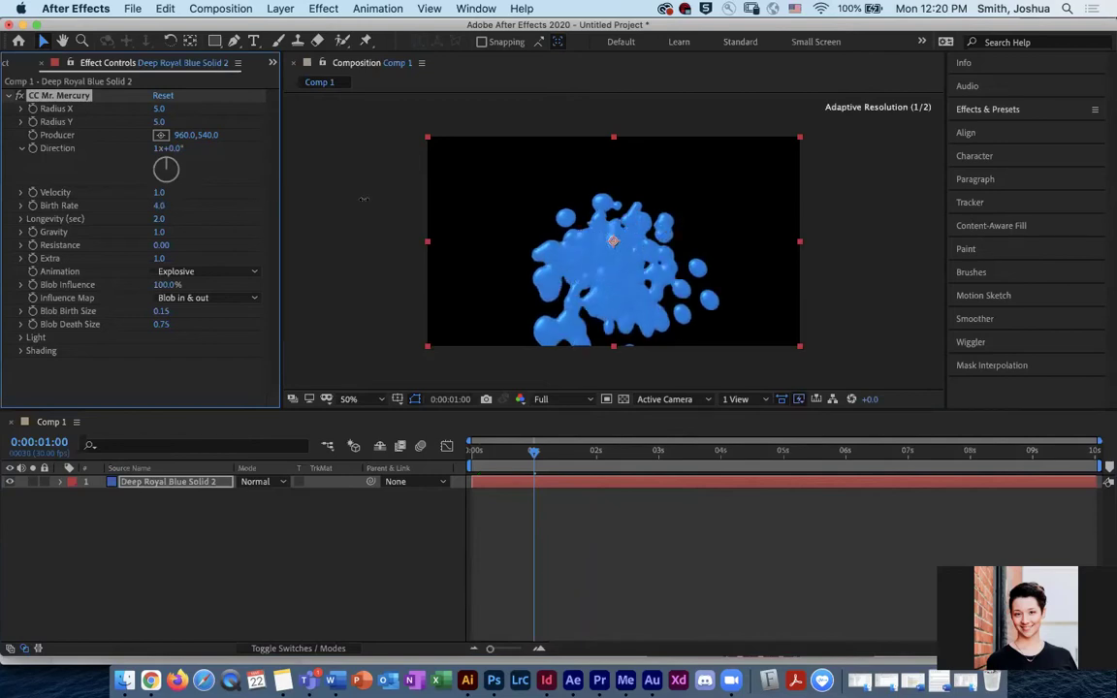
pyautogui.moveTo(364, 199); pyautogui.dragTo(485, 199)
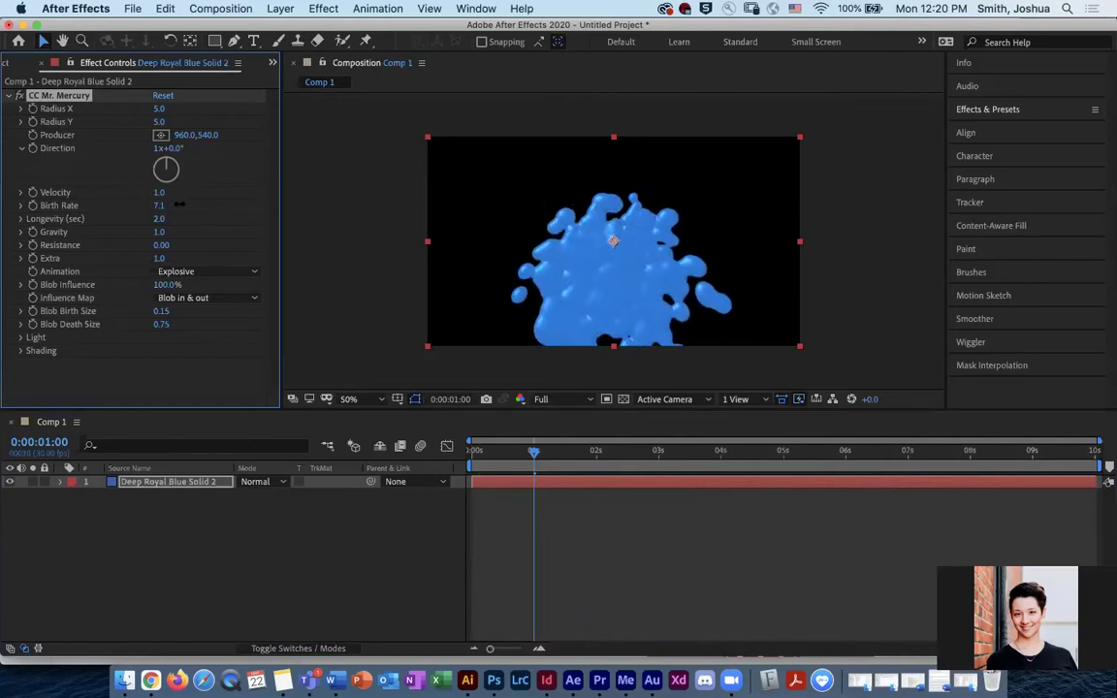
# Step: Try shortening the solid layer by trimming its start and end, and extend it back to the full composition length
pyautogui.moveTo(535, 456); pyautogui.dragTo(580, 482)
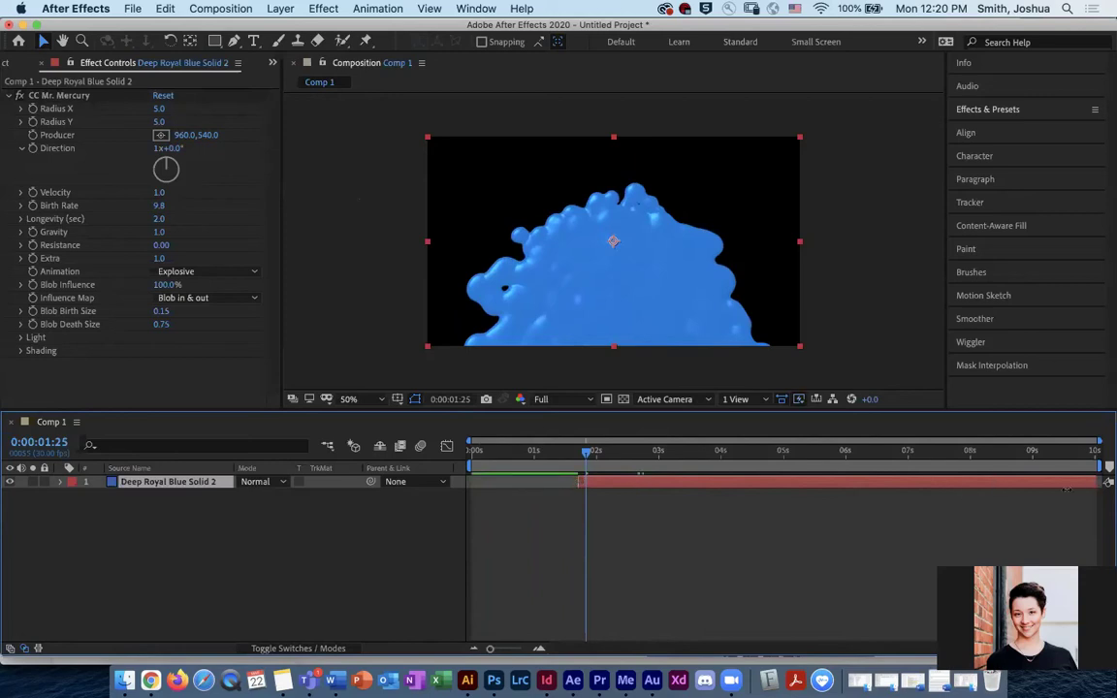
pyautogui.moveTo(1098, 482); pyautogui.dragTo(664, 480)
pyautogui.moveTo(585, 456); pyautogui.dragTo(625, 454)
pyautogui.moveTo(561, 481); pyautogui.dragTo(473, 481)
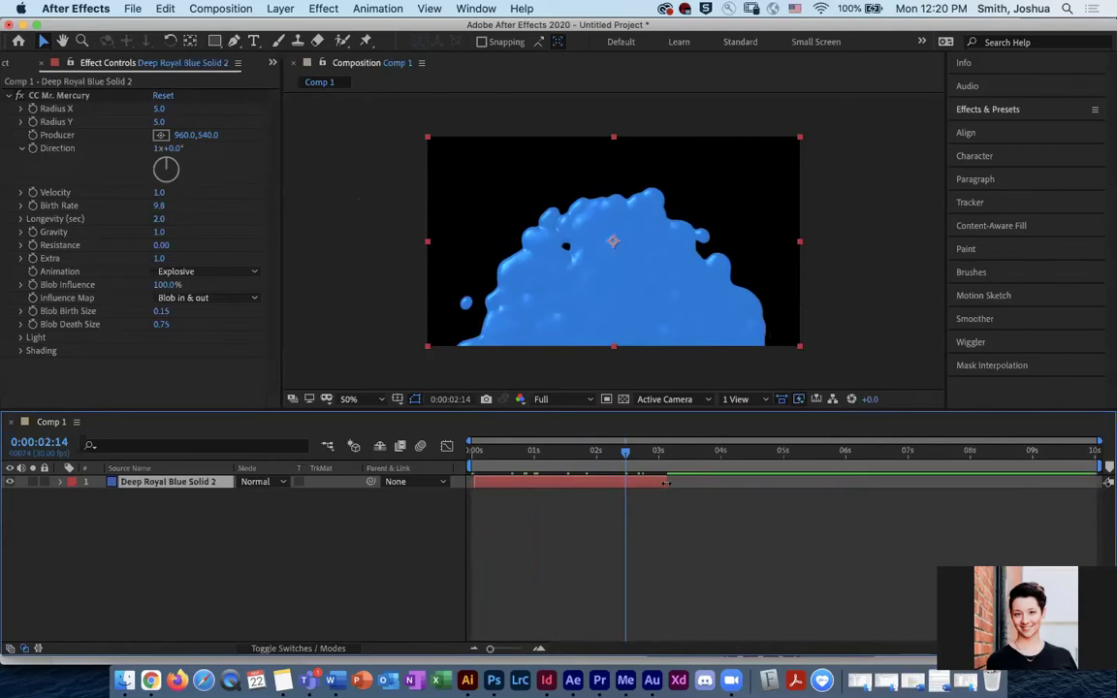
pyautogui.moveTo(666, 482); pyautogui.dragTo(1006, 487)
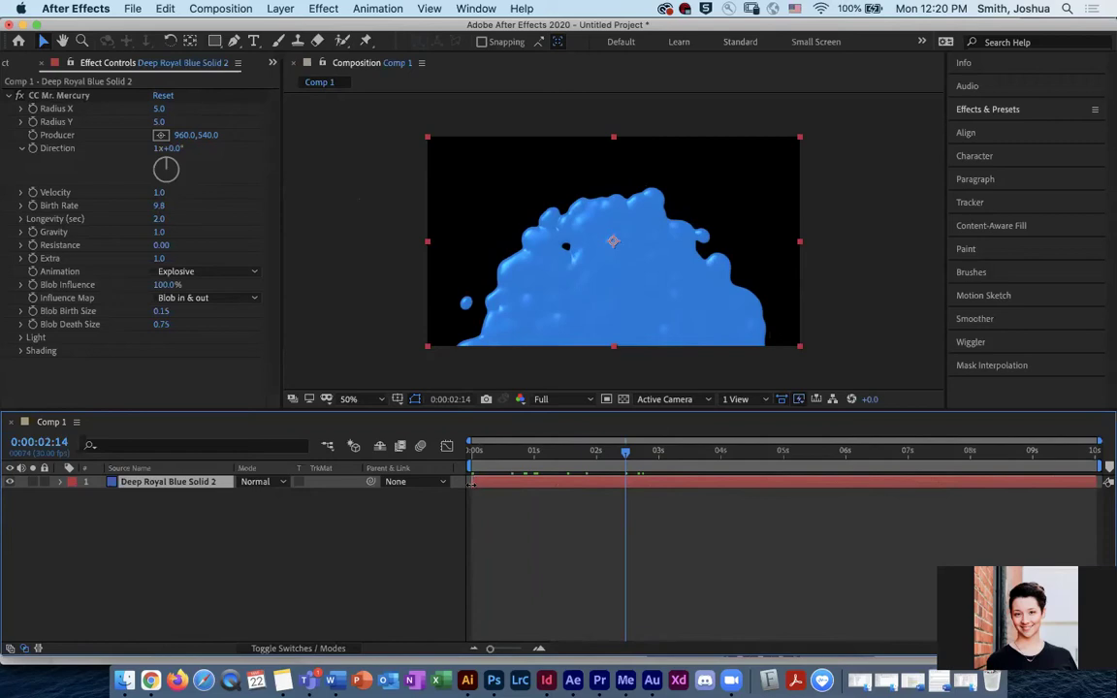
# Step: Return the playhead to the start, set the effect's Longevity to 0.5 seconds, and scrub the animation
pyautogui.moveTo(624, 456); pyautogui.dragTo(482, 500)
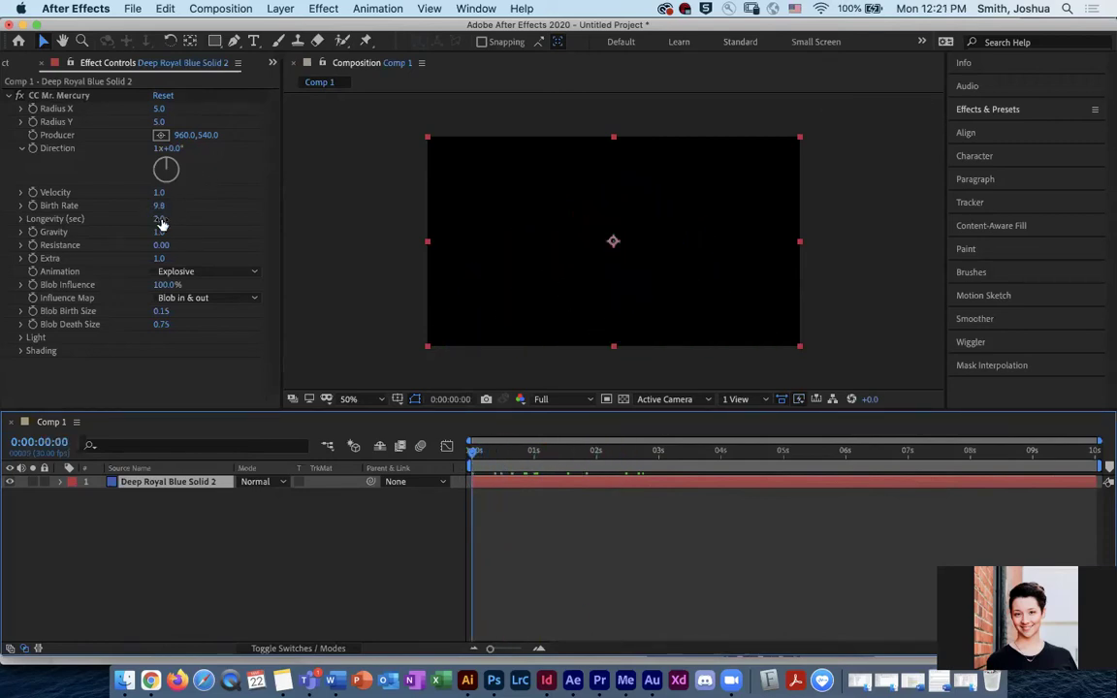
pyautogui.moveTo(159, 221); pyautogui.dragTo(188, 217)
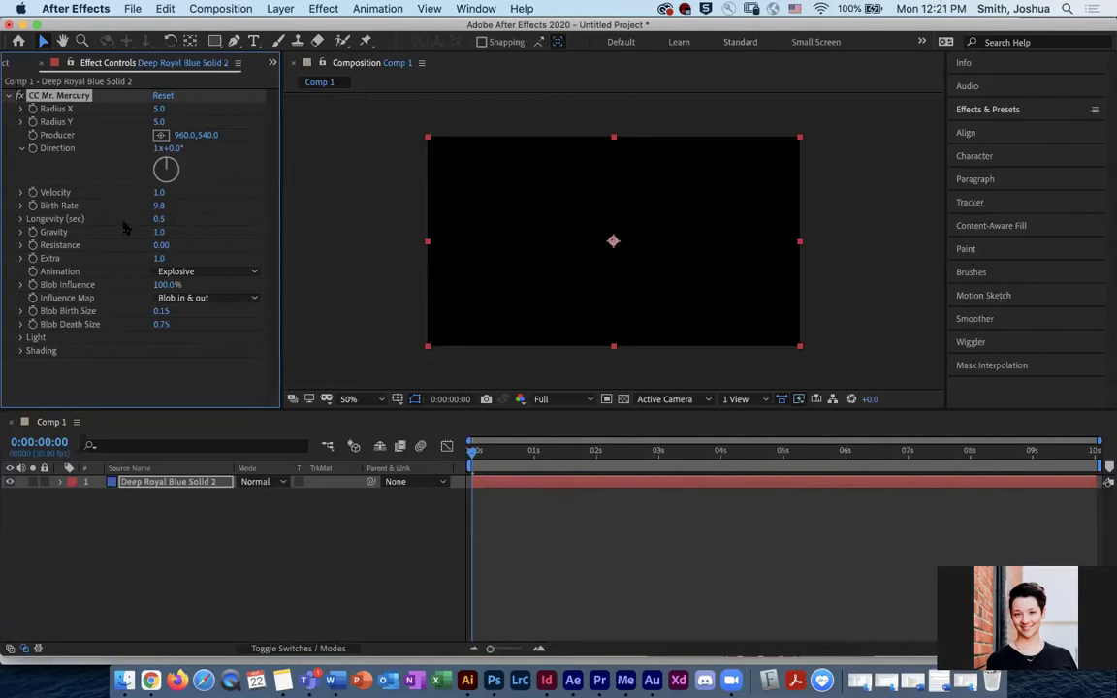
pyautogui.moveTo(483, 456); pyautogui.dragTo(607, 456)
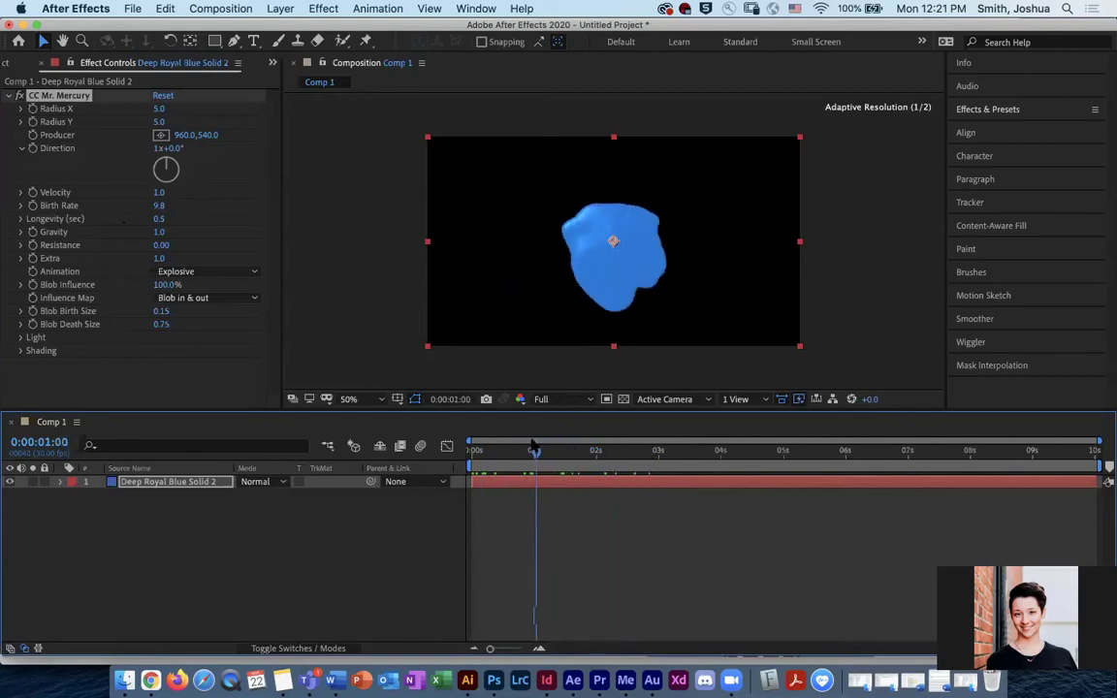
pyautogui.moveTo(549, 449); pyautogui.dragTo(571, 449)
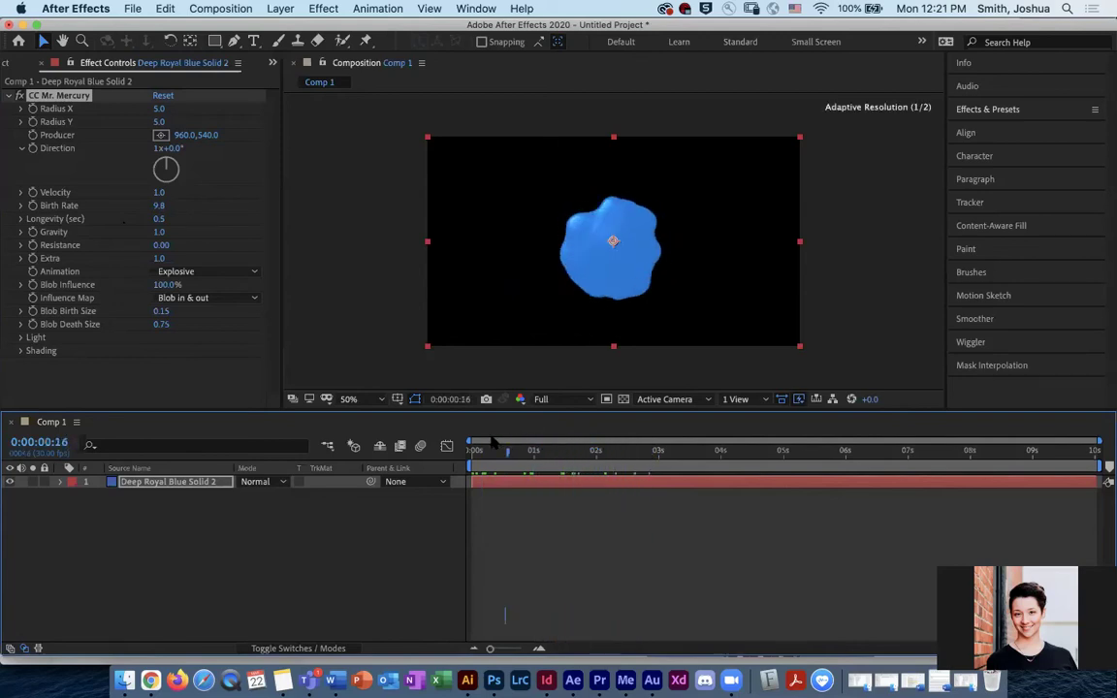
pyautogui.click(479, 442)
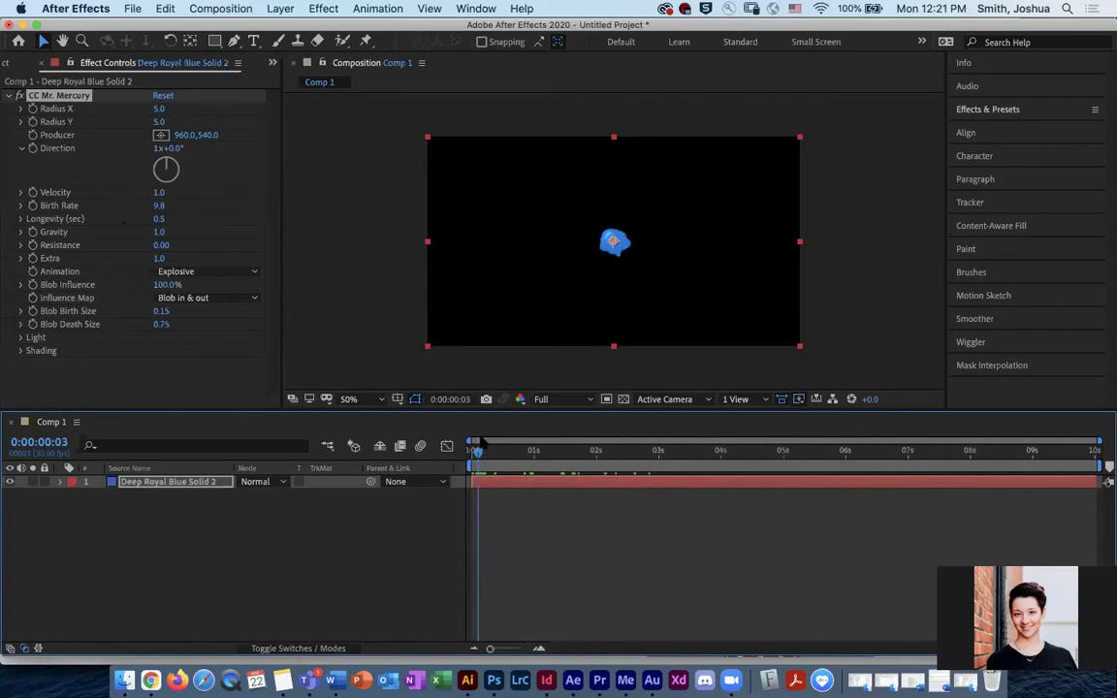
# Step: Try a Birth Rate of 10.5 and a Producer point of 1135, 816, scrubbing the timeline after each change
pyautogui.click(158, 206)
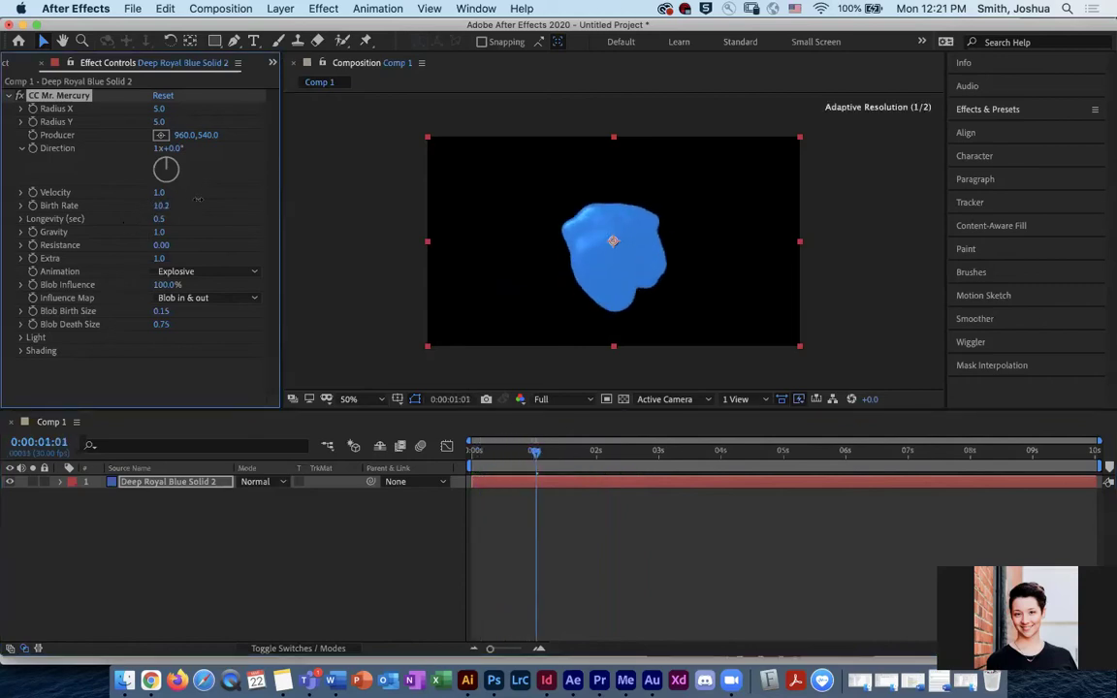
pyautogui.moveTo(536, 453); pyautogui.dragTo(520, 453)
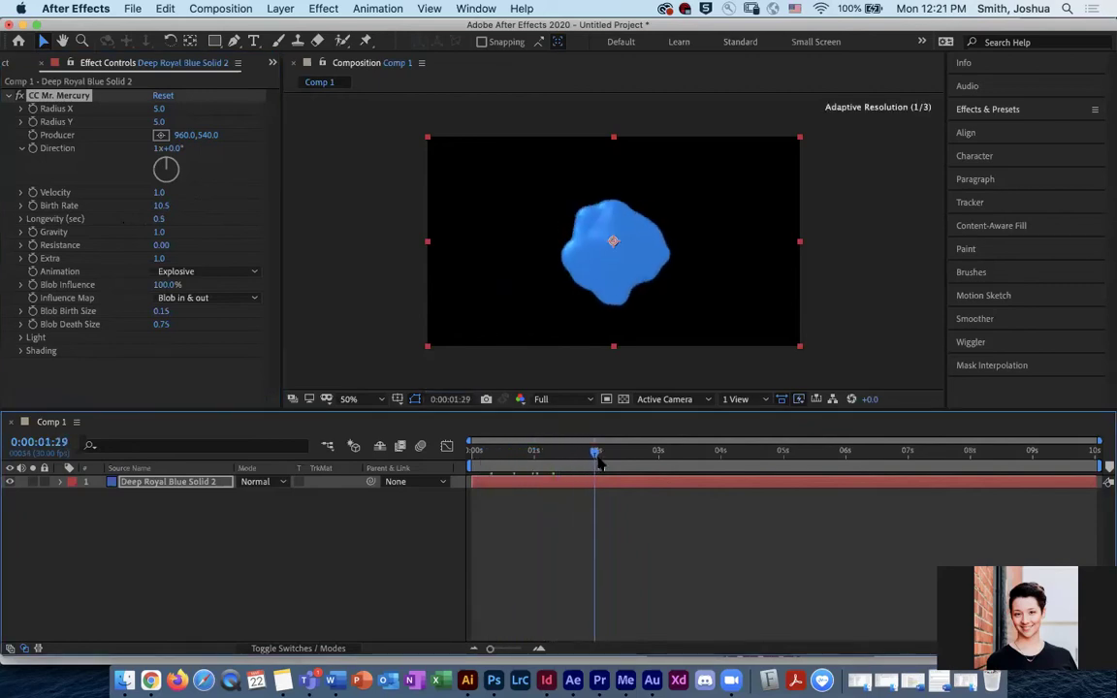
pyautogui.moveTo(642, 456); pyautogui.dragTo(773, 452)
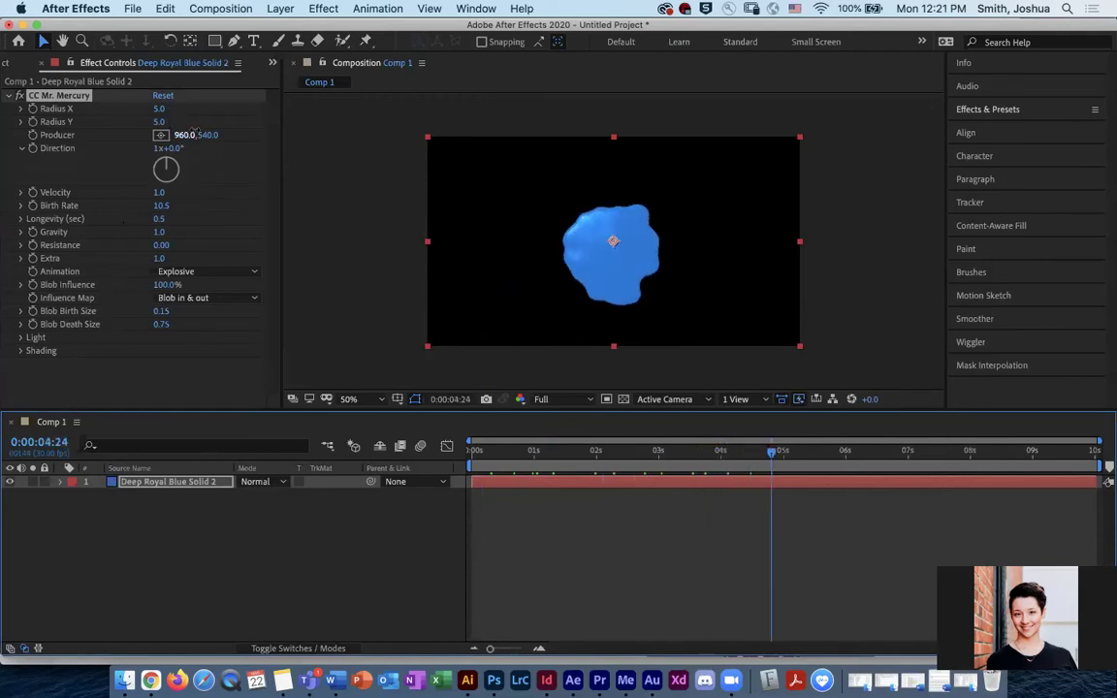
pyautogui.moveTo(195, 133); pyautogui.dragTo(428, 137)
pyautogui.moveTo(771, 464); pyautogui.dragTo(472, 452)
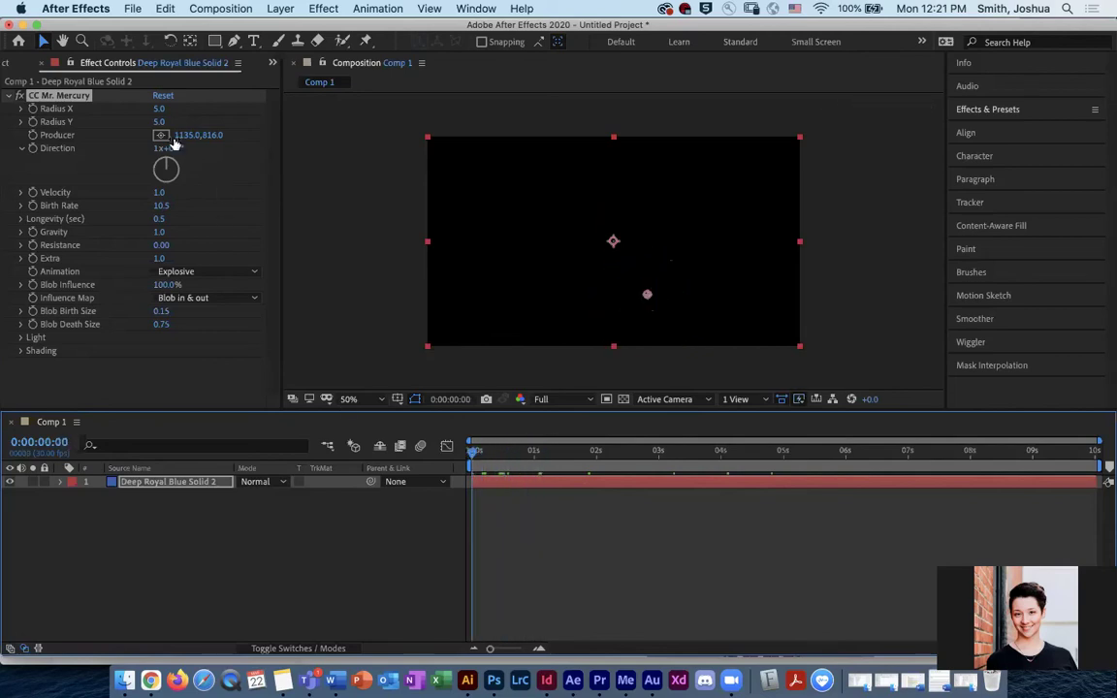
# Step: Reset the effect, set Birth Rate to 8.2 and Longevity to 0.4 seconds, and scrub the animation
pyautogui.click(163, 96)
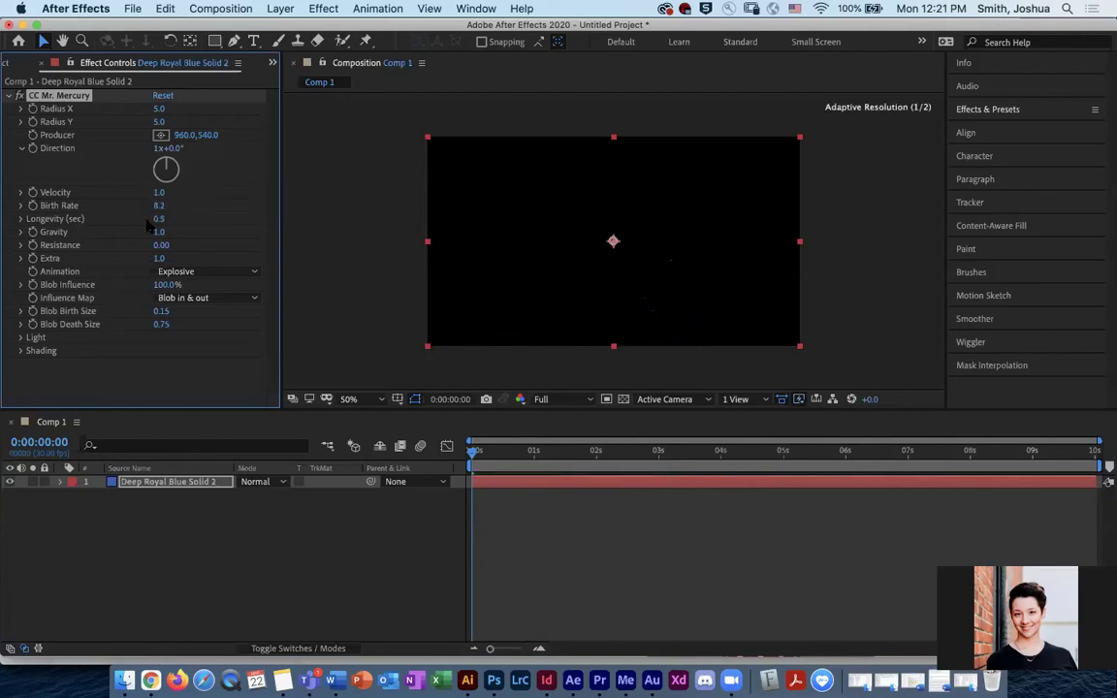
pyautogui.moveTo(474, 455); pyautogui.dragTo(625, 451)
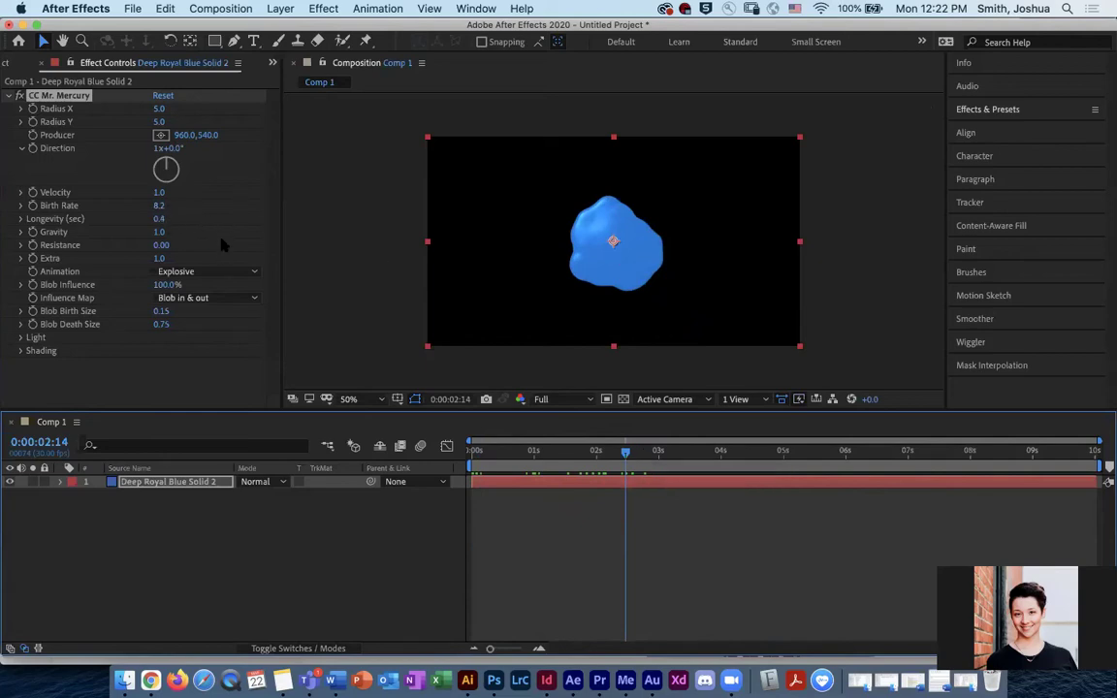
# Step: Try Radius X 84 and Radius Y 76 to spread the blobs, and scrub back toward the start
pyautogui.moveTo(161, 124); pyautogui.dragTo(219, 99)
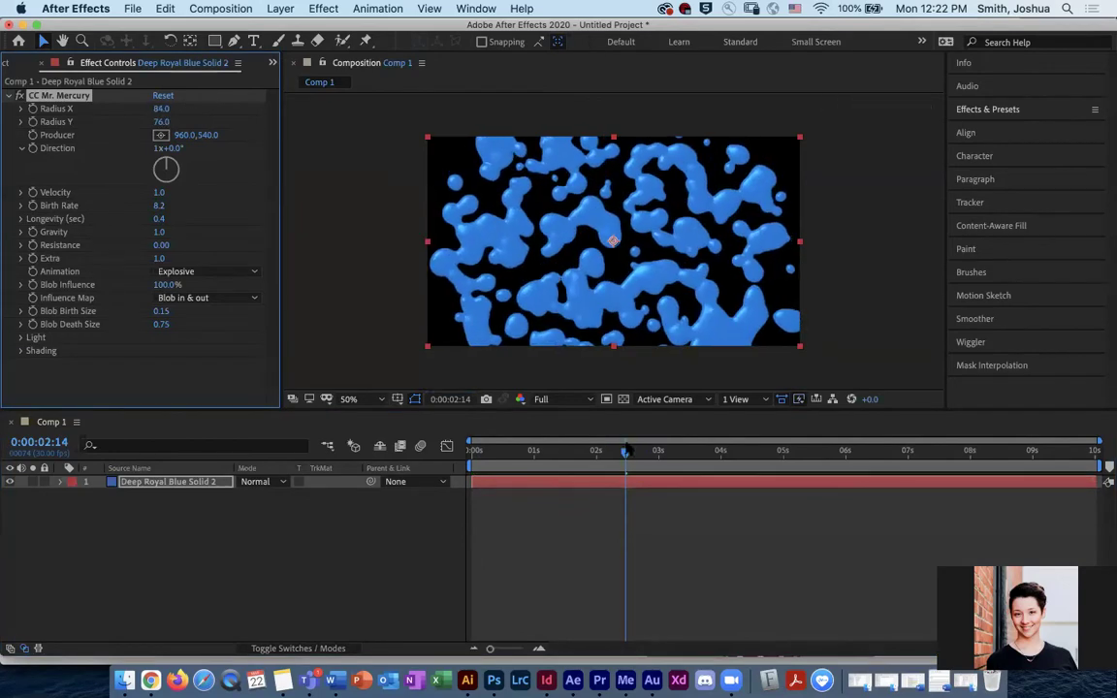
pyautogui.moveTo(626, 451); pyautogui.dragTo(514, 438)
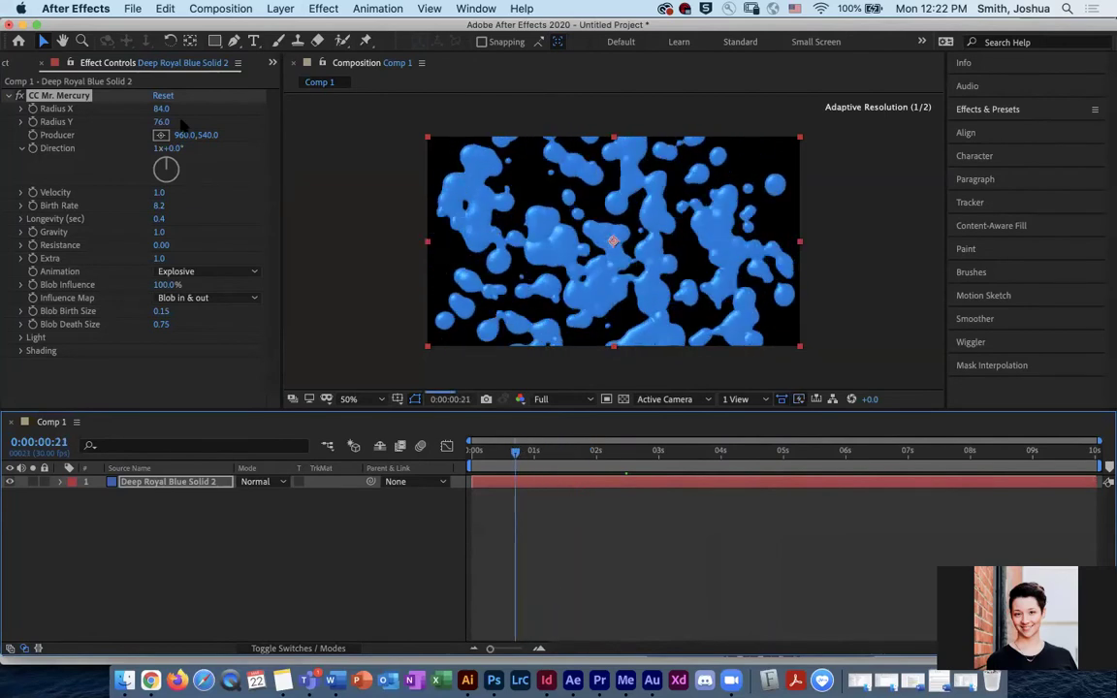
# Step: Set Radius X to 680 and Radius Y to 815, preview the animation, and return the playhead to the start
pyautogui.moveTo(161, 109); pyautogui.dragTo(262, 167)
pyautogui.moveTo(168, 131); pyautogui.dragTo(519, 121)
pyautogui.click(514, 452)
pyautogui.press('space')
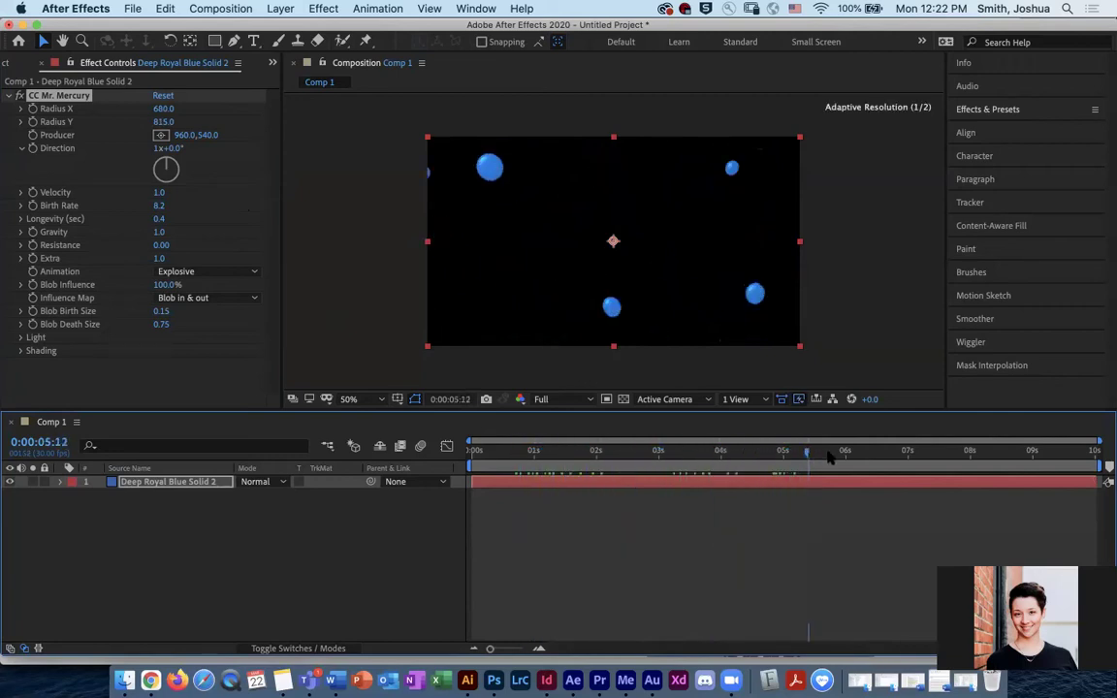
pyautogui.moveTo(763, 452); pyautogui.dragTo(469, 441)
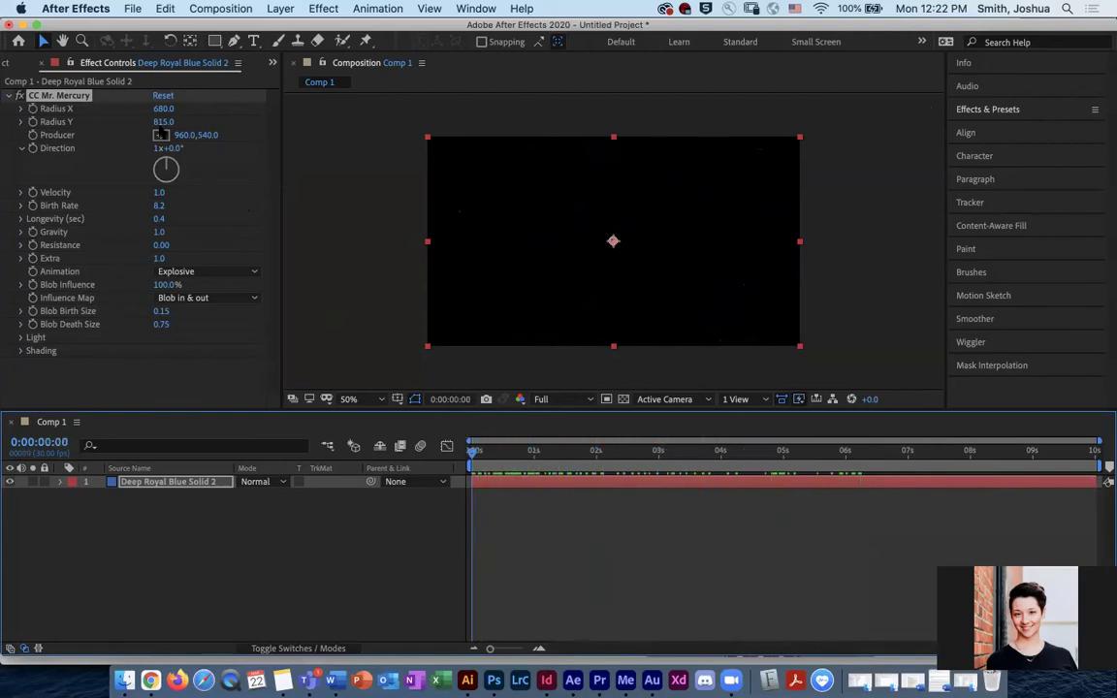
# Step: Reset the CC Mr. Mercury effect and scrub the animation to about three seconds and back to view the default motion
pyautogui.click(163, 96)
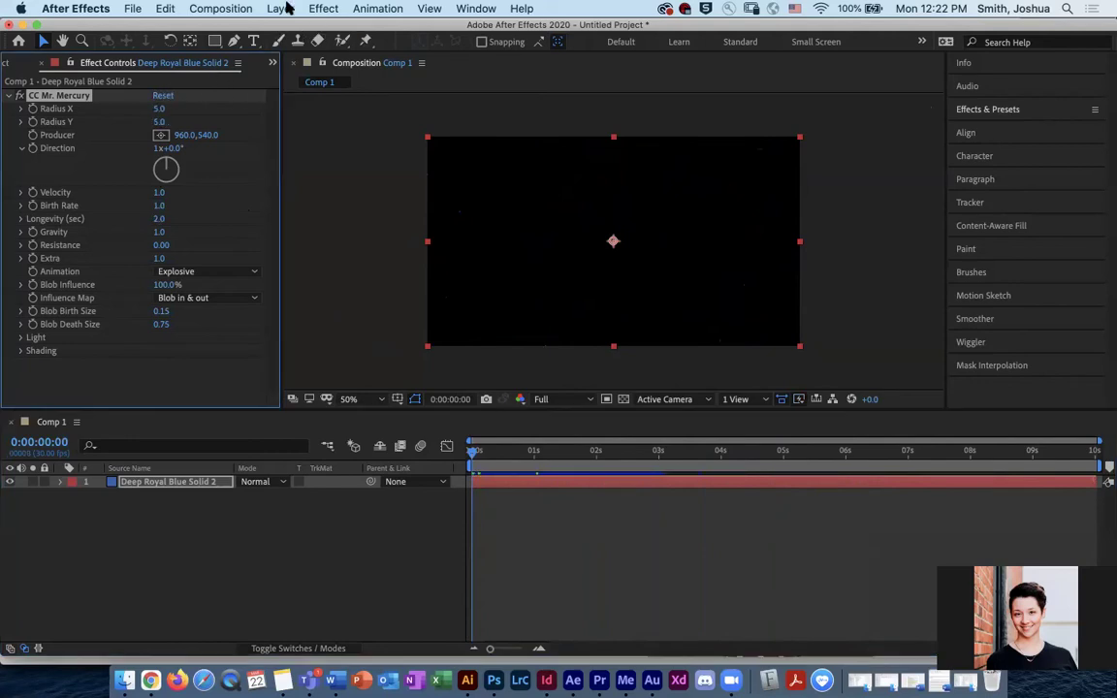
pyautogui.click(285, 9)
pyautogui.moveTo(323, 8)
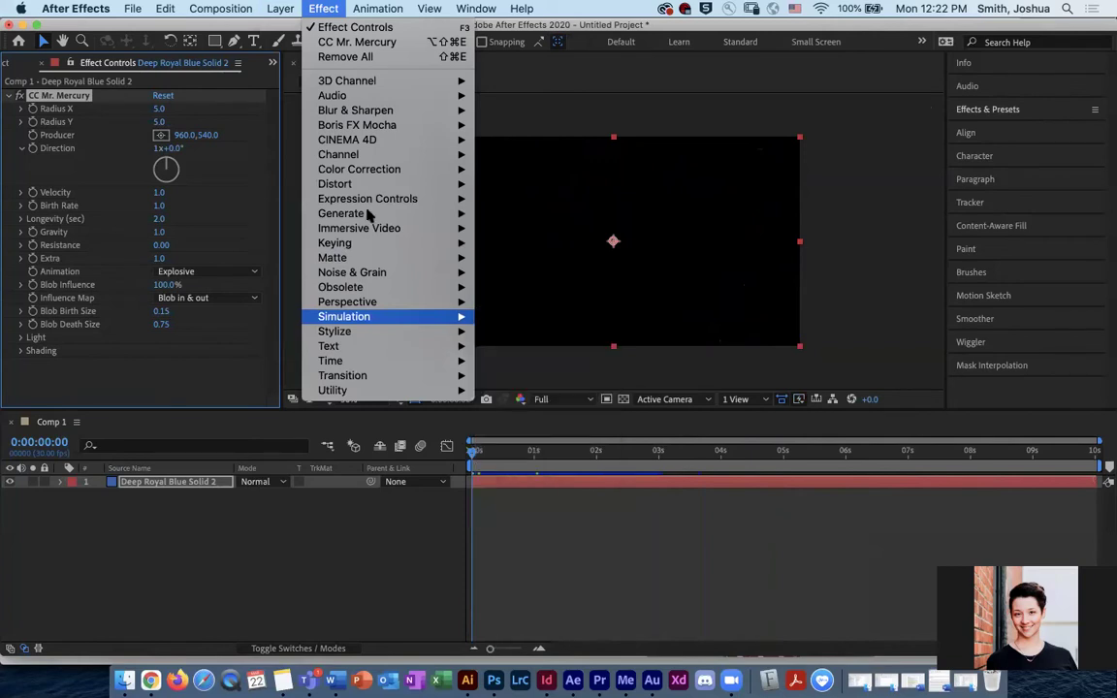
pyautogui.click(308, 9)
pyautogui.moveTo(474, 454)
pyautogui.mouseDown()
pyautogui.moveTo(653, 453)
pyautogui.moveTo(478, 456)
pyautogui.mouseUp()
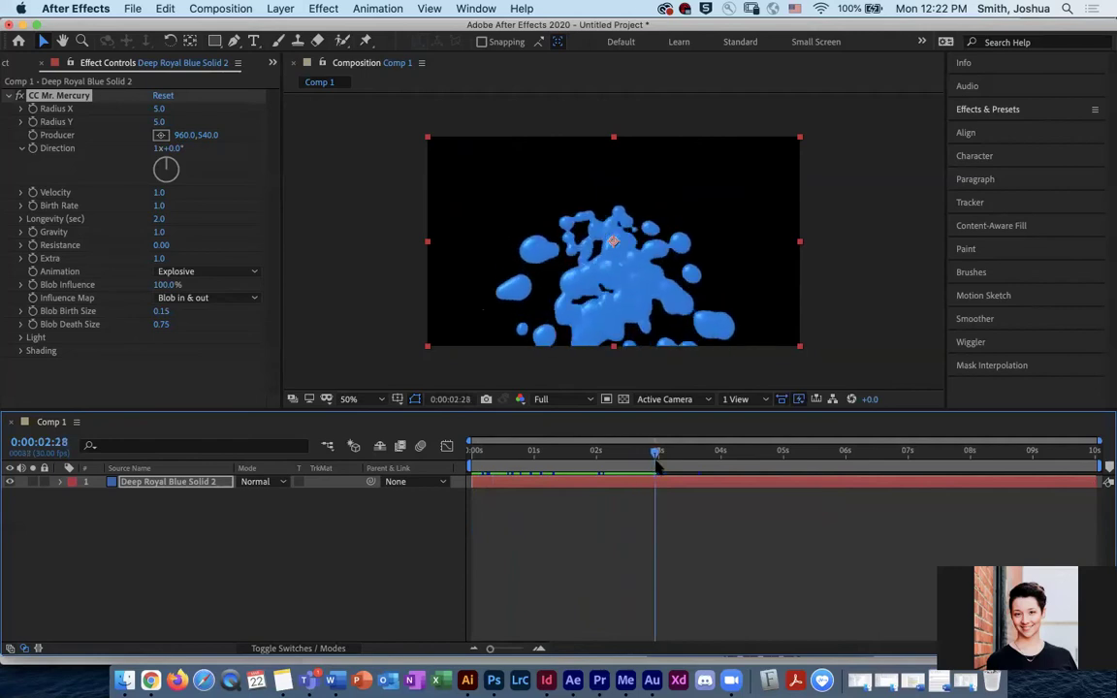
pyautogui.moveTo(640, 465); pyautogui.dragTo(508, 453)
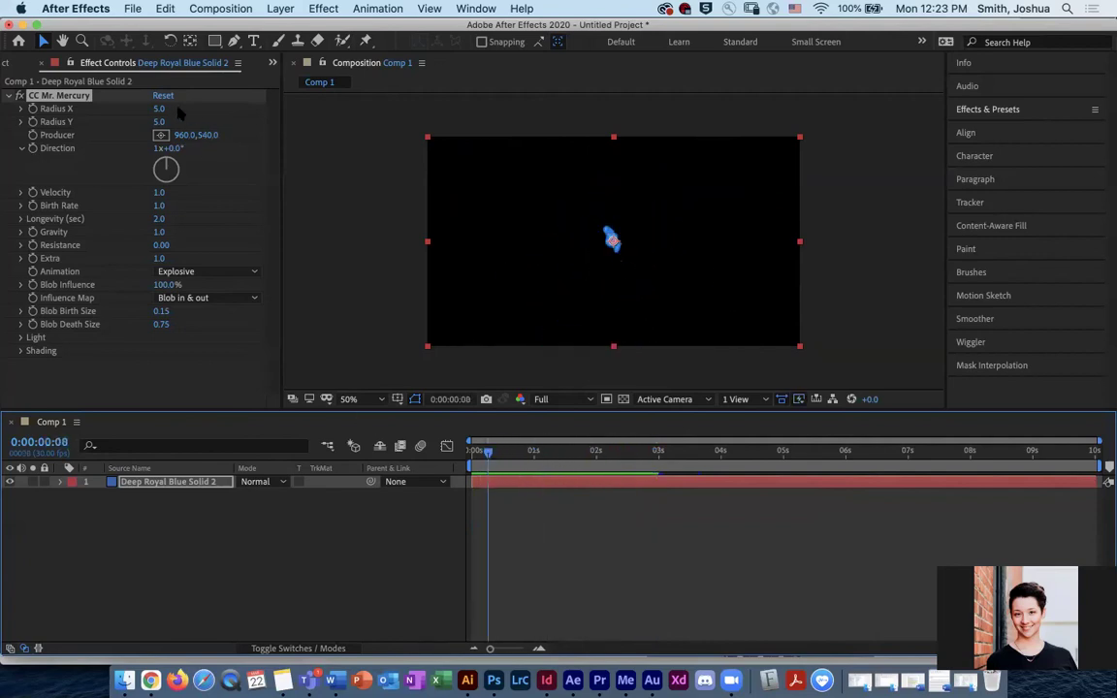
# Step: Try a Radius X of 492, scrub back to the start, and reset the effect
pyautogui.moveTo(158, 110); pyautogui.dragTo(561, 129)
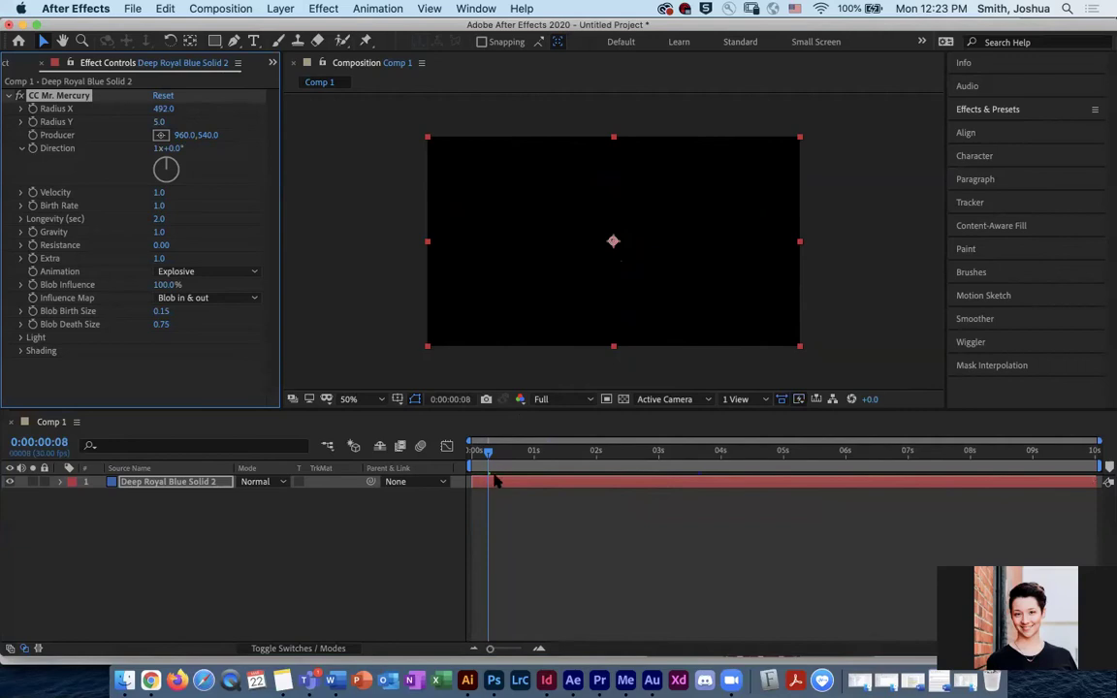
pyautogui.moveTo(490, 453); pyautogui.dragTo(435, 450)
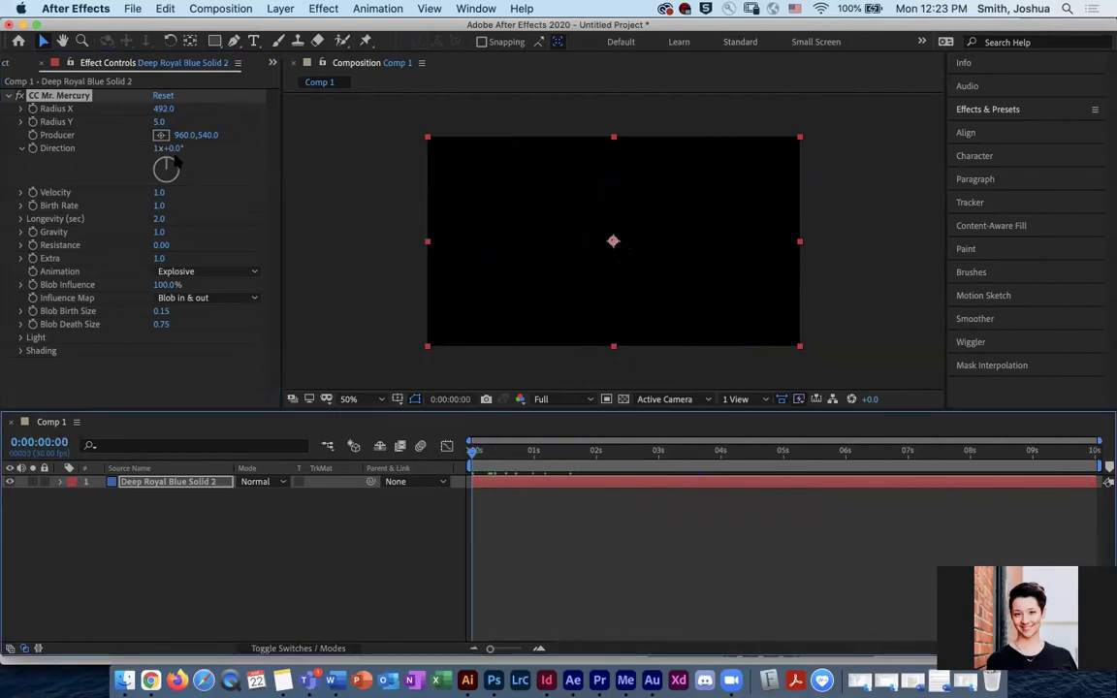
pyautogui.click(165, 96)
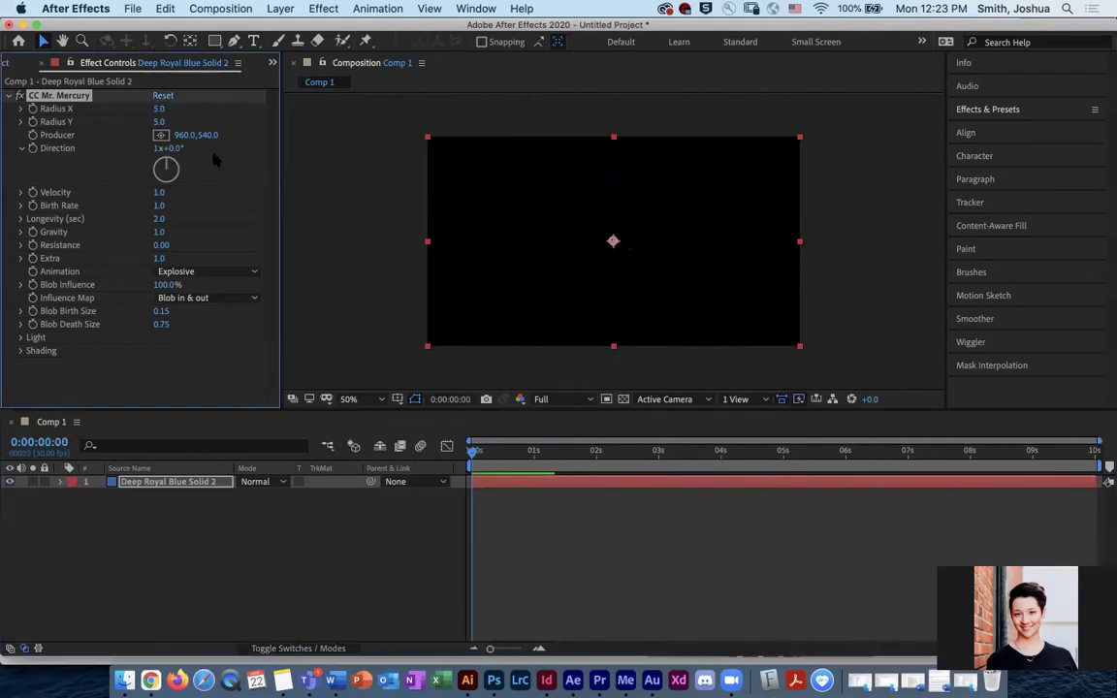
# Step: Try a Longevity of 5.3 seconds and preview the animation from the start
pyautogui.click(474, 458)
pyautogui.press('space')
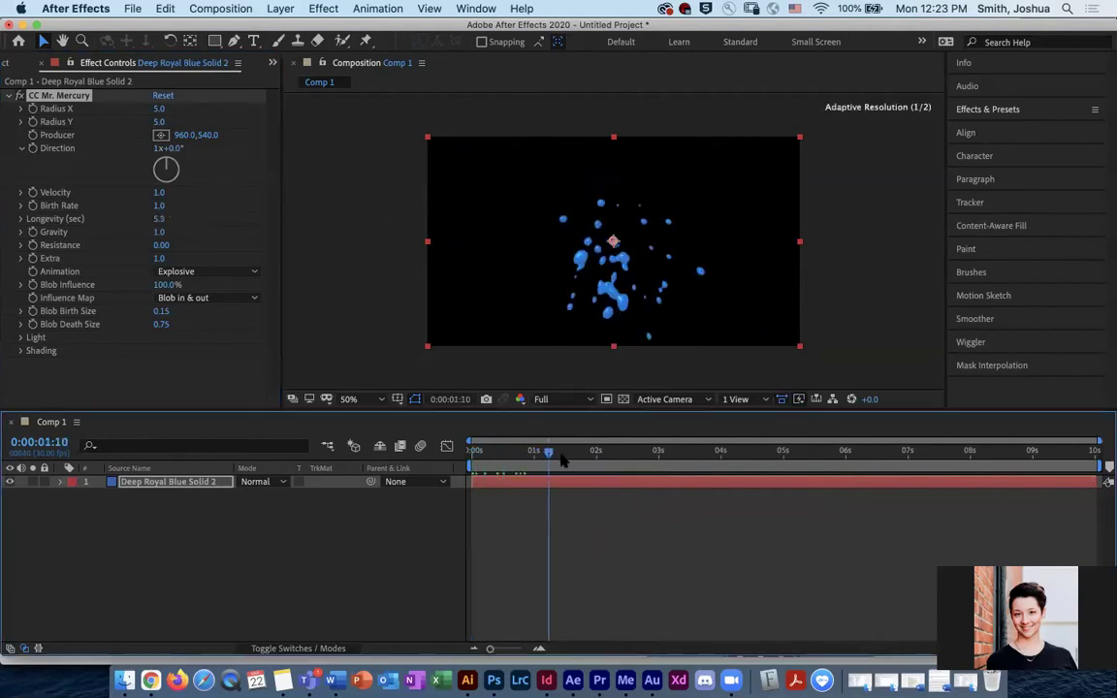
pyautogui.press('space')
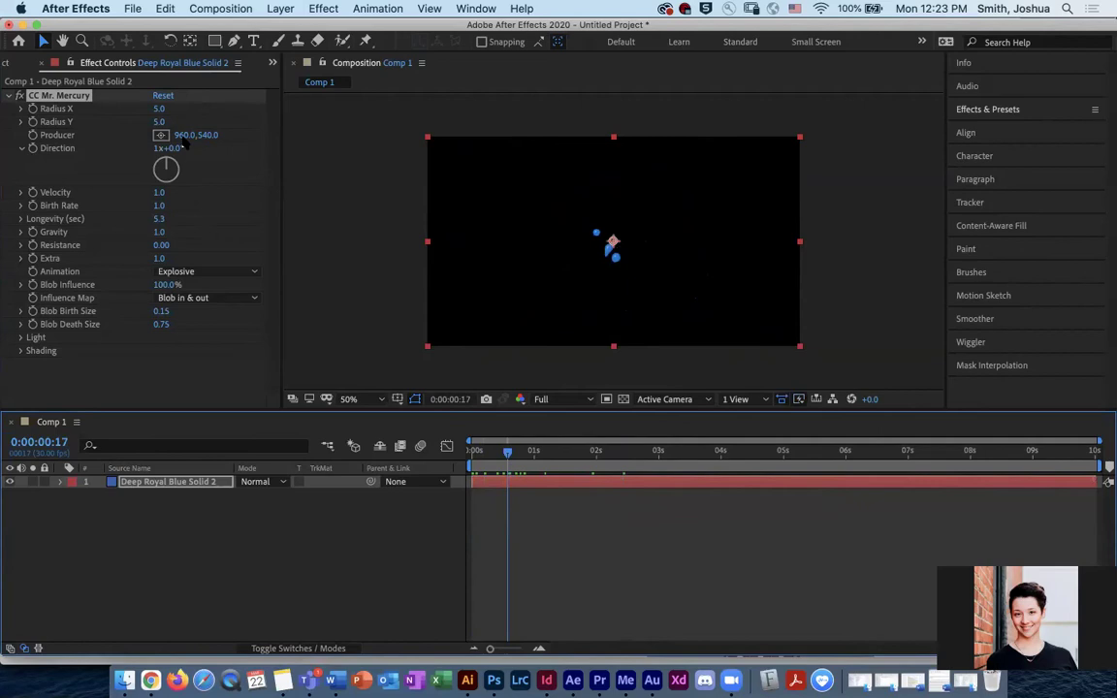
# Step: Try Radius X and Radius Y of 1, a Direction of 1x+160° and a Gravity of 0, and scrub the animation
pyautogui.click(159, 123)
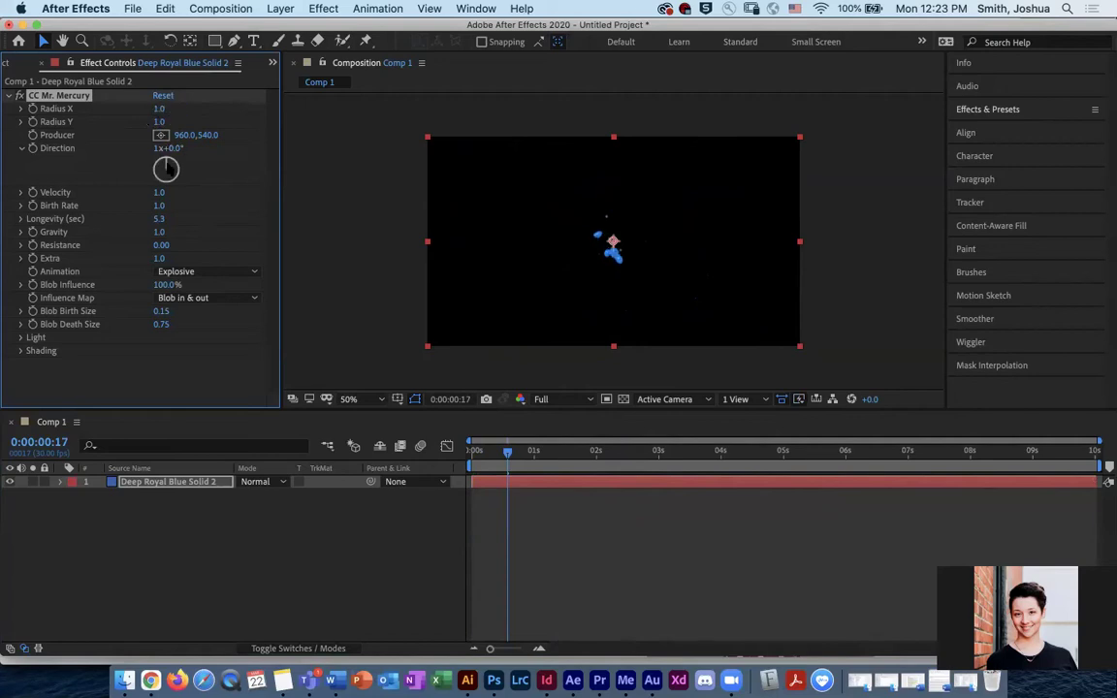
pyautogui.moveTo(170, 186); pyautogui.dragTo(168, 185)
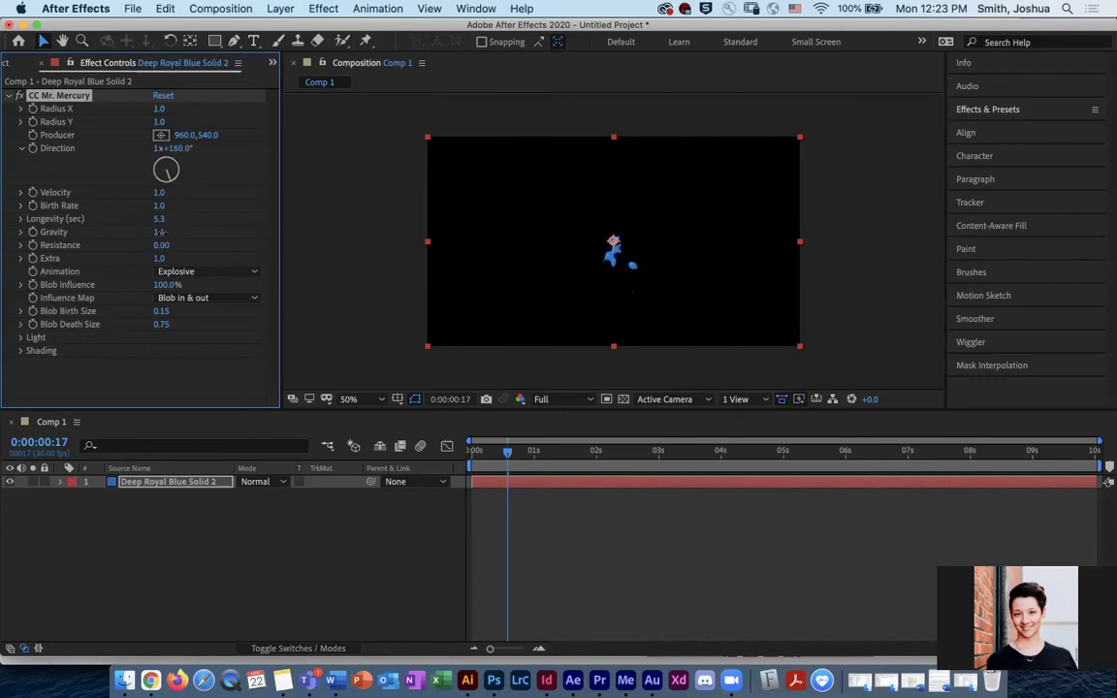
pyautogui.moveTo(134, 235); pyautogui.dragTo(118, 235)
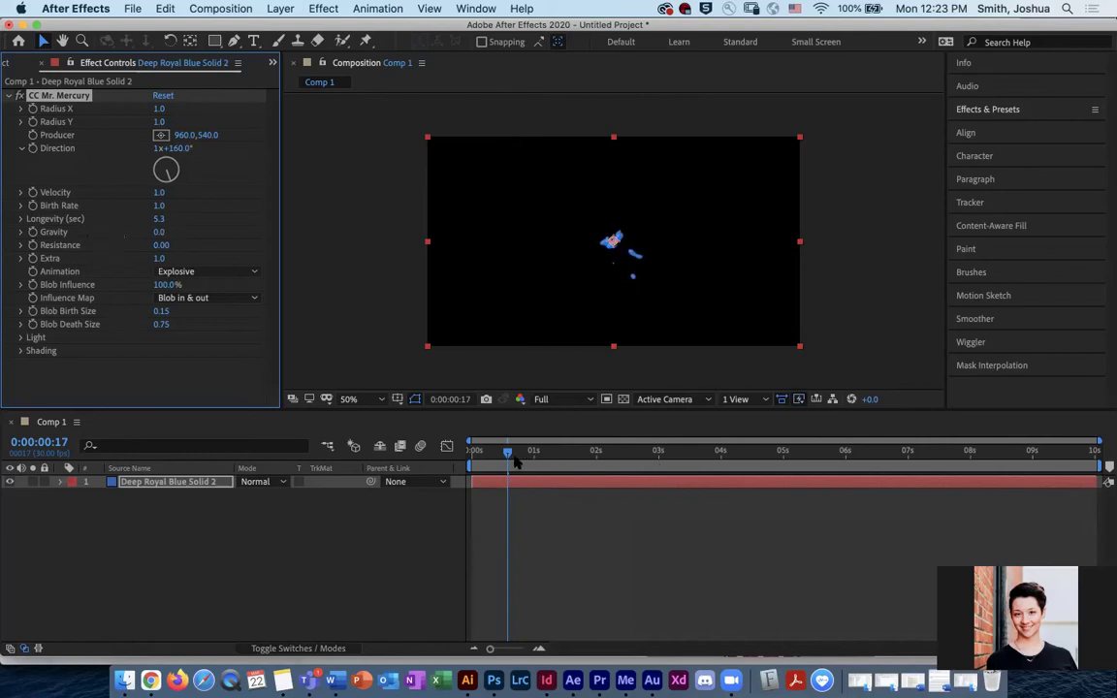
pyautogui.moveTo(507, 462)
pyautogui.mouseDown()
pyautogui.moveTo(483, 454)
pyautogui.moveTo(691, 456)
pyautogui.moveTo(525, 462)
pyautogui.mouseUp()
# Step: Try a Birth Rate of 5.5 with a Longevity of 1 second, and scrub through the animation
pyautogui.moveTo(160, 206); pyautogui.dragTo(462, 444)
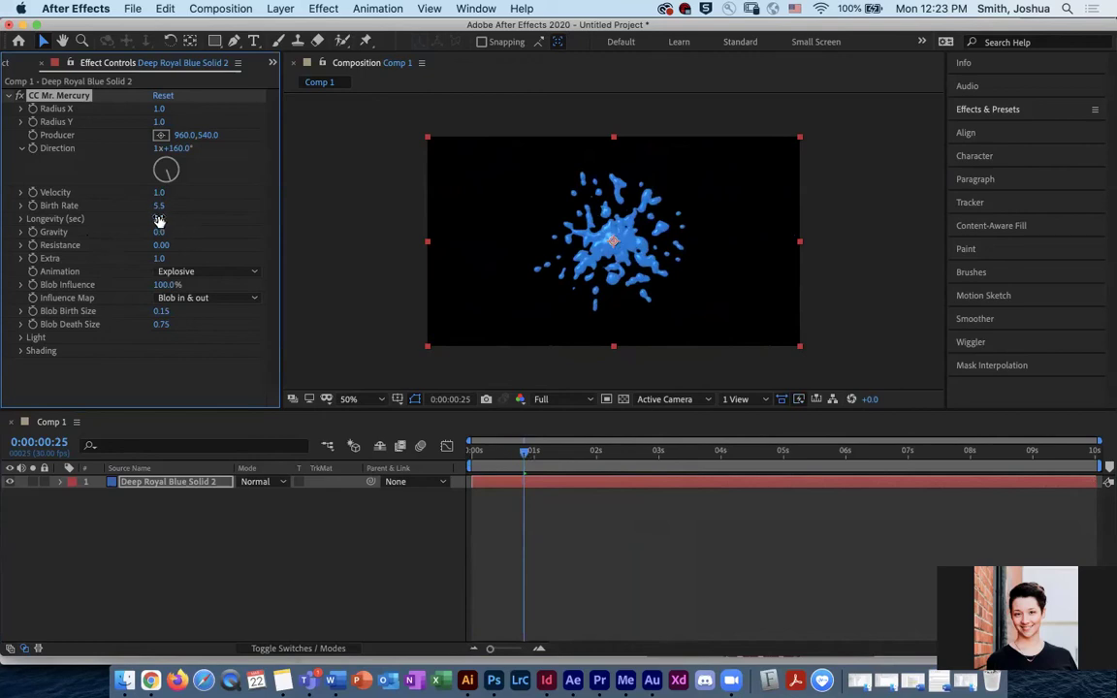
pyautogui.click(109, 229)
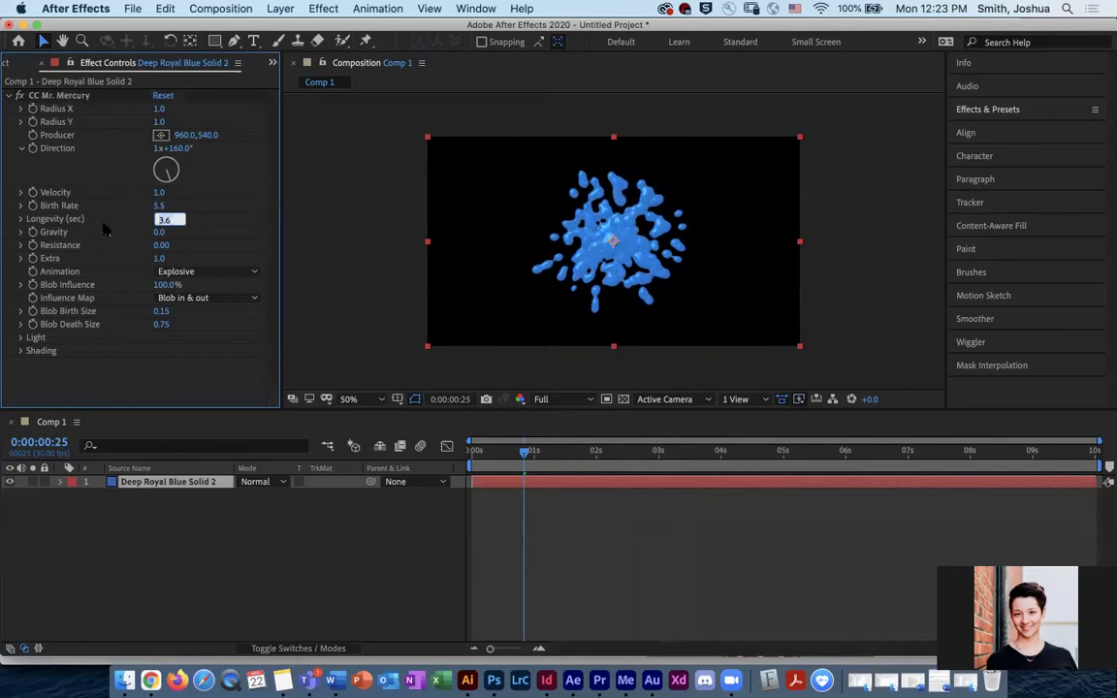
pyautogui.write('1')
pyautogui.press('Return')
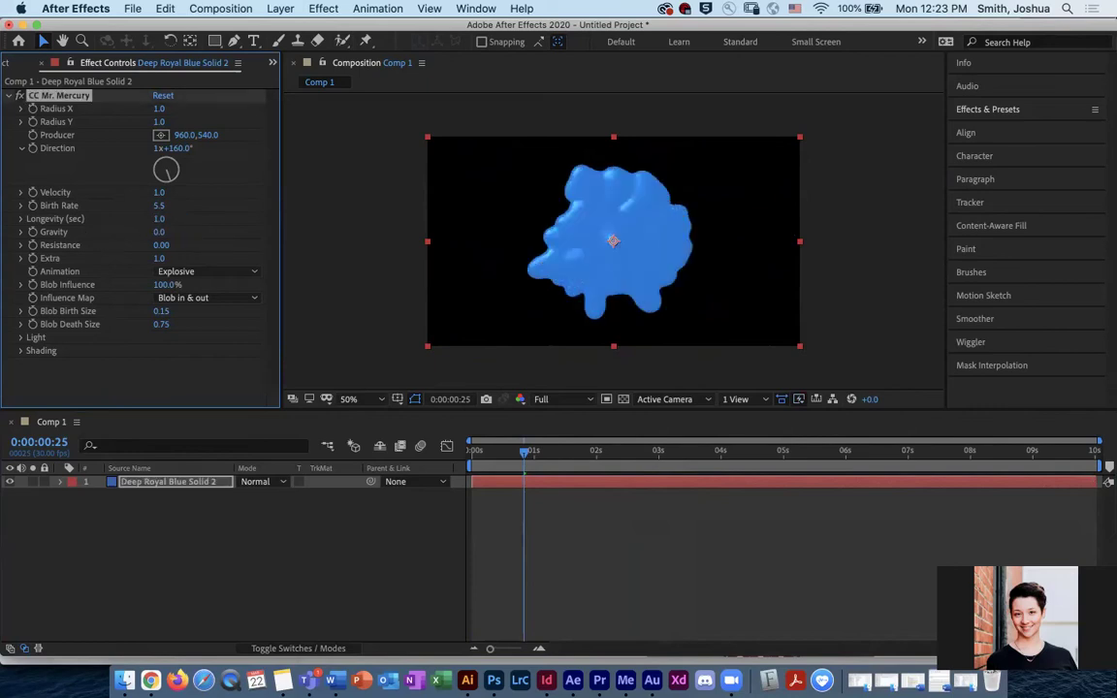
pyautogui.moveTo(525, 460); pyautogui.dragTo(686, 469)
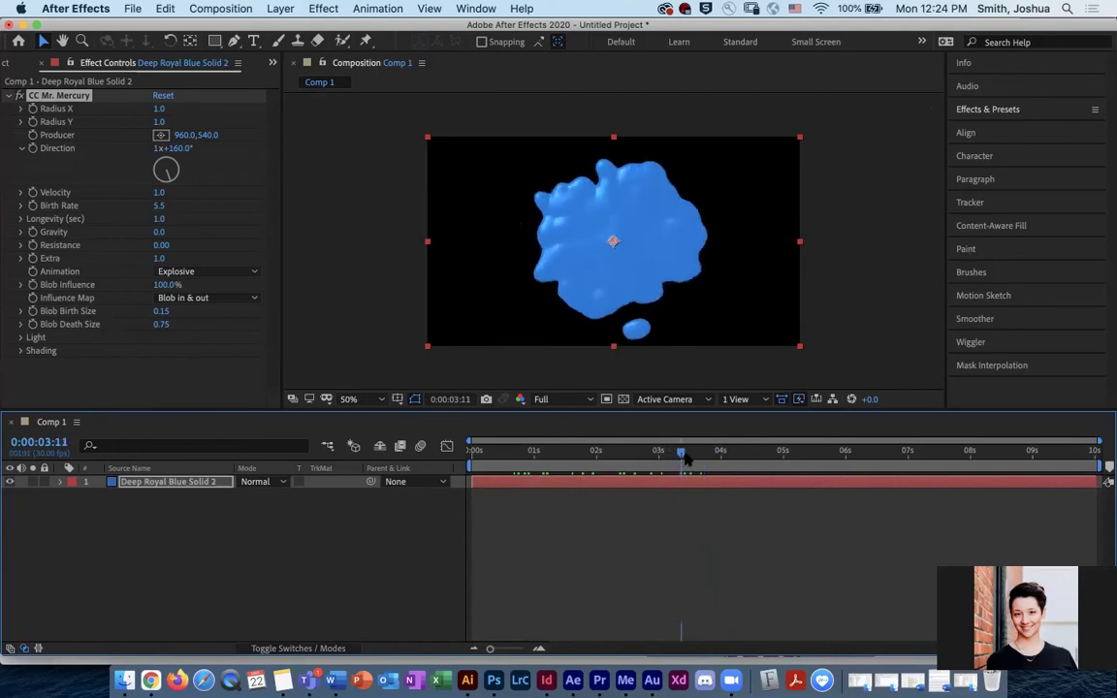
# Step: Move the solid layer down to center it on the composition's bottom edge, and try Resistance values of 0.98 and -0.25 while scrubbing
pyautogui.moveTo(608, 255); pyautogui.dragTo(607, 362)
pyautogui.moveTo(691, 454)
pyautogui.mouseDown()
pyautogui.moveTo(803, 461)
pyautogui.moveTo(673, 459)
pyautogui.mouseUp()
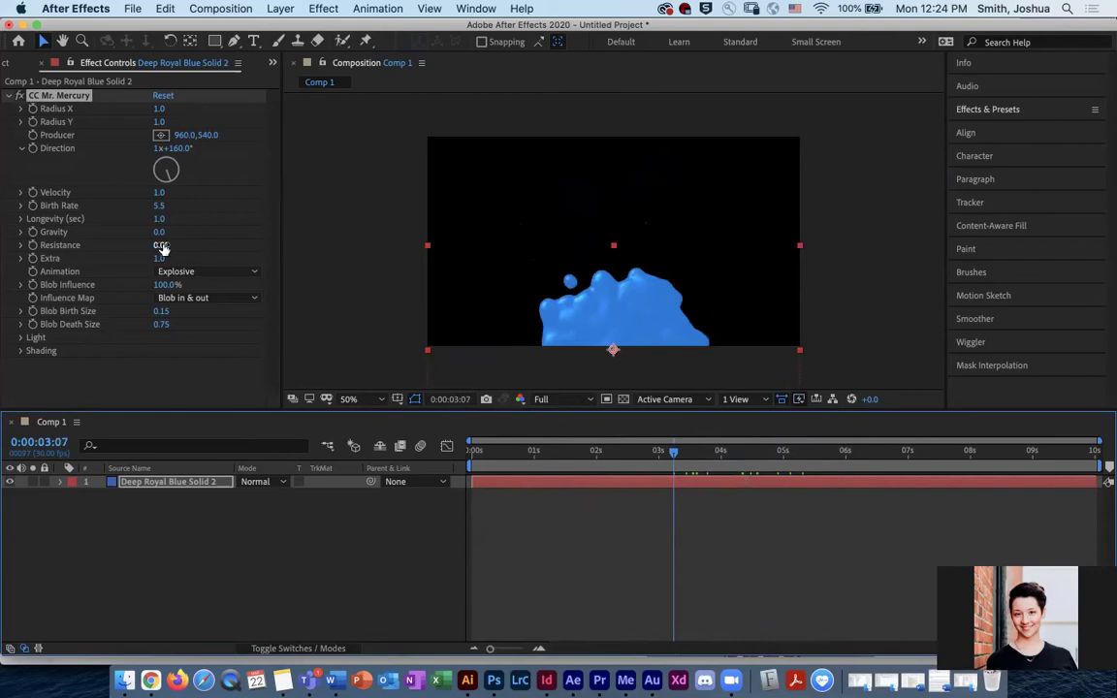
pyautogui.moveTo(163, 247); pyautogui.dragTo(229, 246)
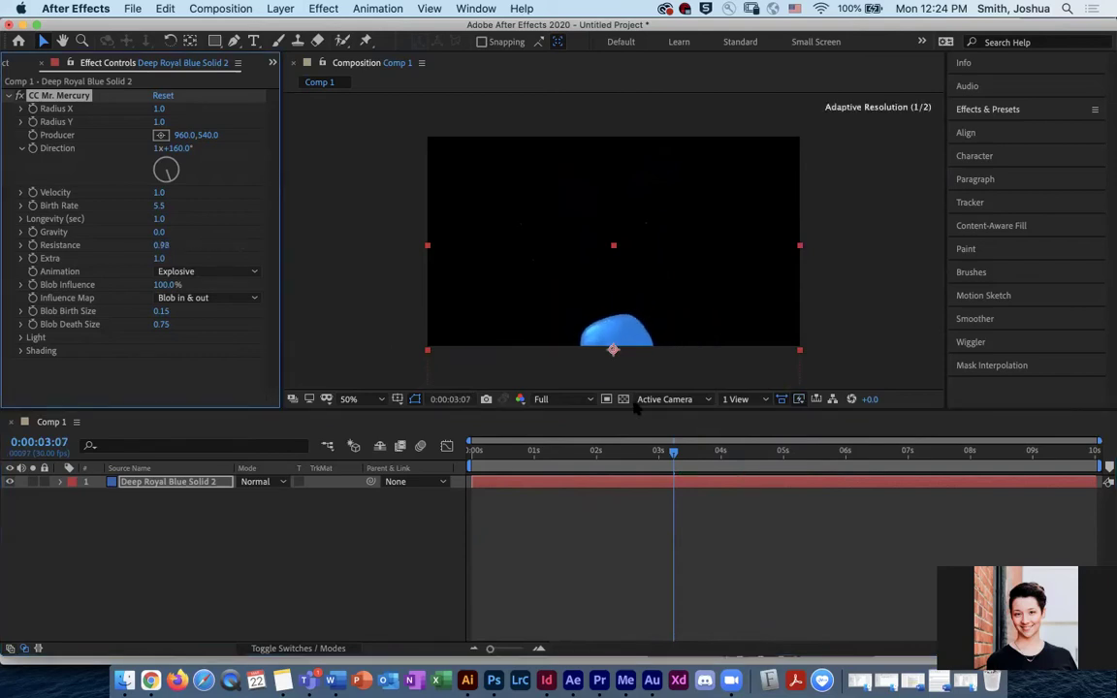
pyautogui.moveTo(679, 461); pyautogui.dragTo(512, 463)
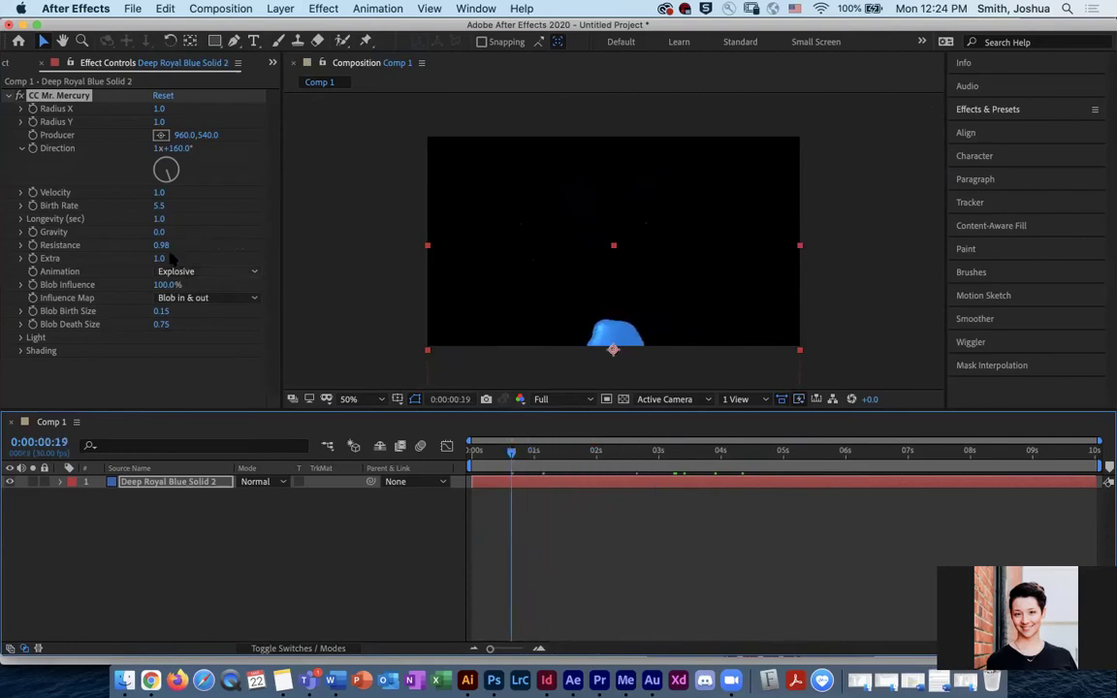
pyautogui.moveTo(165, 247); pyautogui.dragTo(60, 233)
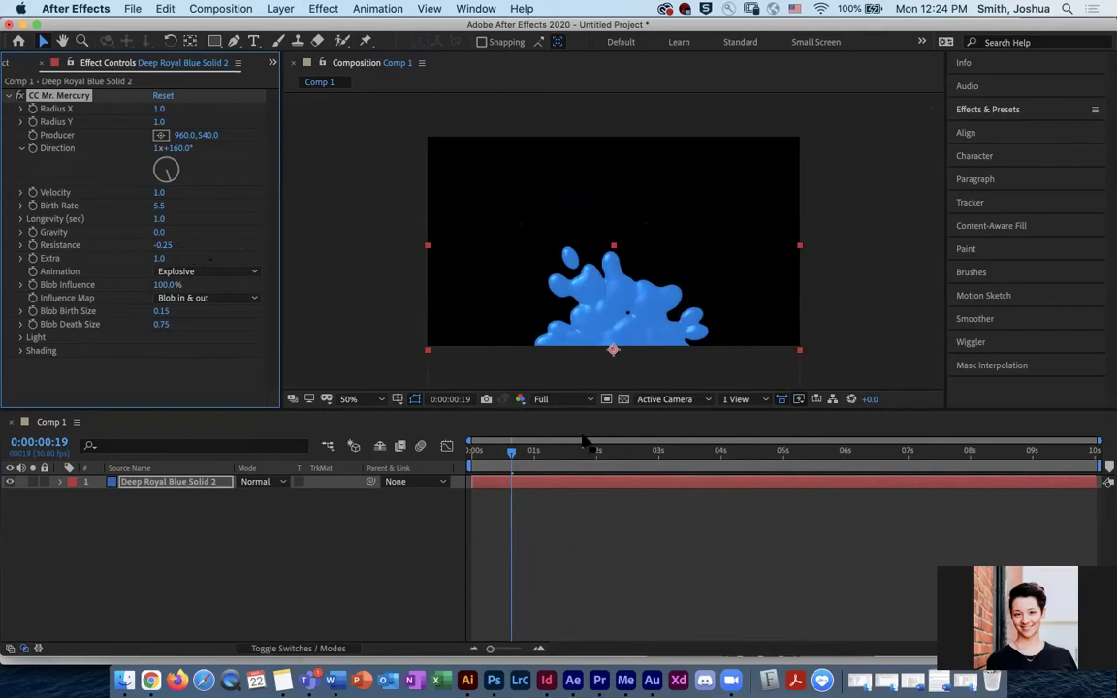
pyautogui.moveTo(512, 454)
pyautogui.mouseDown()
pyautogui.moveTo(541, 454)
pyautogui.moveTo(511, 453)
pyautogui.mouseUp()
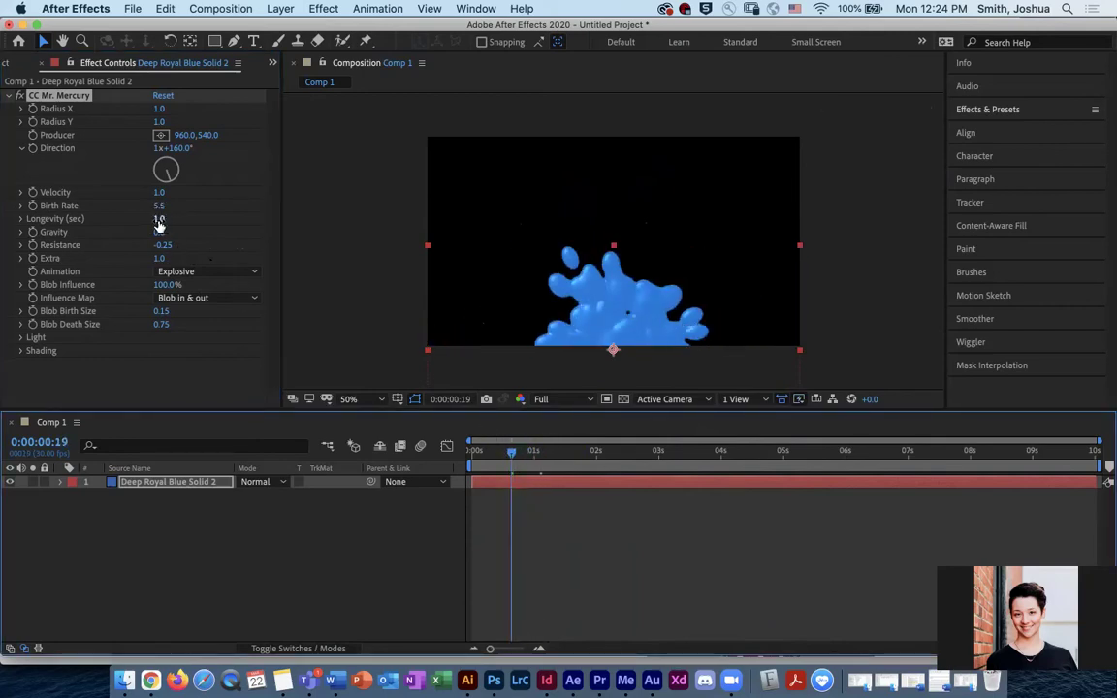
# Step: Try a Longevity of 0.3 seconds and scrub forward to preview the blobs
pyautogui.moveTo(153, 218); pyautogui.dragTo(113, 223)
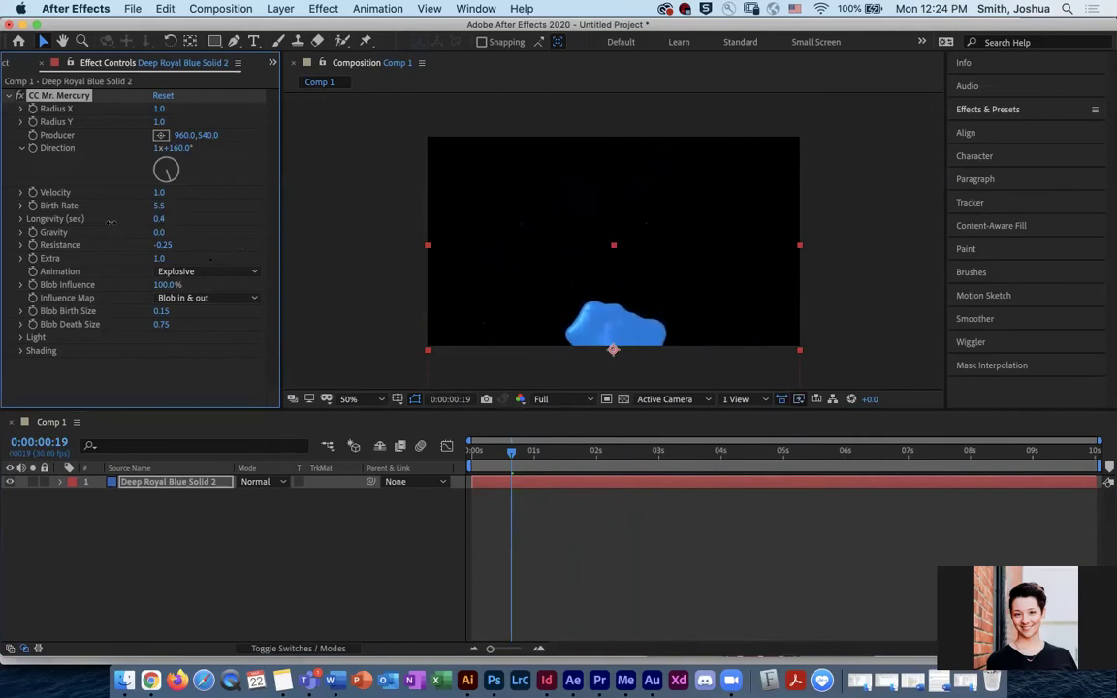
pyautogui.moveTo(110, 222); pyautogui.dragTo(106, 222)
pyautogui.moveTo(512, 453); pyautogui.dragTo(539, 454)
pyautogui.press('space')
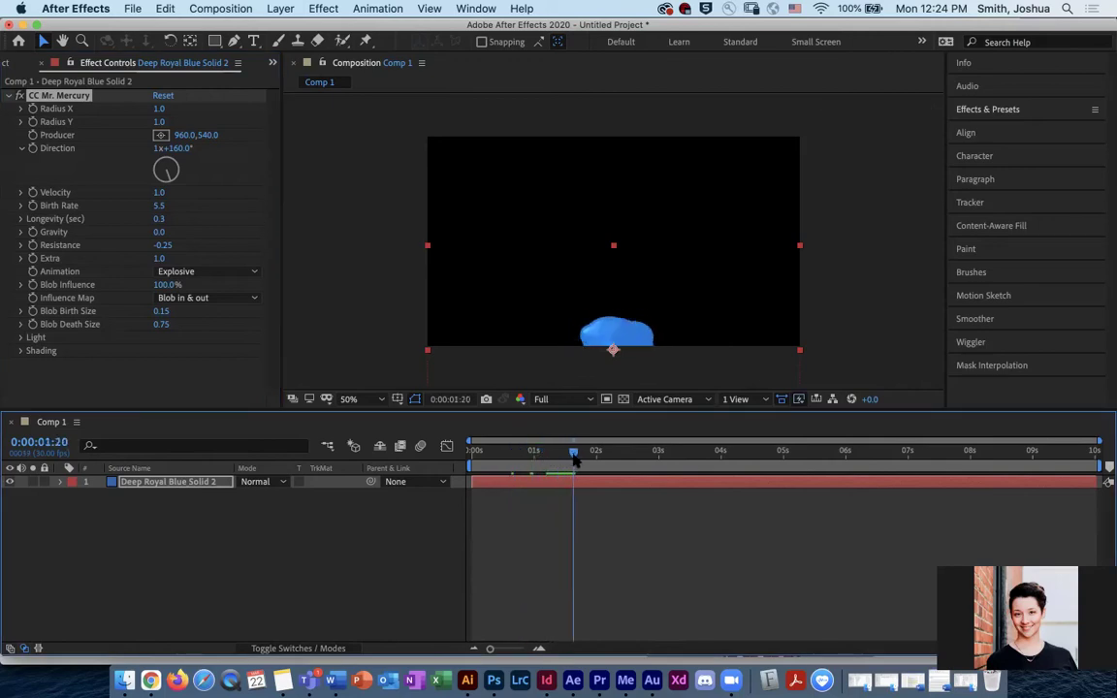
# Step: Reset the effect and move the solid layer back up to fill the composition frame
pyautogui.click(163, 96)
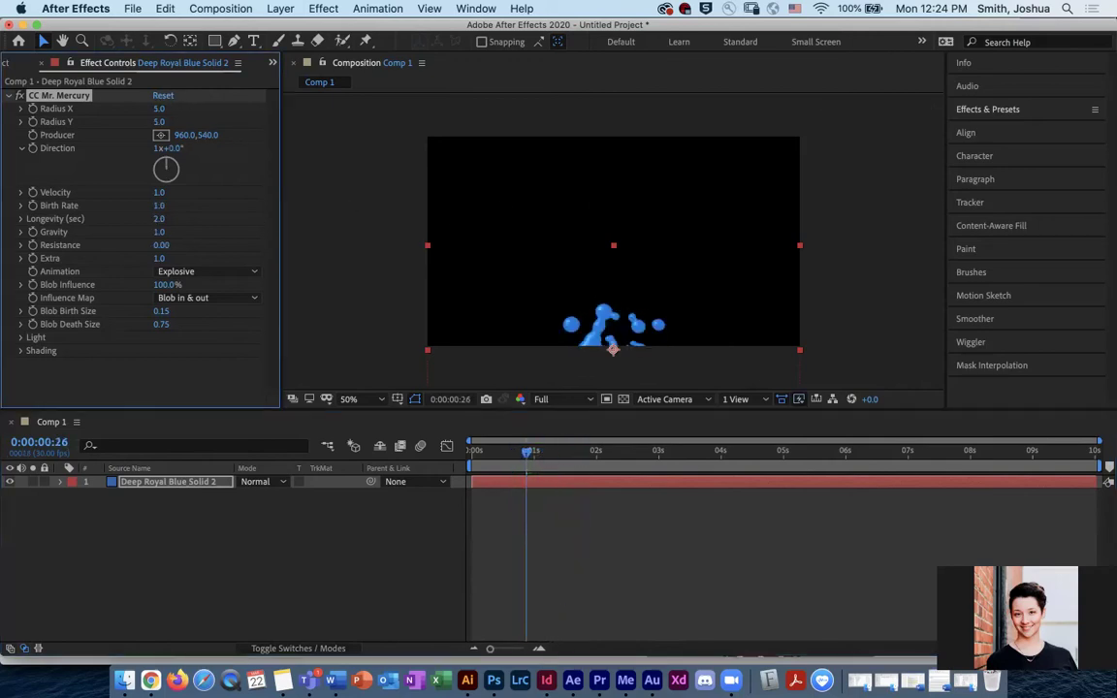
pyautogui.moveTo(613, 349); pyautogui.dragTo(618, 289)
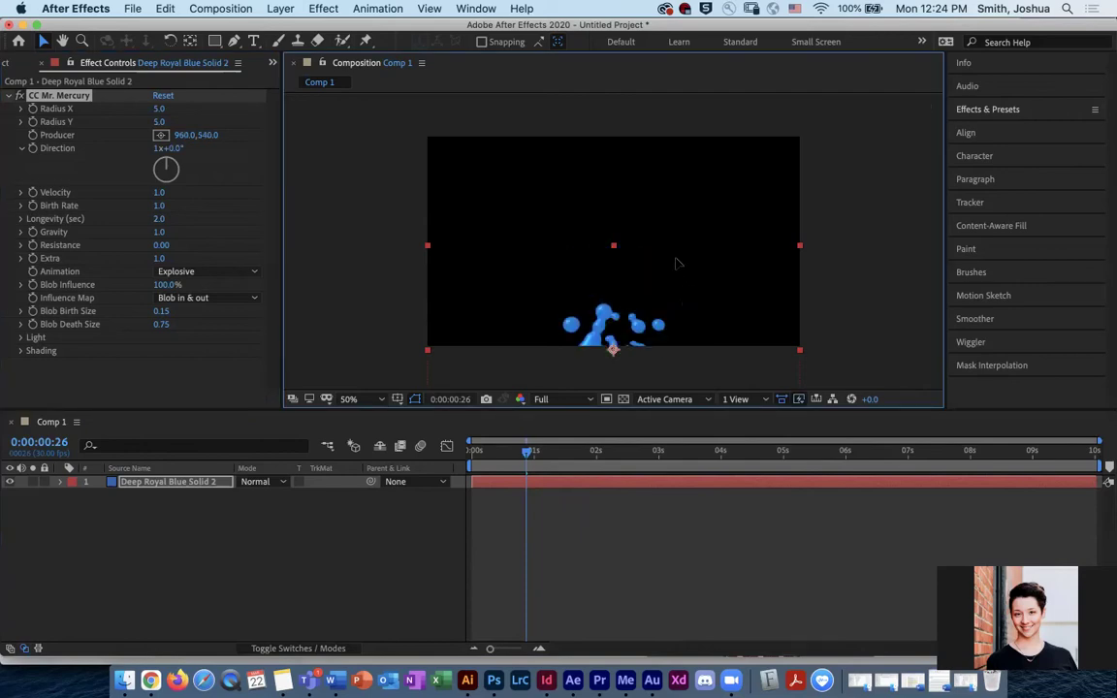
pyautogui.moveTo(679, 259); pyautogui.dragTo(680, 163)
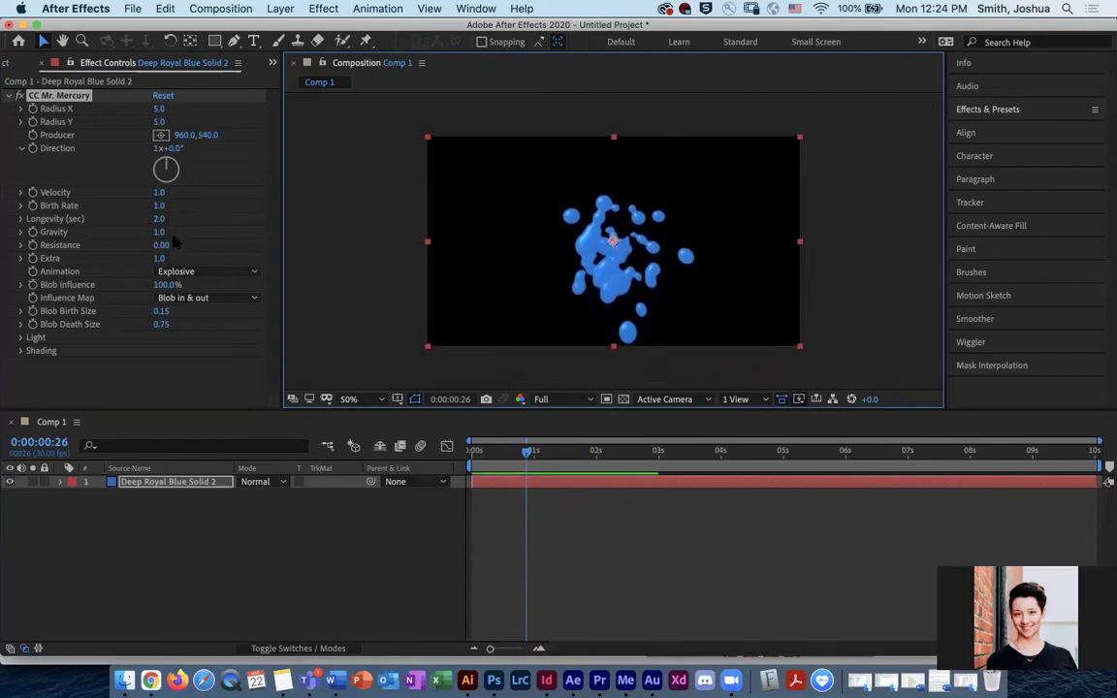
# Step: Set Gravity to -2.6 so the blobs rise, and scrub the animation
pyautogui.moveTo(160, 232); pyautogui.dragTo(4, 236)
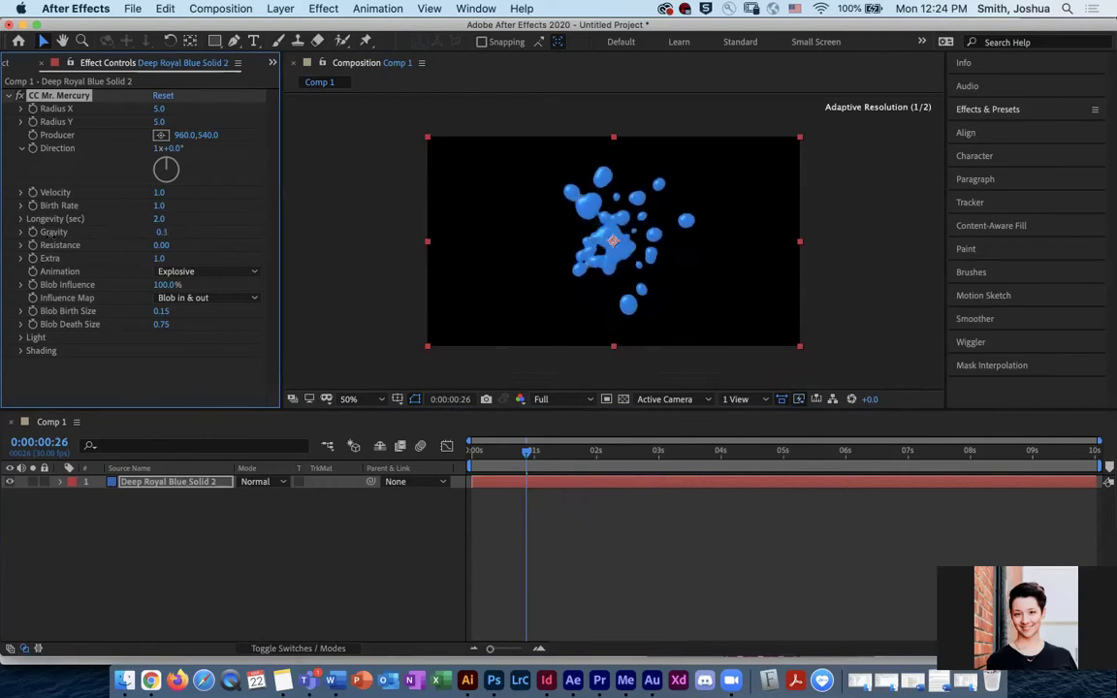
pyautogui.moveTo(134, 233); pyautogui.dragTo(29, 234)
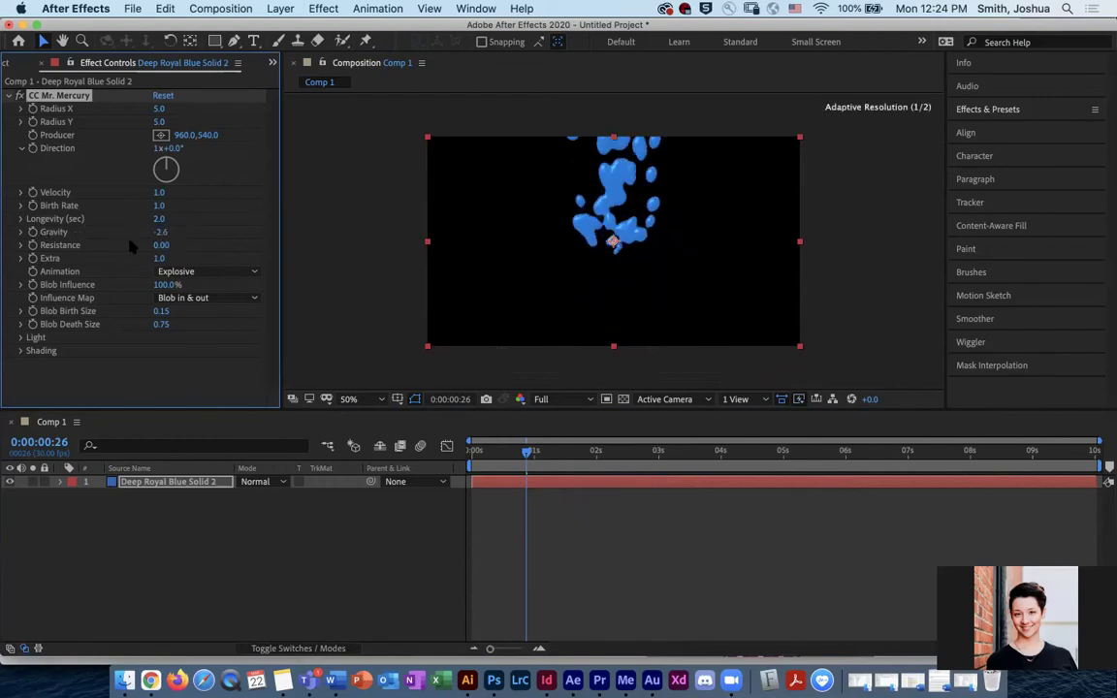
pyautogui.moveTo(538, 453)
pyautogui.mouseDown()
pyautogui.moveTo(611, 453)
pyautogui.moveTo(522, 453)
pyautogui.mouseUp()
# Step: Set Longevity to 0.1 seconds and Birth Rate to 4.4, try a Velocity of 4.5, and preview the animation
pyautogui.moveTo(159, 220)
pyautogui.mouseDown()
pyautogui.moveTo(283, 220)
pyautogui.moveTo(155, 224)
pyautogui.mouseUp()
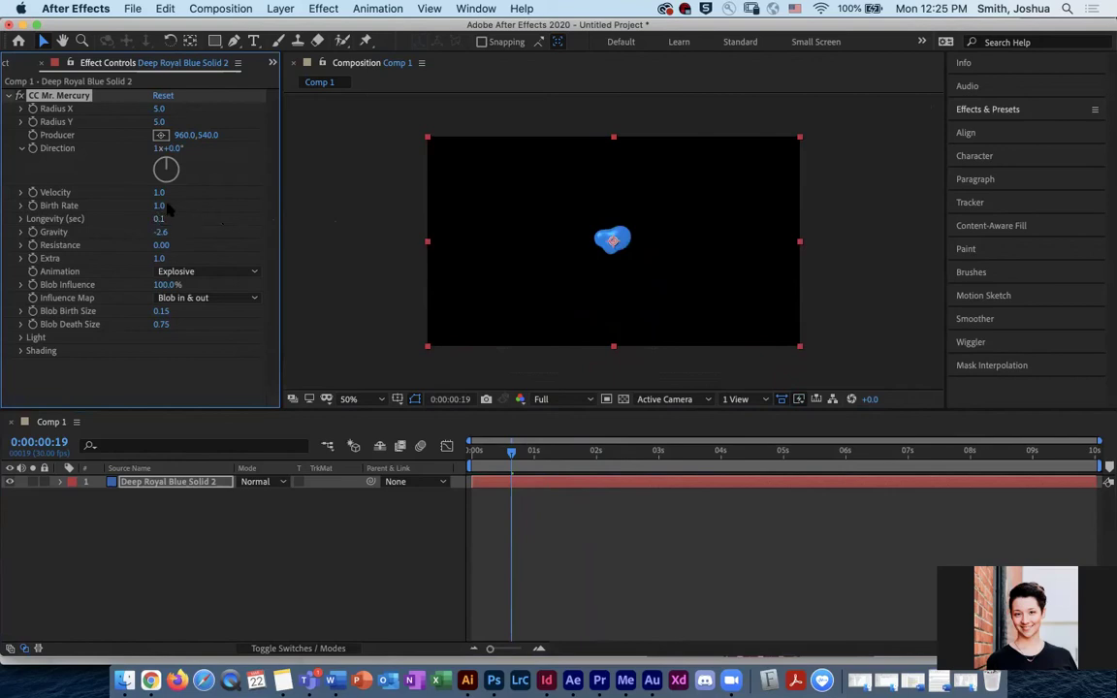
pyautogui.moveTo(234, 208); pyautogui.dragTo(320, 208)
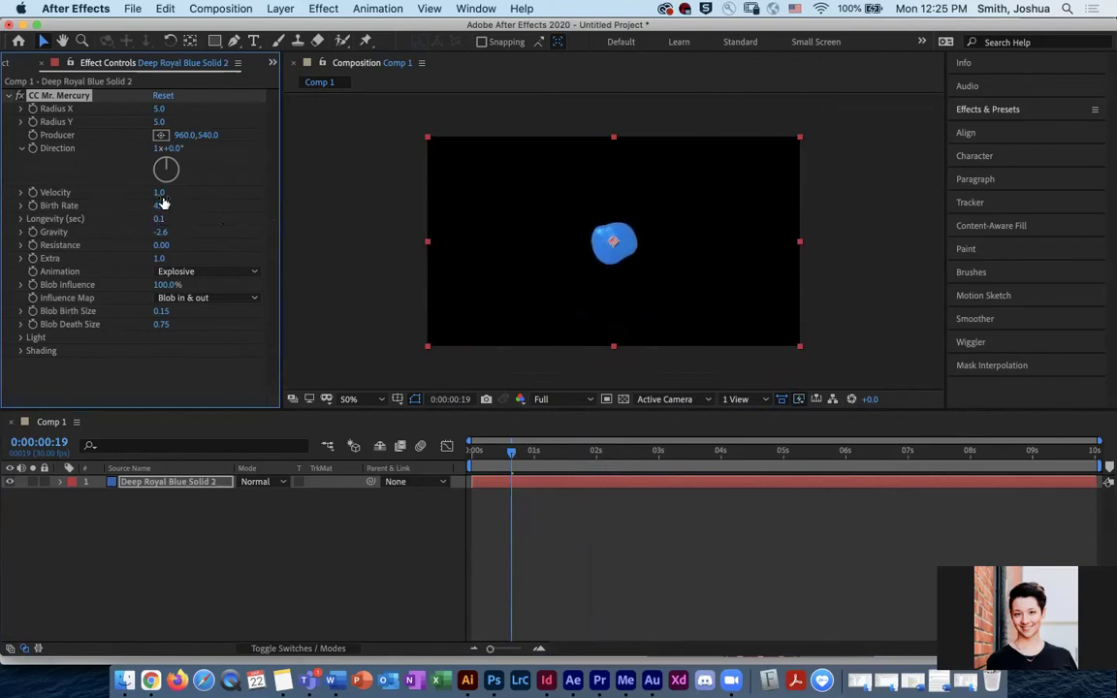
pyautogui.moveTo(521, 453); pyautogui.dragTo(466, 447)
pyautogui.press('space')
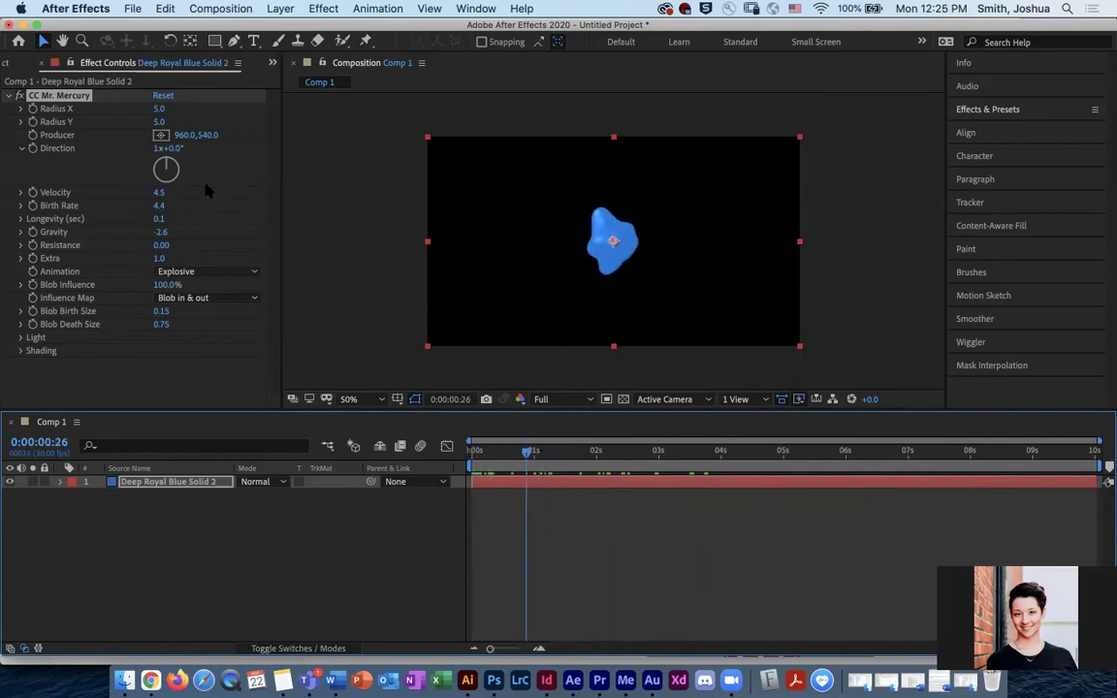
# Step: Set Velocity to 1.4 and Gravity to -3.4, and scrub the animation
pyautogui.moveTo(157, 195); pyautogui.dragTo(131, 198)
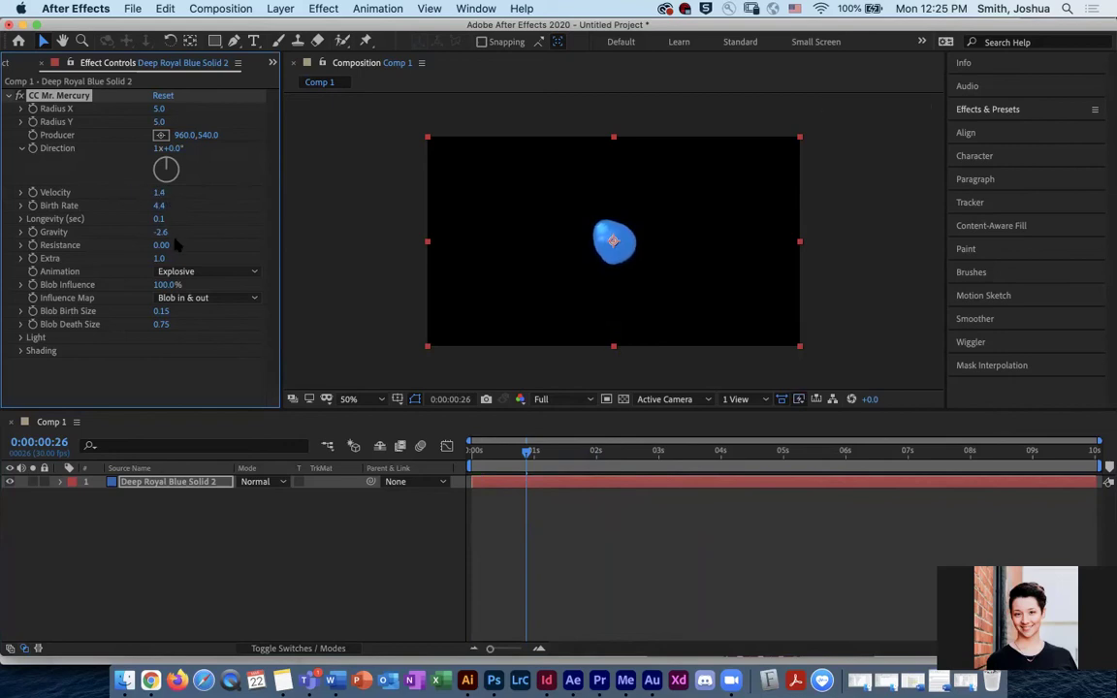
pyautogui.moveTo(527, 460)
pyautogui.mouseDown()
pyautogui.moveTo(698, 461)
pyautogui.moveTo(511, 461)
pyautogui.mouseUp()
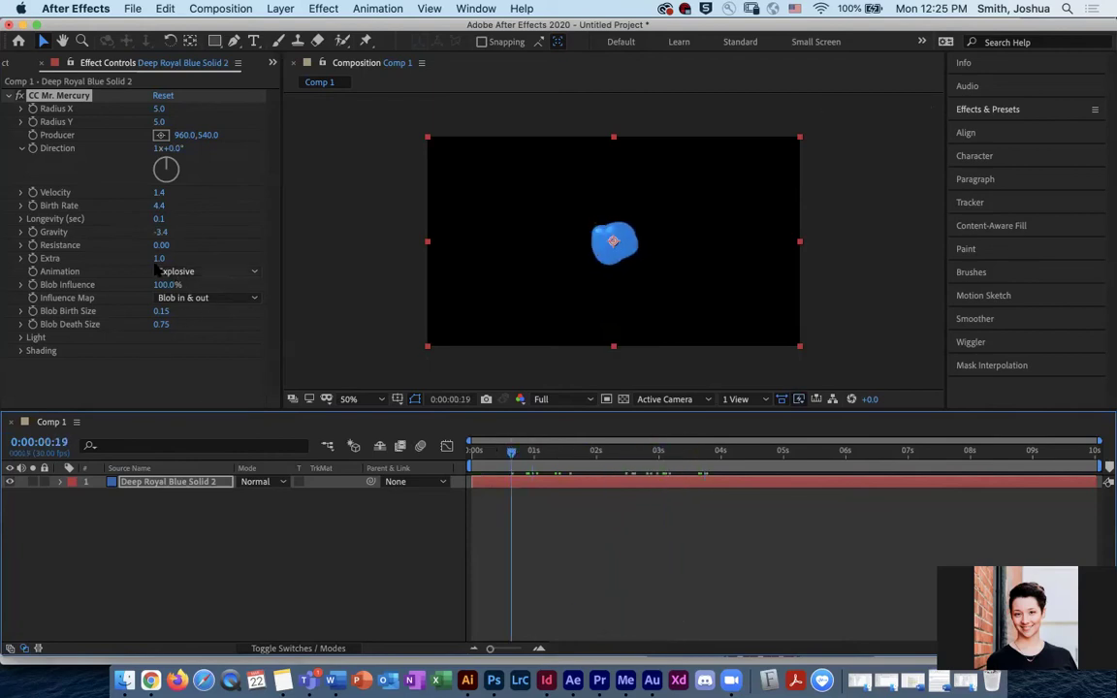
# Step: Set Extra to 2.9, switch Animation to Twirl, and scrub the first frames
pyautogui.moveTo(158, 260); pyautogui.dragTo(432, 262)
pyautogui.moveTo(517, 457); pyautogui.dragTo(477, 458)
pyautogui.moveTo(159, 260); pyautogui.dragTo(107, 264)
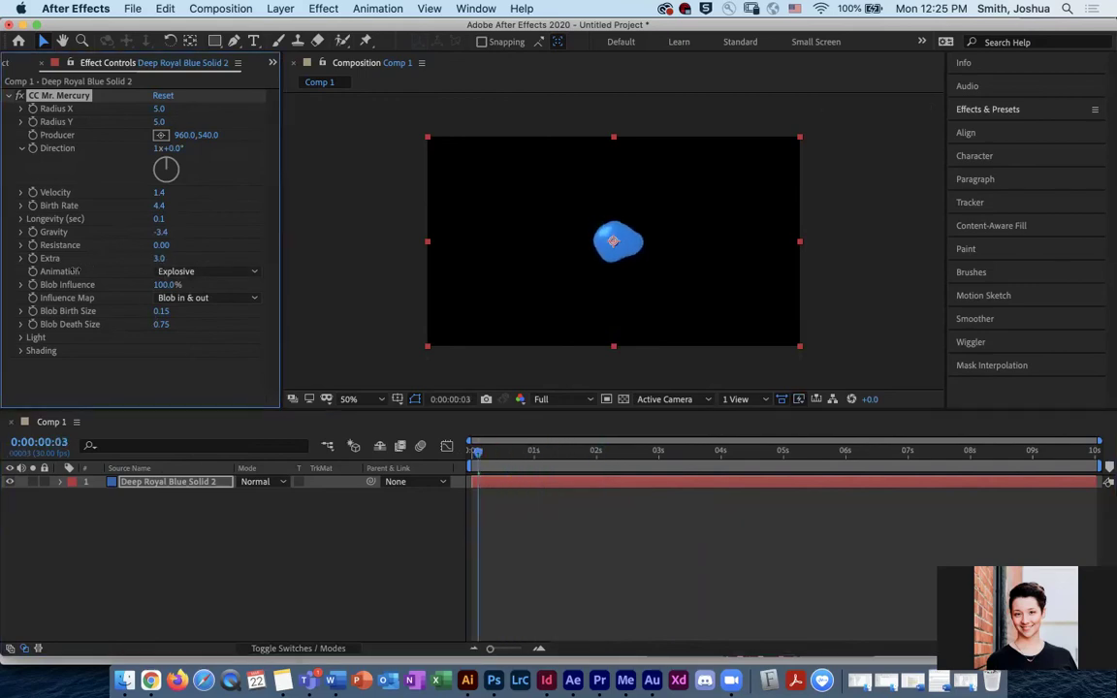
pyautogui.click(183, 271)
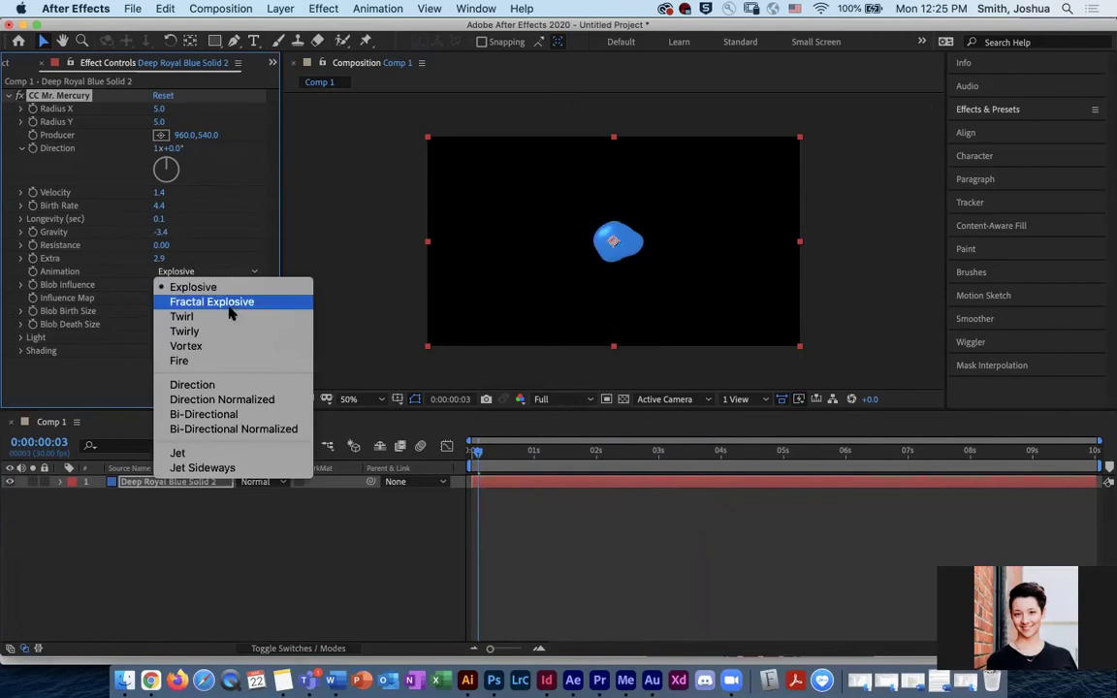
pyautogui.click(276, 317)
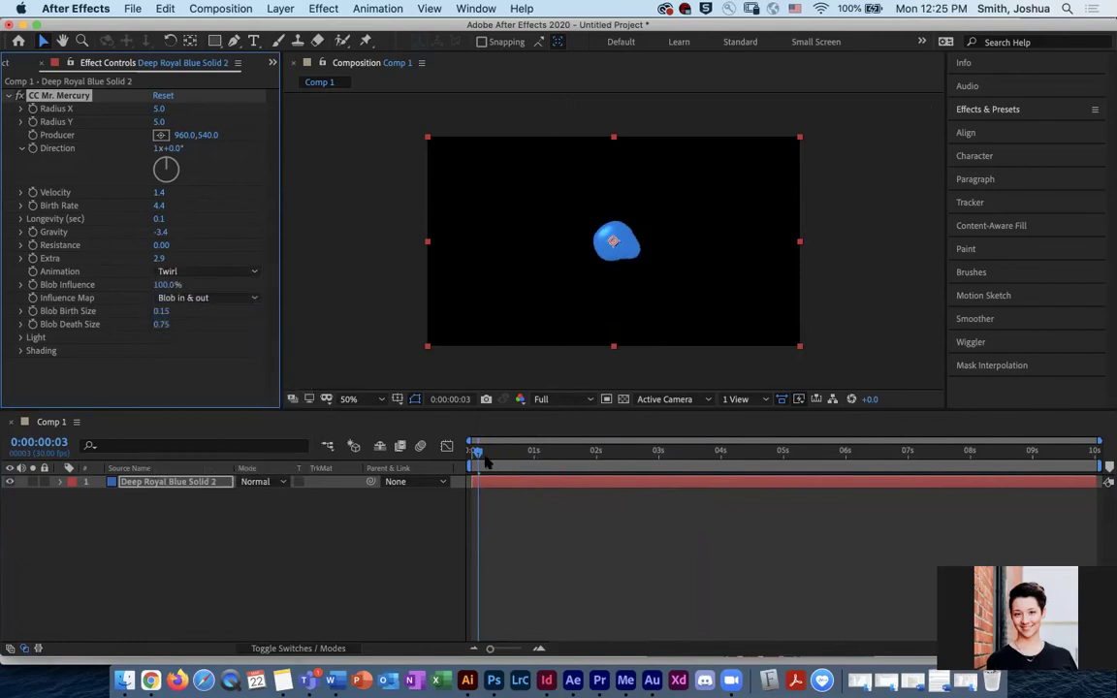
pyautogui.moveTo(482, 454)
pyautogui.mouseDown()
pyautogui.moveTo(496, 455)
pyautogui.moveTo(482, 458)
pyautogui.mouseUp()
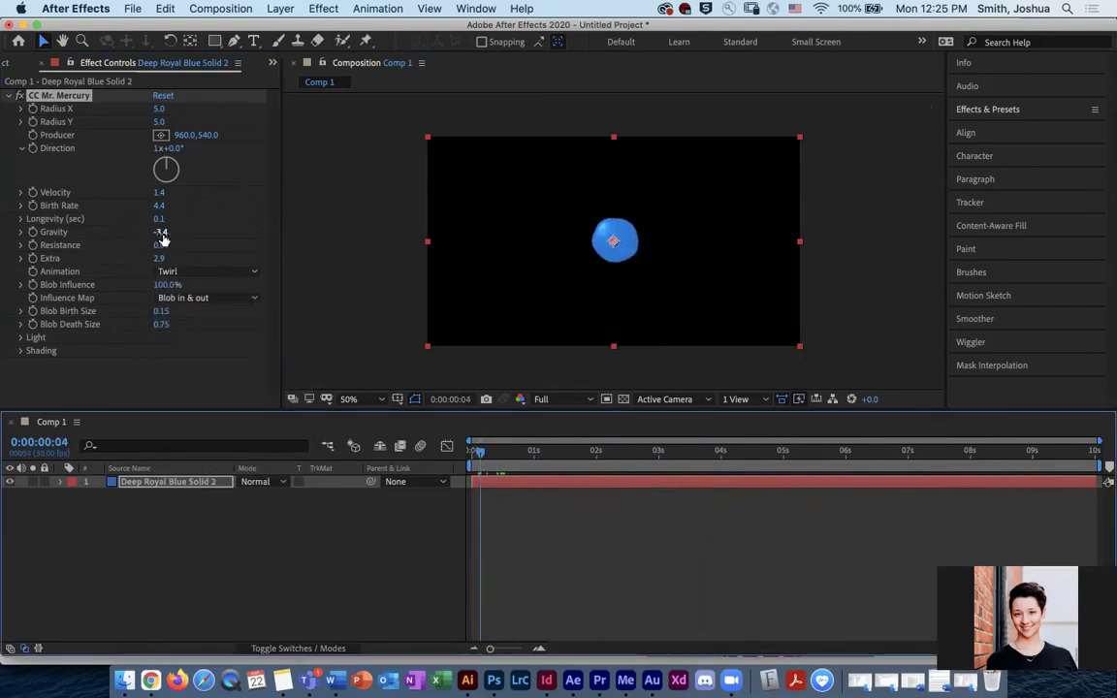
# Step: Set Velocity to 0.9, Birth Rate to 3.8 and Longevity to 1.9 seconds, scrubbing the animation between changes
pyautogui.moveTo(166, 218); pyautogui.dragTo(224, 214)
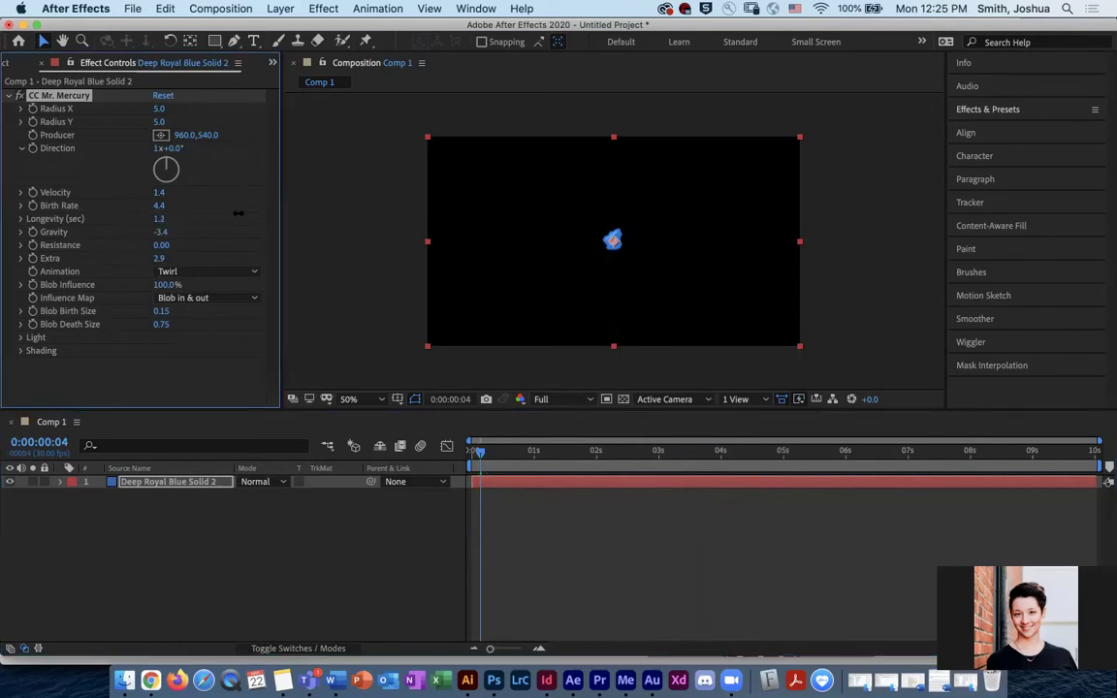
pyautogui.moveTo(480, 454)
pyautogui.mouseDown()
pyautogui.moveTo(537, 454)
pyautogui.moveTo(486, 452)
pyautogui.mouseUp()
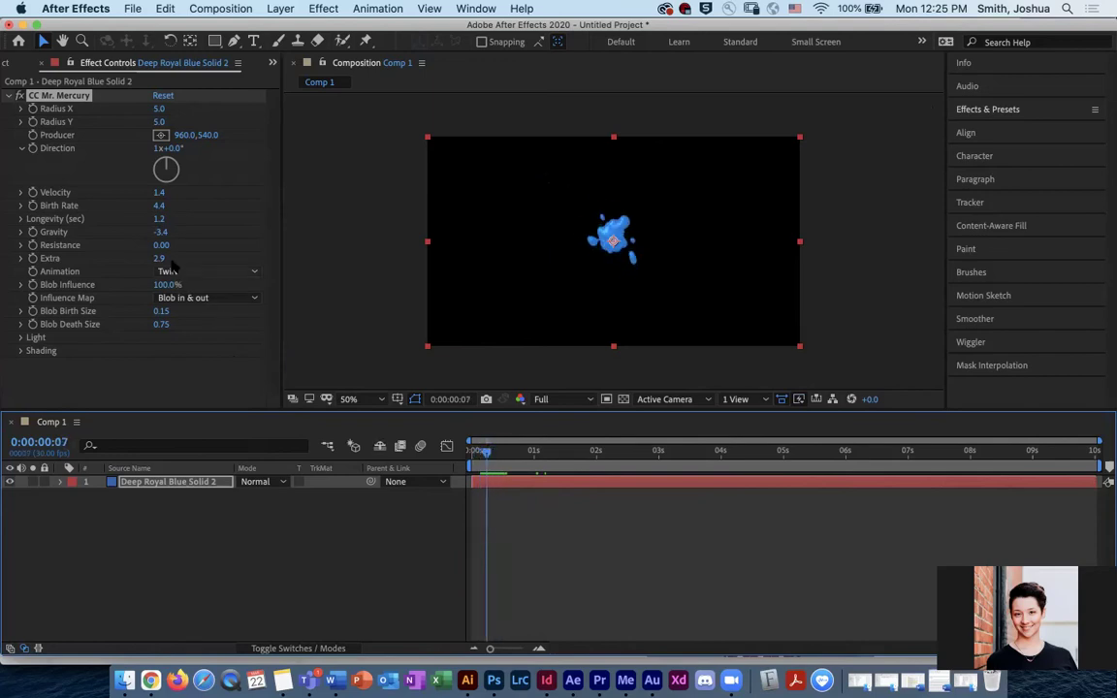
pyautogui.moveTo(160, 208)
pyautogui.mouseDown()
pyautogui.moveTo(119, 207)
pyautogui.moveTo(136, 193)
pyautogui.moveTo(126, 193)
pyautogui.moveTo(161, 227)
pyautogui.mouseUp()
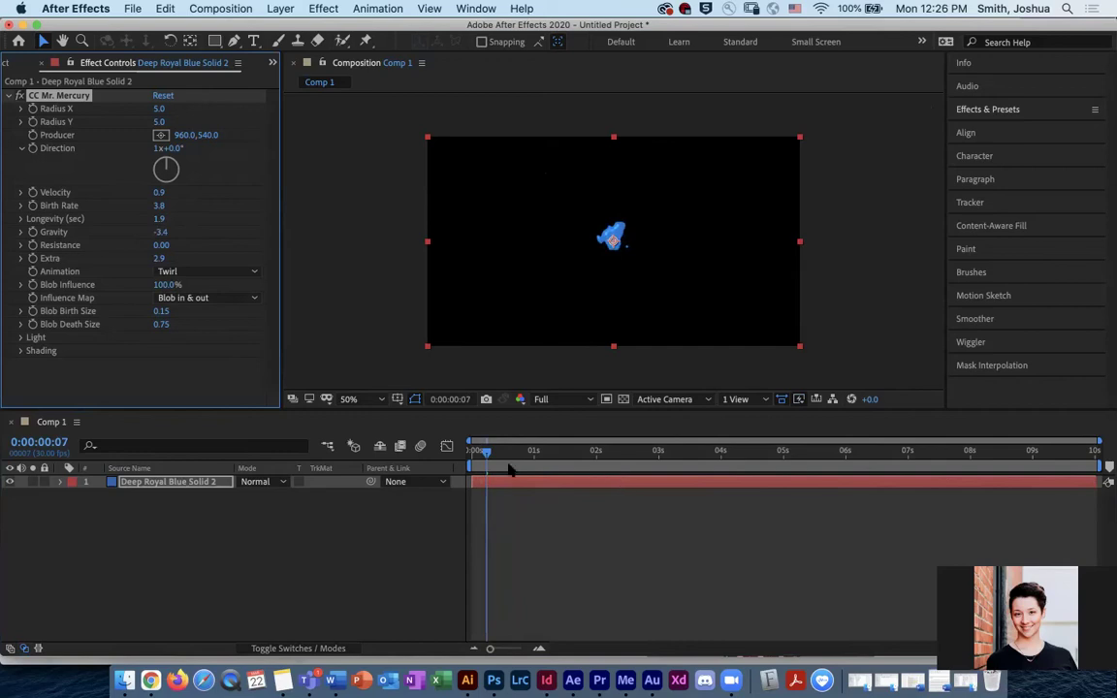
pyautogui.moveTo(496, 454)
pyautogui.mouseDown()
pyautogui.moveTo(536, 453)
pyautogui.moveTo(490, 454)
pyautogui.mouseUp()
# Step: Try the Vortex and Fire animation types, scrubbing the playhead after each
pyautogui.click(184, 272)
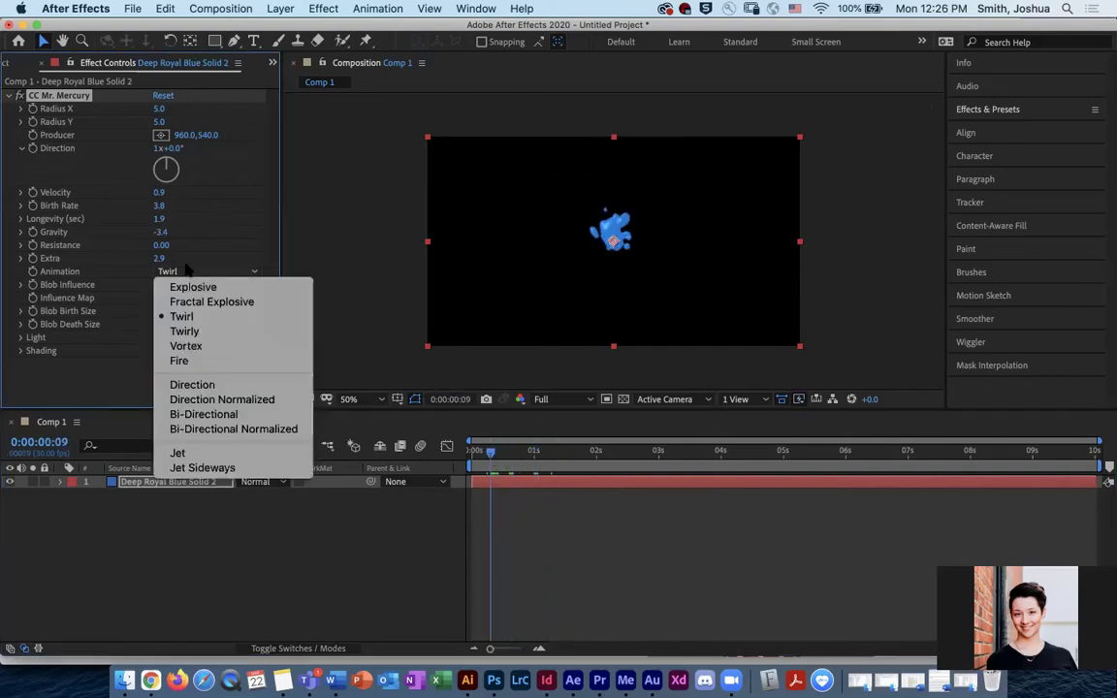
pyautogui.click(187, 347)
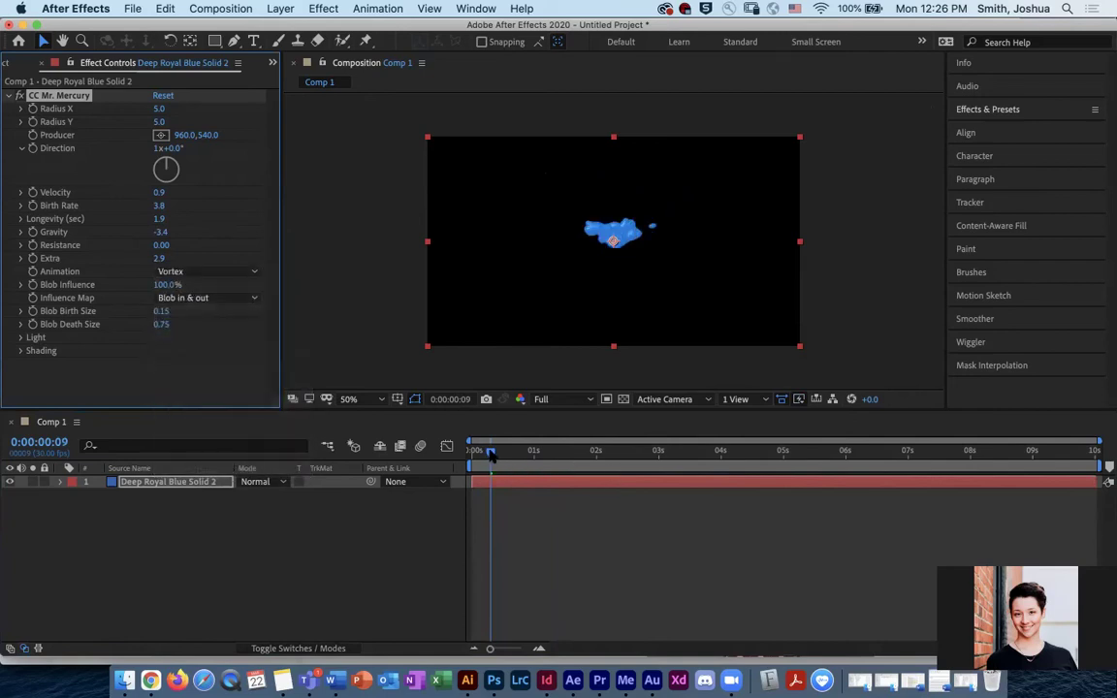
pyautogui.moveTo(492, 456)
pyautogui.mouseDown()
pyautogui.moveTo(626, 468)
pyautogui.moveTo(497, 458)
pyautogui.mouseUp()
pyautogui.click(196, 273)
pyautogui.click(233, 369)
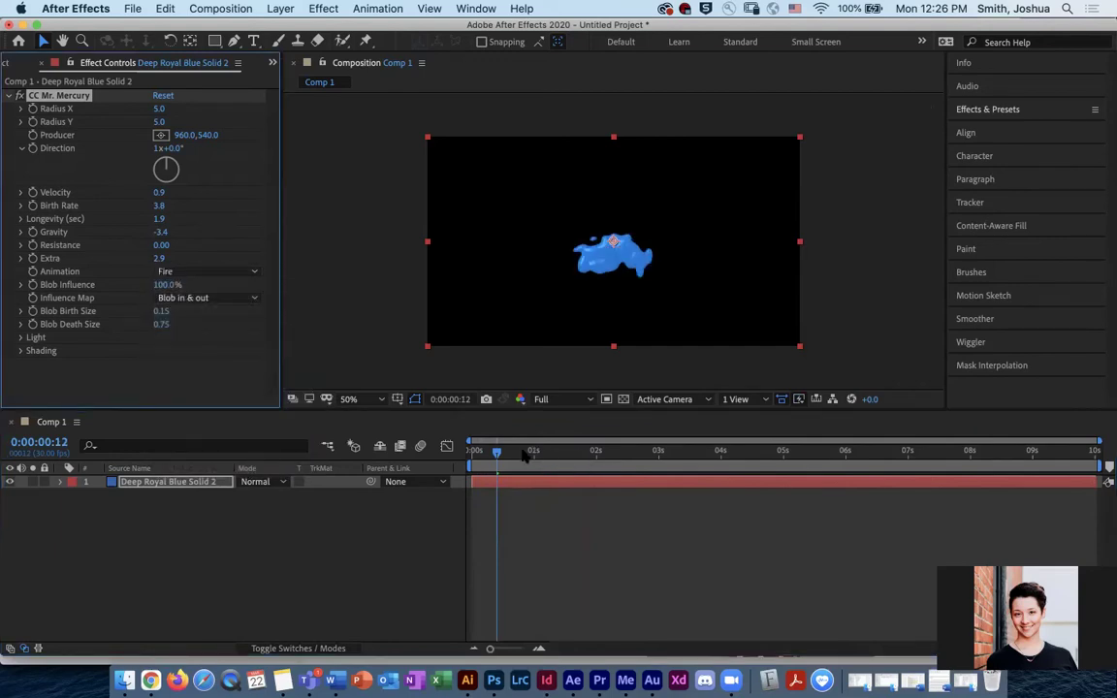
pyautogui.moveTo(496, 454)
pyautogui.mouseDown()
pyautogui.moveTo(557, 463)
pyautogui.moveTo(501, 456)
pyautogui.mouseUp()
# Step: Set Gravity to 2.0, Birth Rate to 3.5 and Longevity to 0.9 seconds, scrubbing the animation between changes
pyautogui.moveTo(163, 236); pyautogui.dragTo(321, 237)
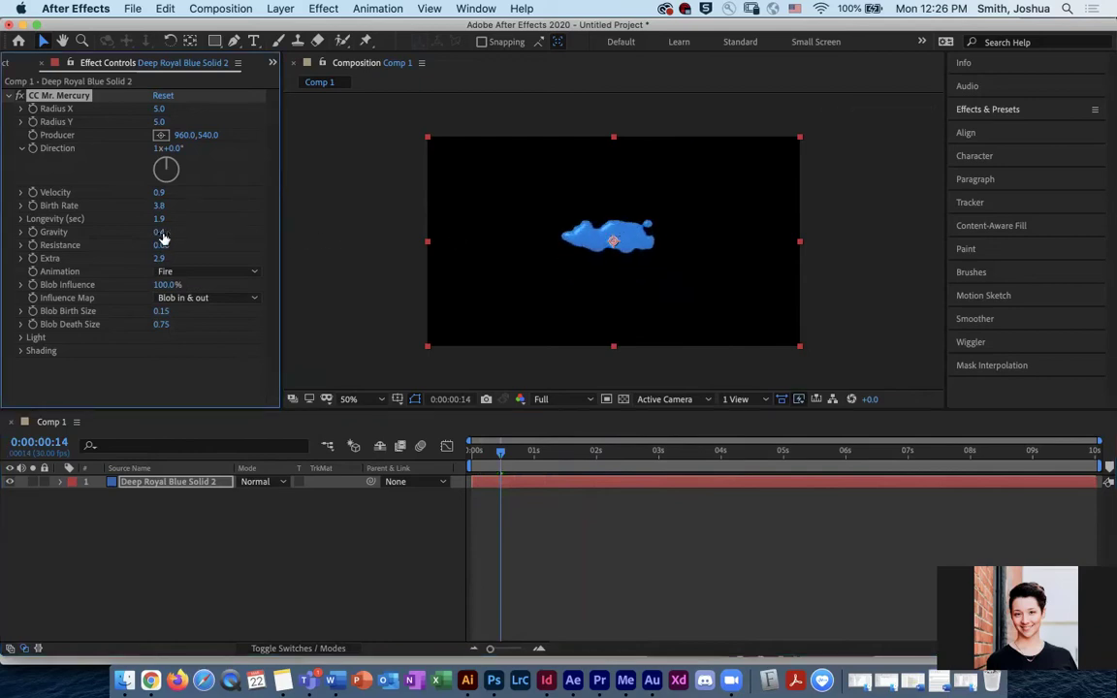
pyautogui.moveTo(501, 453)
pyautogui.mouseDown()
pyautogui.moveTo(579, 457)
pyautogui.moveTo(521, 454)
pyautogui.mouseUp()
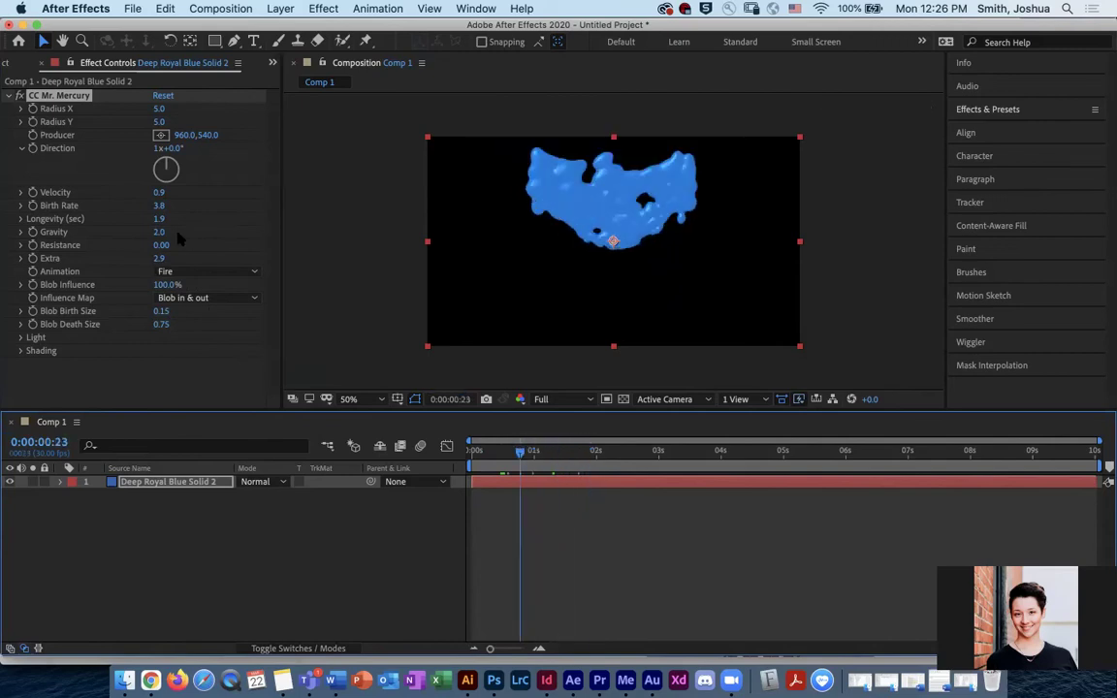
pyautogui.moveTo(161, 209); pyautogui.dragTo(141, 224)
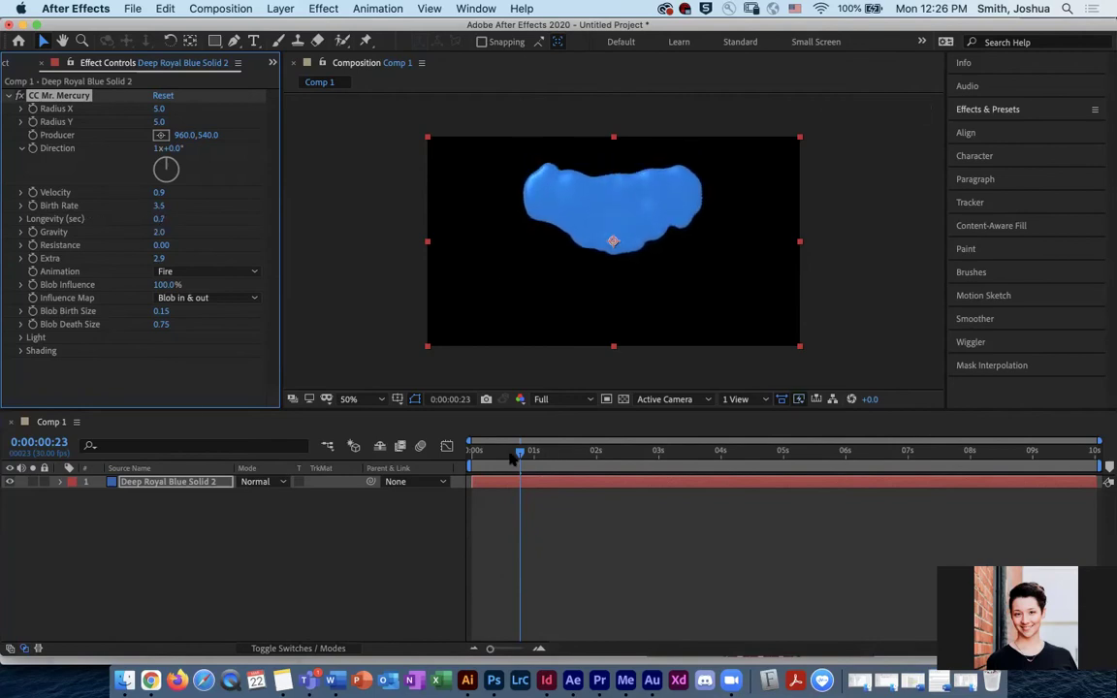
pyautogui.moveTo(520, 452); pyautogui.dragTo(619, 456)
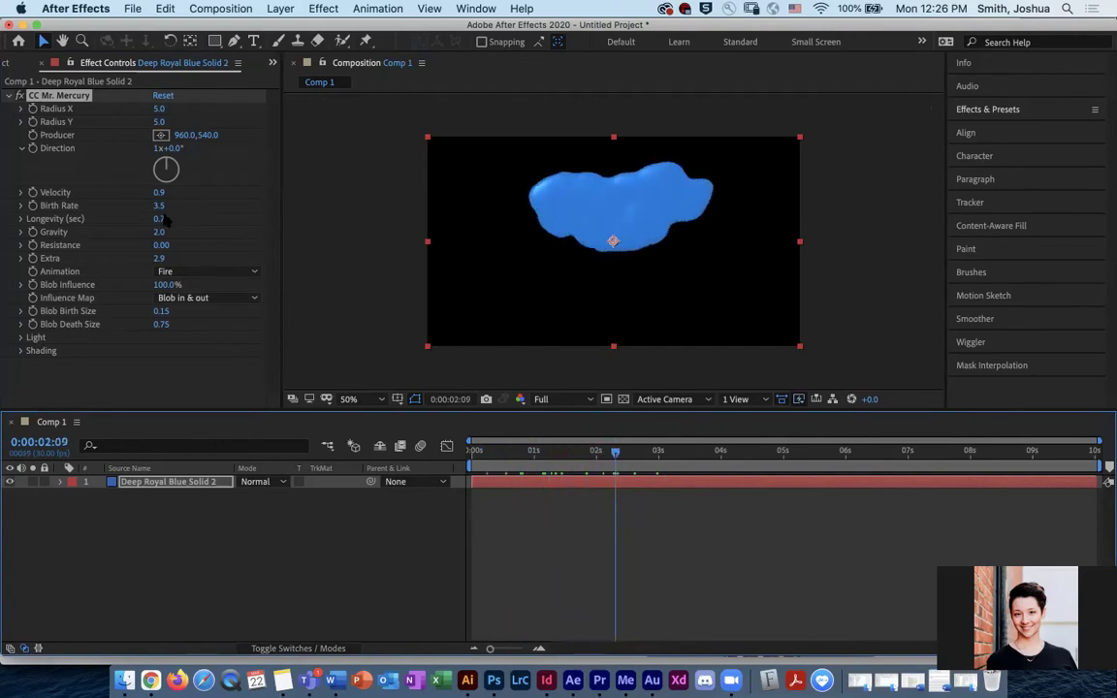
pyautogui.moveTo(160, 223); pyautogui.dragTo(192, 217)
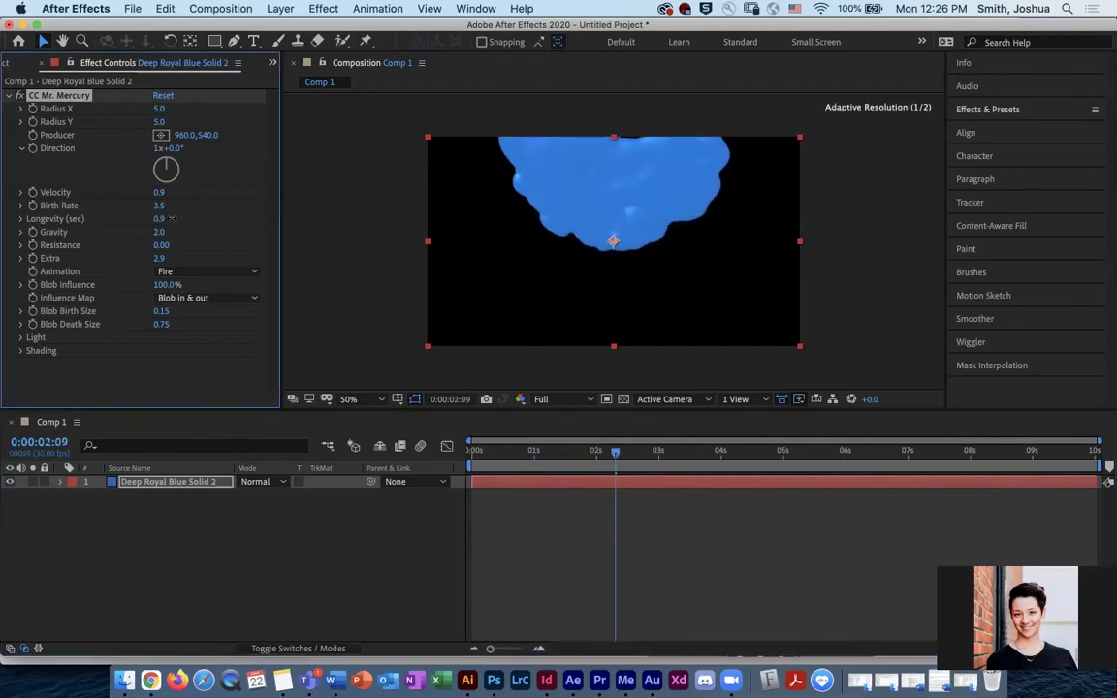
# Step: Try moving the solid layer lower in the composition frame, and undo the move
pyautogui.moveTo(613, 242); pyautogui.dragTo(595, 341)
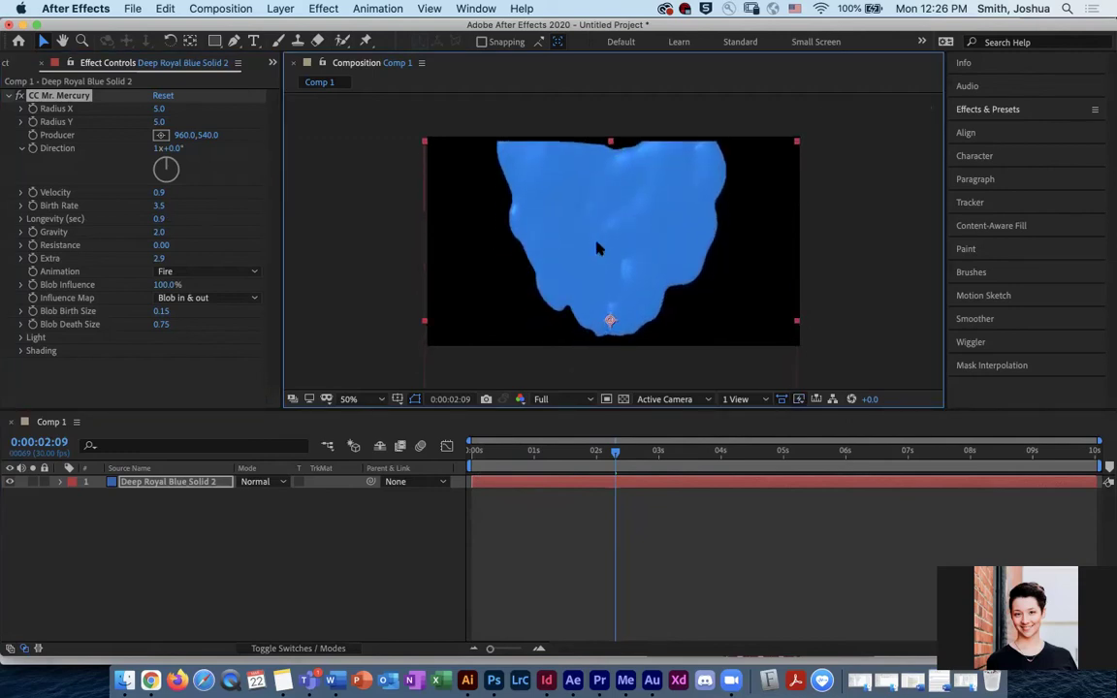
pyautogui.press('super+z')
pyautogui.press('super+z')
# Step: Try a Resistance of -1.20, scrub the animation, and set Resistance to 0.25
pyautogui.moveTo(616, 454); pyautogui.dragTo(592, 453)
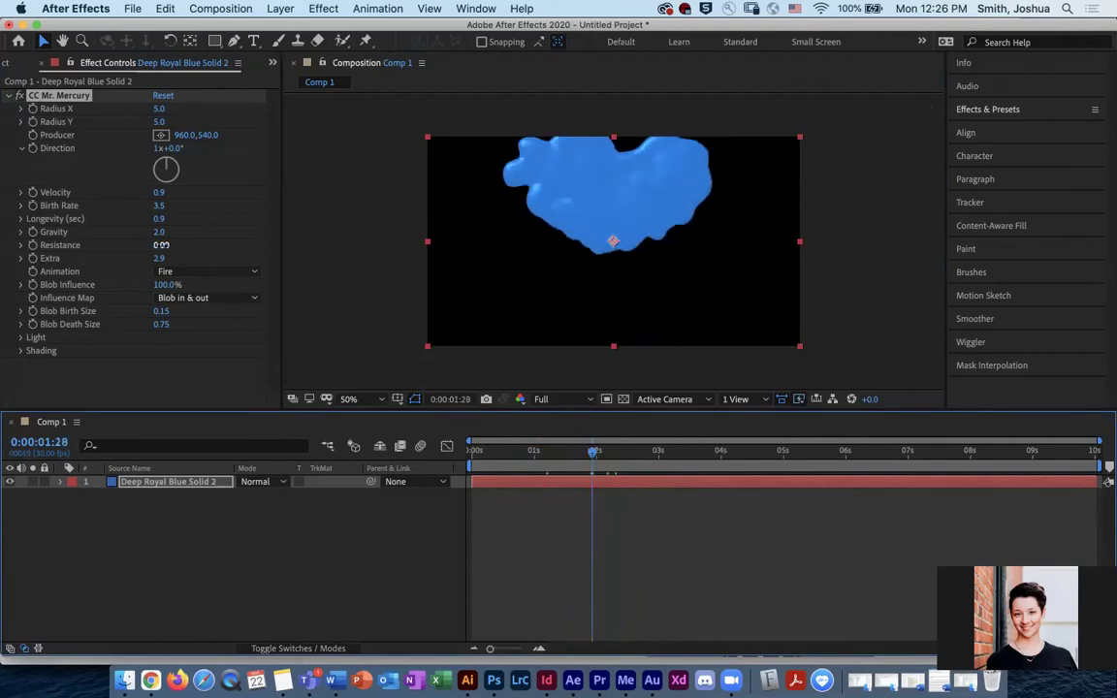
pyautogui.moveTo(155, 246)
pyautogui.mouseDown()
pyautogui.moveTo(110, 245)
pyautogui.moveTo(139, 245)
pyautogui.mouseUp()
pyautogui.moveTo(570, 458); pyautogui.dragTo(533, 436)
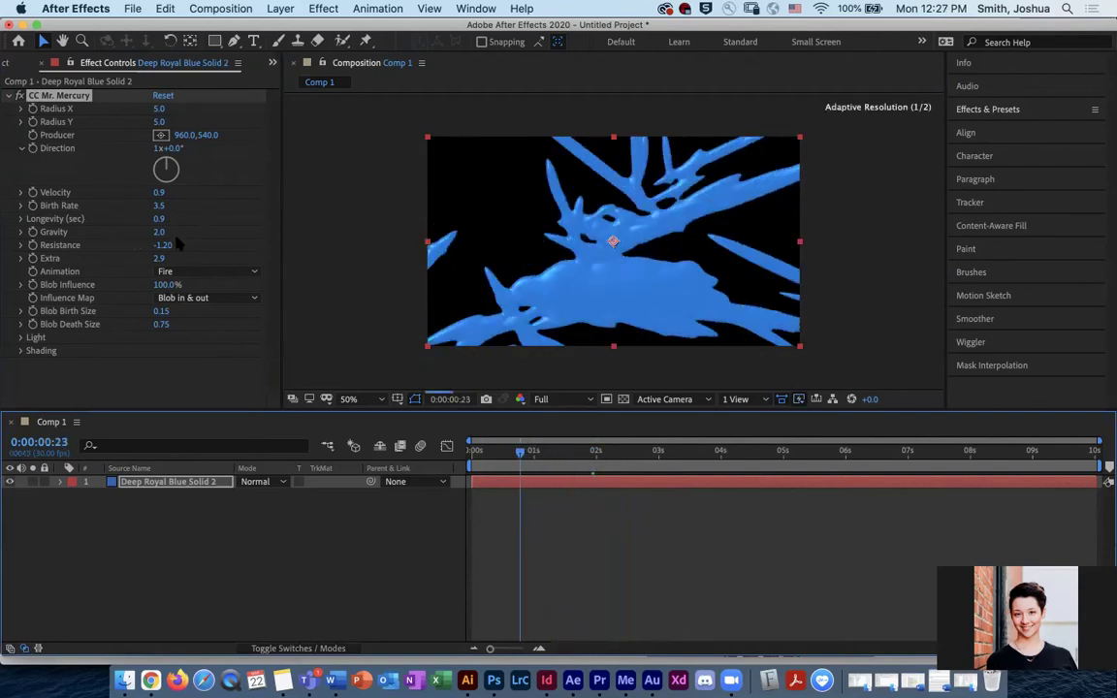
pyautogui.moveTo(167, 253); pyautogui.dragTo(217, 246)
# Step: Switch Animation to Jet and lower Blob Influence to 16%, scrubbing the animation after each change
pyautogui.click(209, 272)
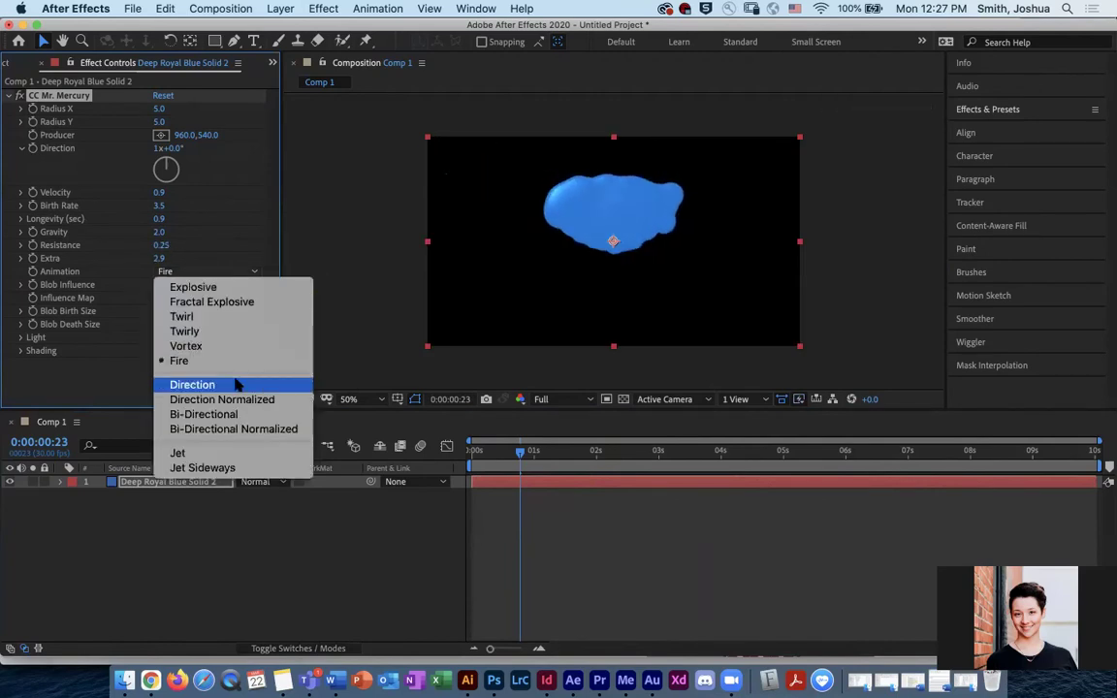
pyautogui.click(194, 453)
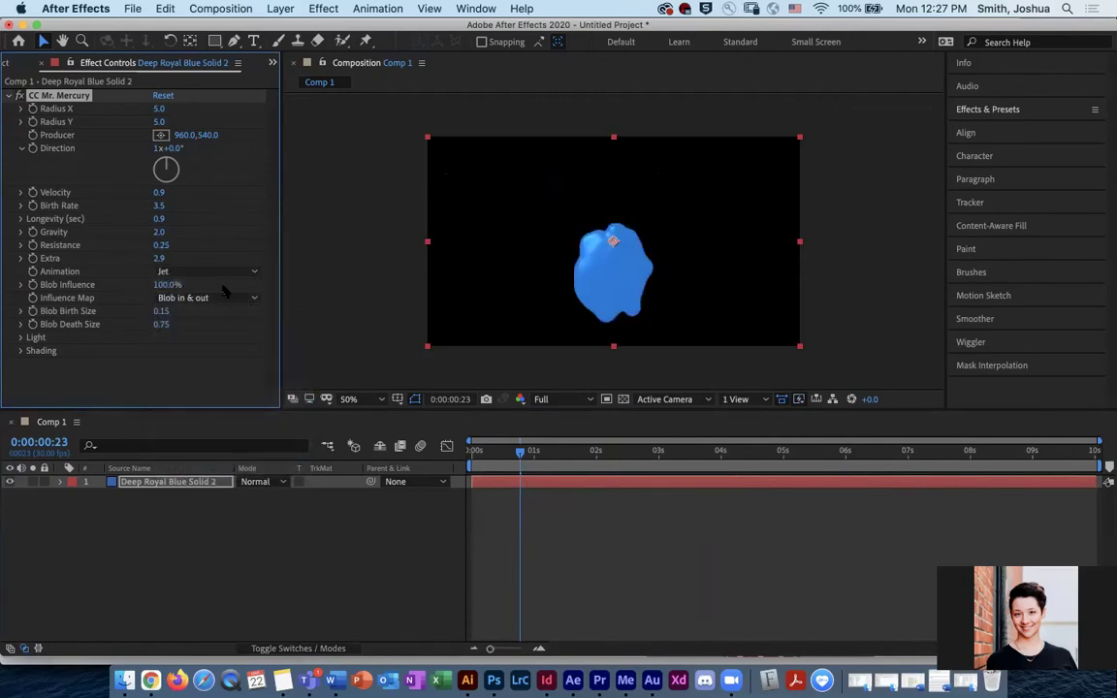
pyautogui.moveTo(521, 453)
pyautogui.mouseDown()
pyautogui.moveTo(621, 453)
pyautogui.moveTo(518, 456)
pyautogui.mouseUp()
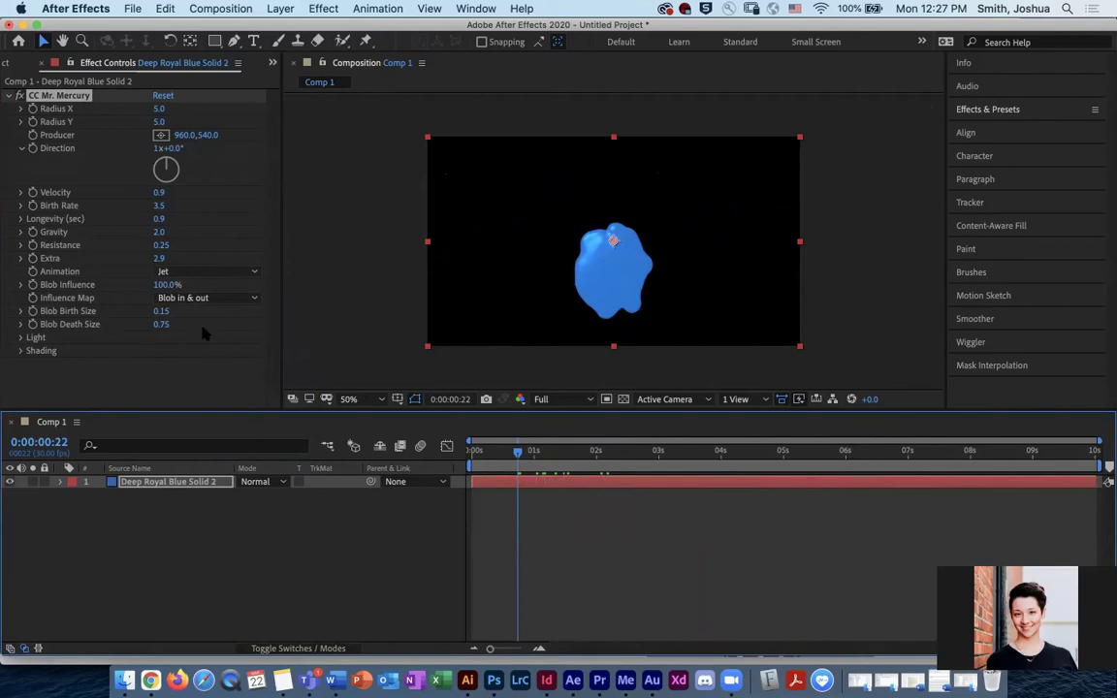
pyautogui.moveTo(163, 286); pyautogui.dragTo(97, 291)
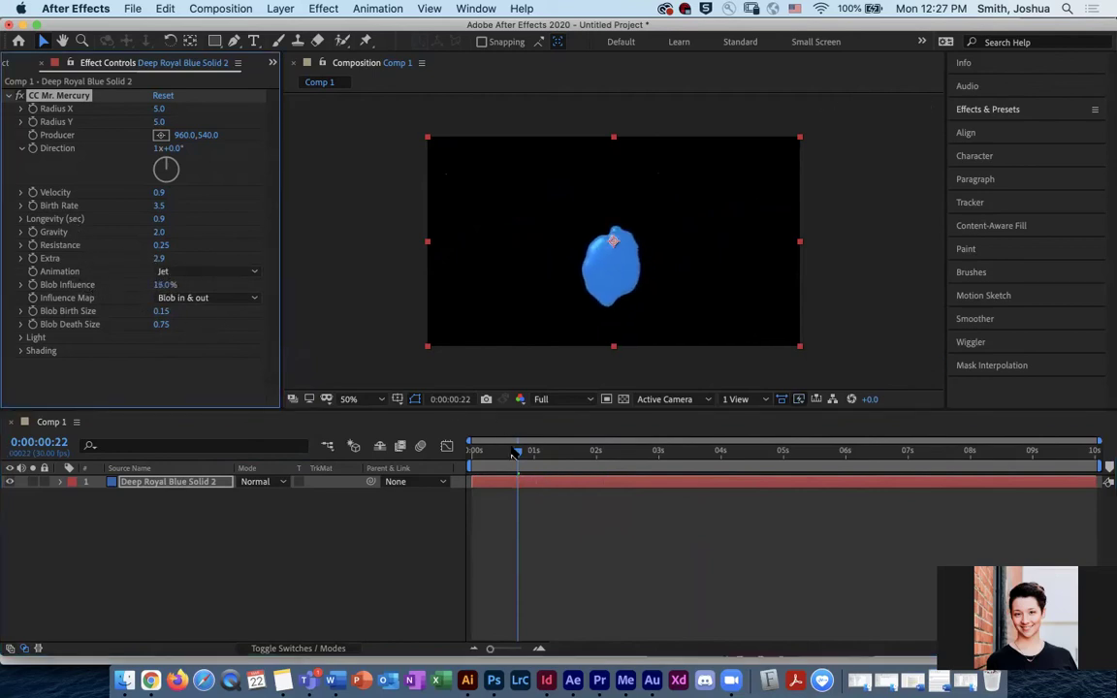
pyautogui.moveTo(517, 453); pyautogui.dragTo(562, 437)
# Step: Try the Blob out influence map and scrub the animation
pyautogui.click(200, 296)
pyautogui.click(205, 299)
pyautogui.click(209, 317)
pyautogui.moveTo(561, 448); pyautogui.dragTo(524, 451)
# Step: Set Influence Map to Blob out sharp and Blob Birth Size to 1.77, scrubbing the animation after each change
pyautogui.click(207, 297)
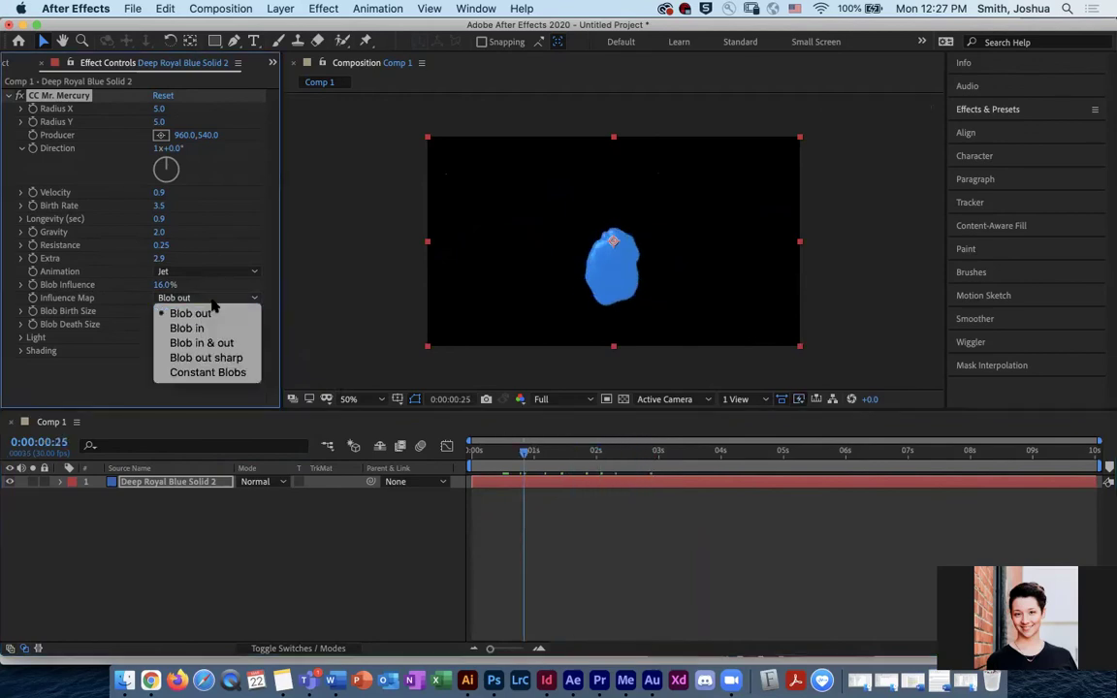
pyautogui.click(217, 360)
pyautogui.moveTo(526, 453); pyautogui.dragTo(483, 449)
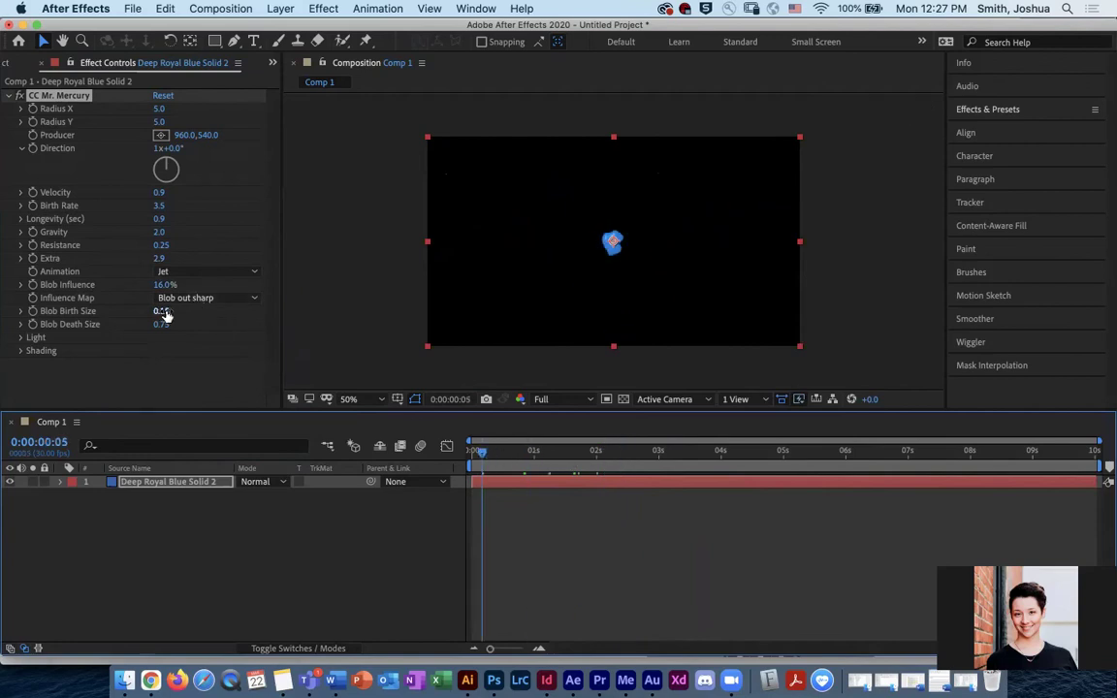
pyautogui.moveTo(165, 315); pyautogui.dragTo(287, 311)
pyautogui.moveTo(492, 454); pyautogui.dragTo(610, 450)
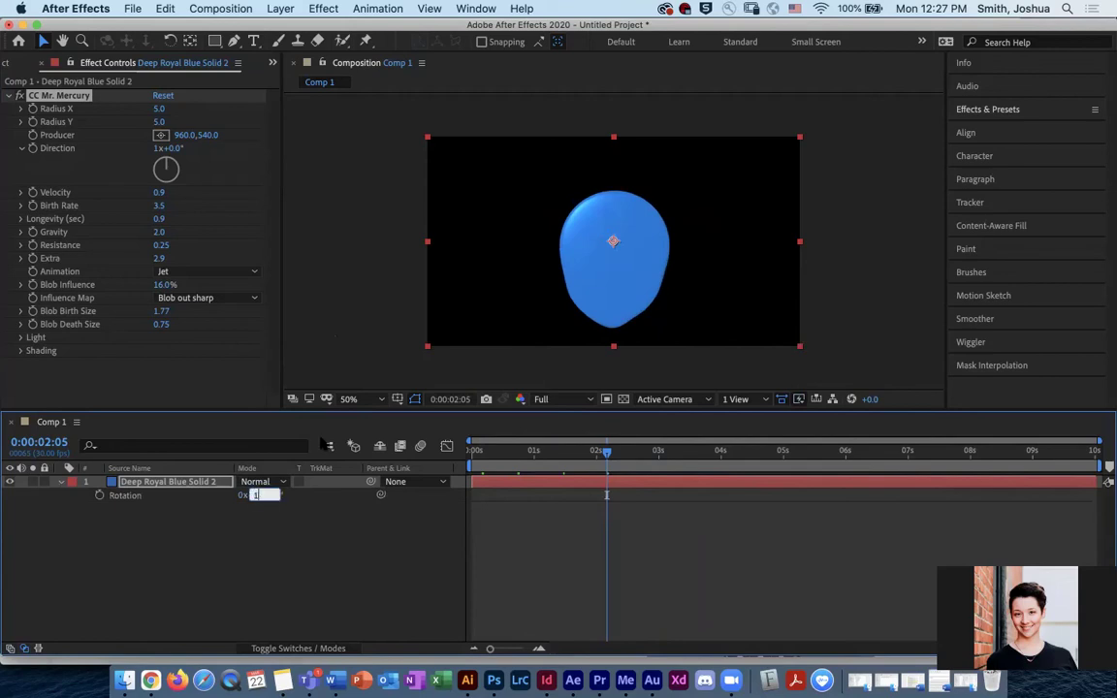
# Step: Rotate the solid layer to 180° and preview the animation
pyautogui.press('Return')
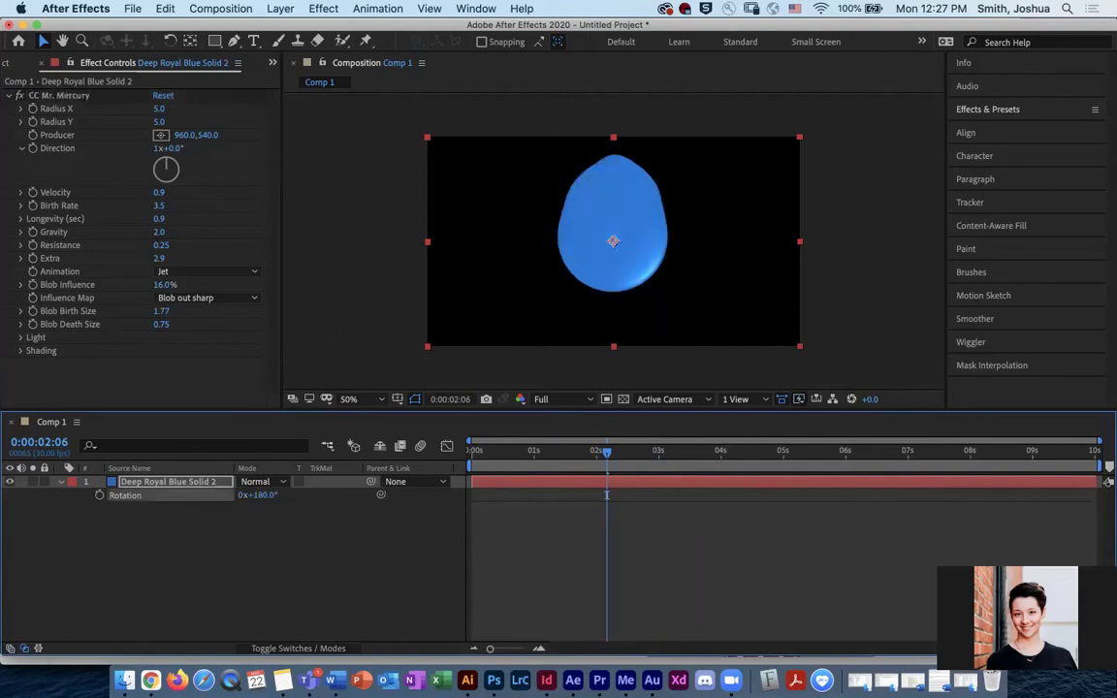
pyautogui.press('space')
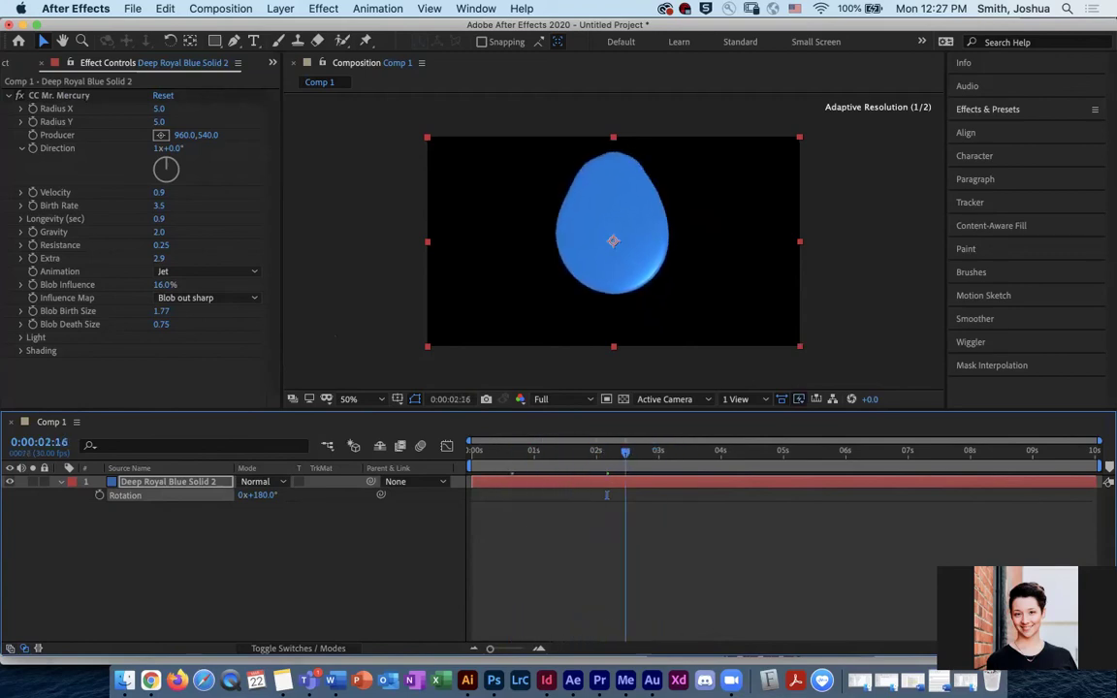
pyautogui.press('space')
pyautogui.moveTo(607, 496); pyautogui.dragTo(567, 496)
pyautogui.click(567, 496)
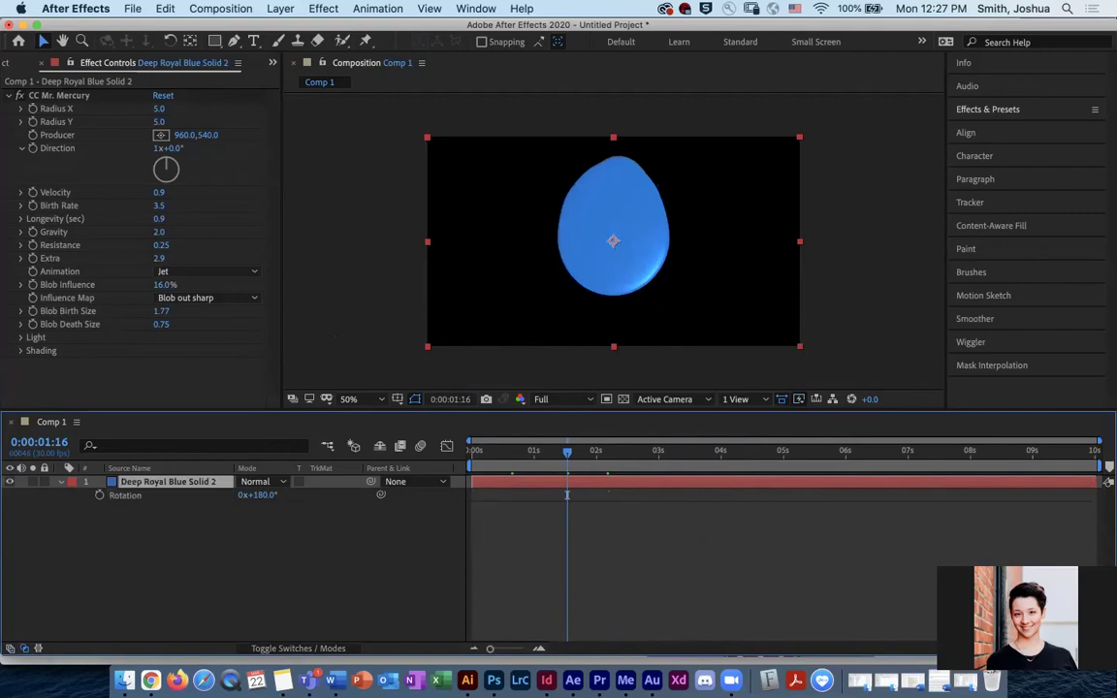
# Step: Collapse the solid layer's Rotation property in the timeline and scrub the playhead to 0:00:01:26
pyautogui.doubleClick(168, 482)
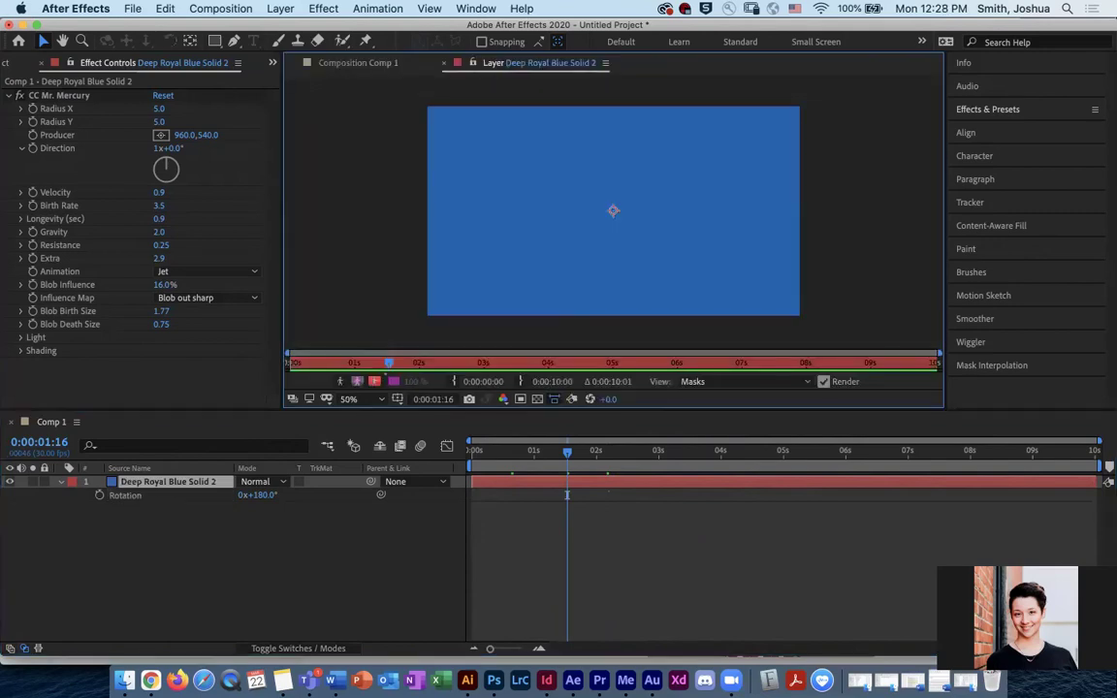
pyautogui.press('super+w')
pyautogui.click(168, 482)
pyautogui.press('r')
pyautogui.moveTo(588, 453)
pyautogui.mouseDown()
pyautogui.moveTo(659, 452)
pyautogui.moveTo(588, 453)
pyautogui.mouseUp()
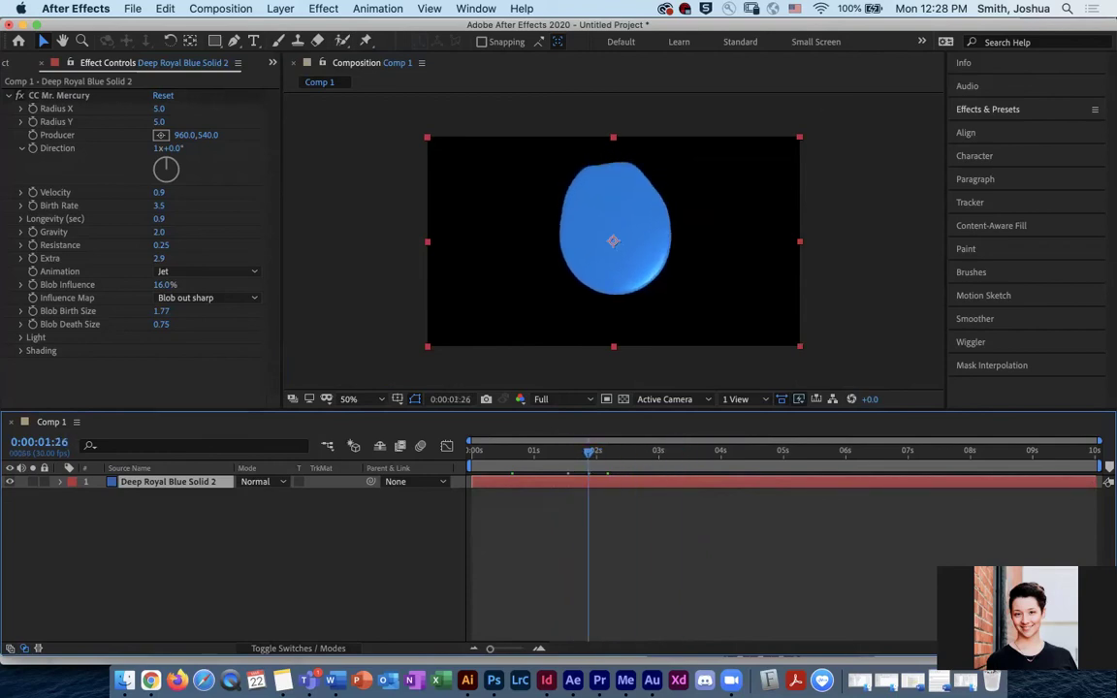
# Step: Try a Blob Death Size of 2.95, set it to 0.98 and Blob Birth Size to 1.97, and scrub the animation
pyautogui.moveTo(161, 325); pyautogui.dragTo(333, 325)
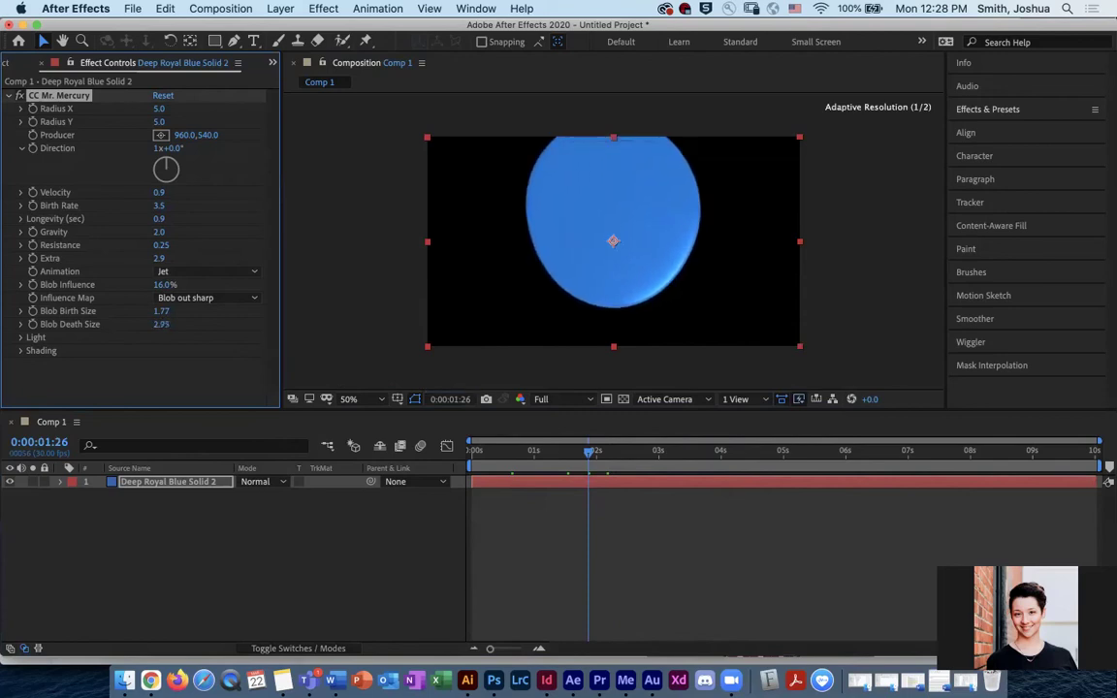
pyautogui.moveTo(587, 453)
pyautogui.mouseDown()
pyautogui.moveTo(496, 453)
pyautogui.moveTo(813, 450)
pyautogui.moveTo(485, 450)
pyautogui.moveTo(662, 451)
pyautogui.moveTo(580, 451)
pyautogui.mouseUp()
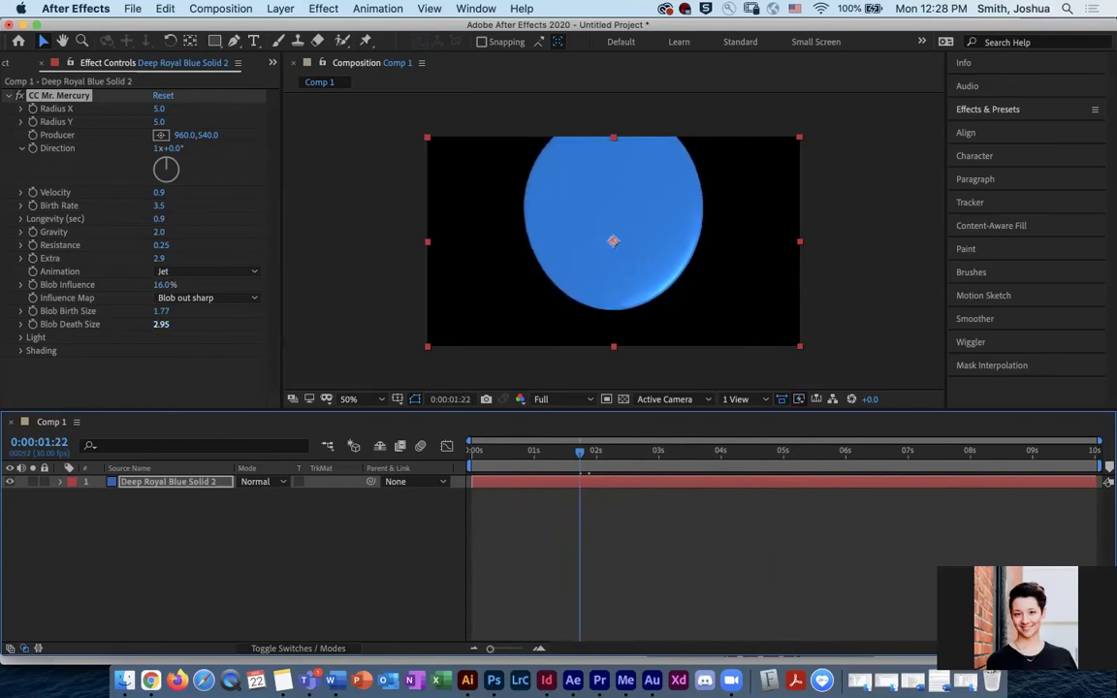
pyautogui.moveTo(161, 325); pyautogui.dragTo(9, 325)
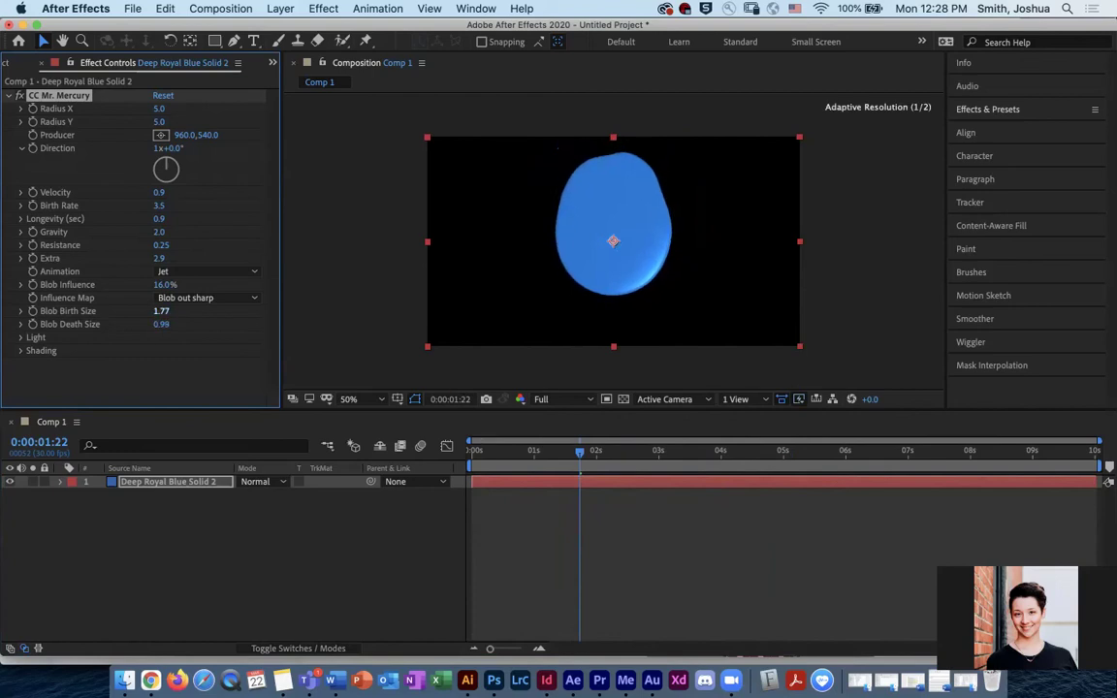
pyautogui.moveTo(161, 311); pyautogui.dragTo(176, 311)
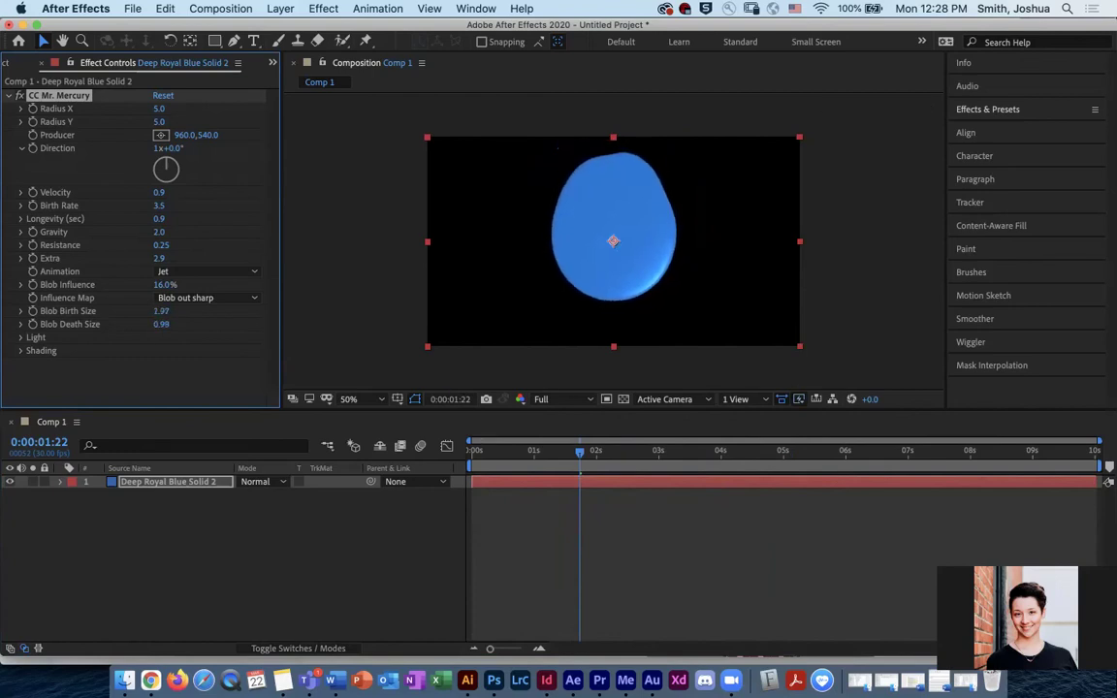
pyautogui.moveTo(580, 452); pyautogui.dragTo(630, 452)
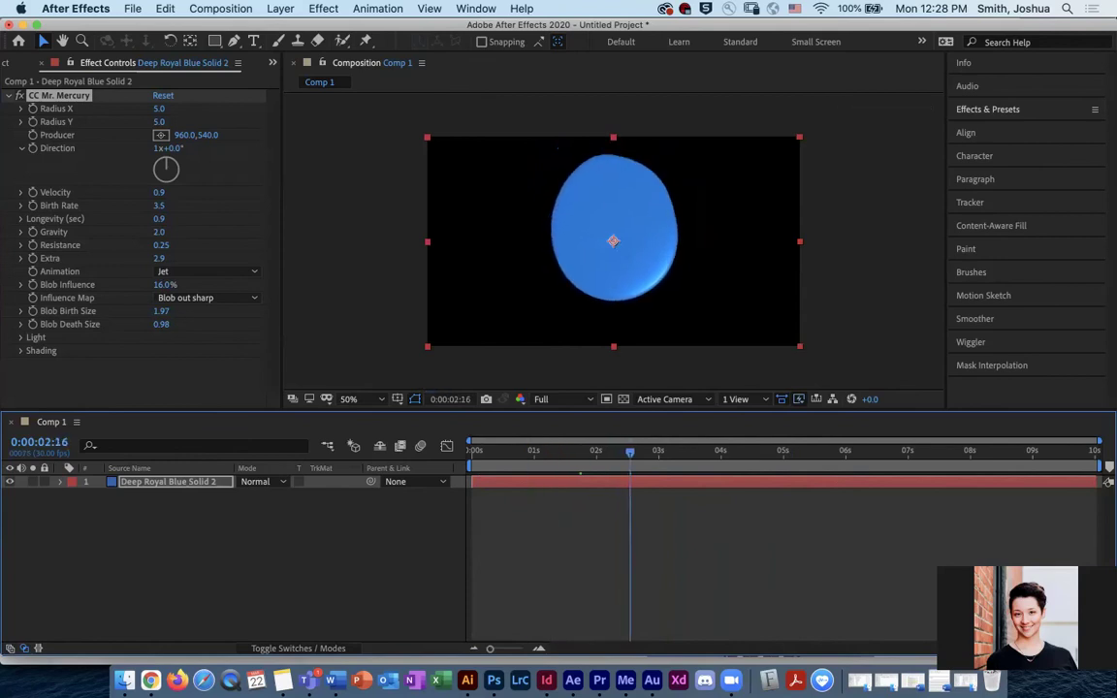
# Step: Expand the CC Mr. Mercury light settings, try a Light Intensity of 488 while scrubbing the animation, and lower it to 396
pyautogui.click(20, 338)
pyautogui.click(21, 338)
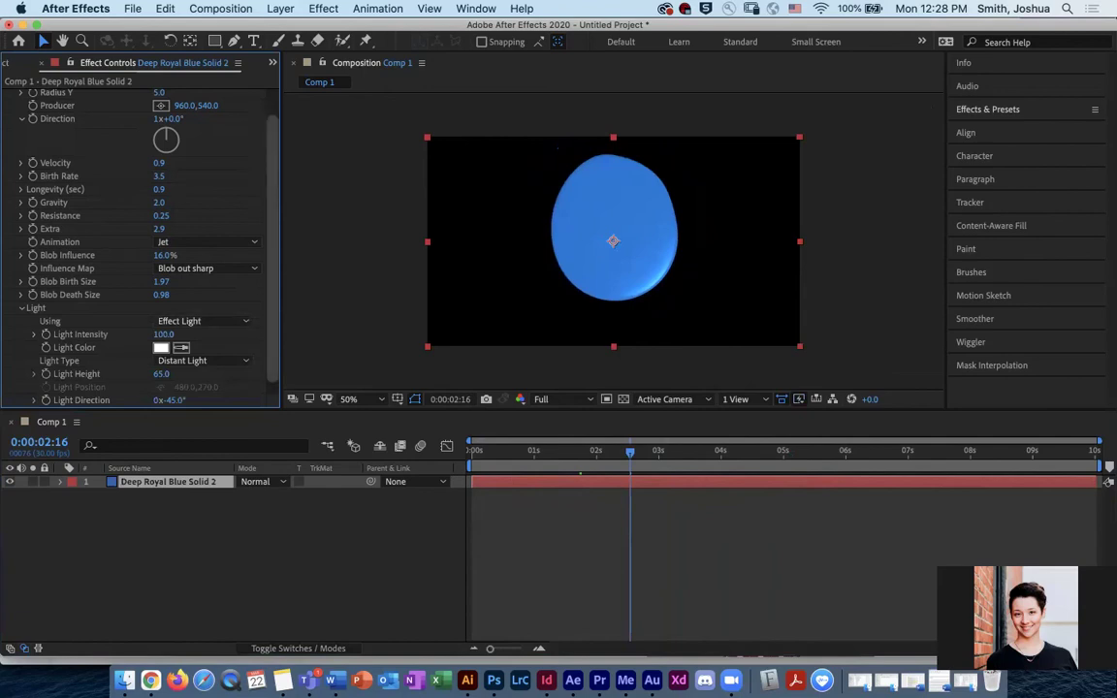
pyautogui.scroll(-1, 136, 242)
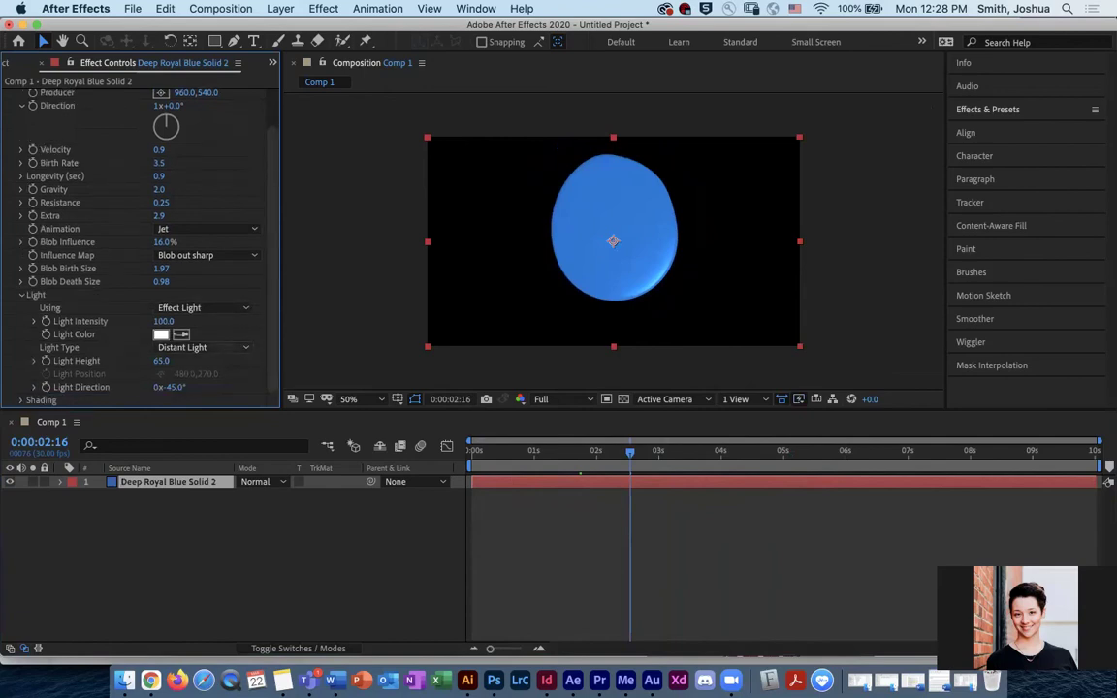
pyautogui.click(234, 309)
pyautogui.click(235, 305)
pyautogui.moveTo(166, 325); pyautogui.dragTo(474, 308)
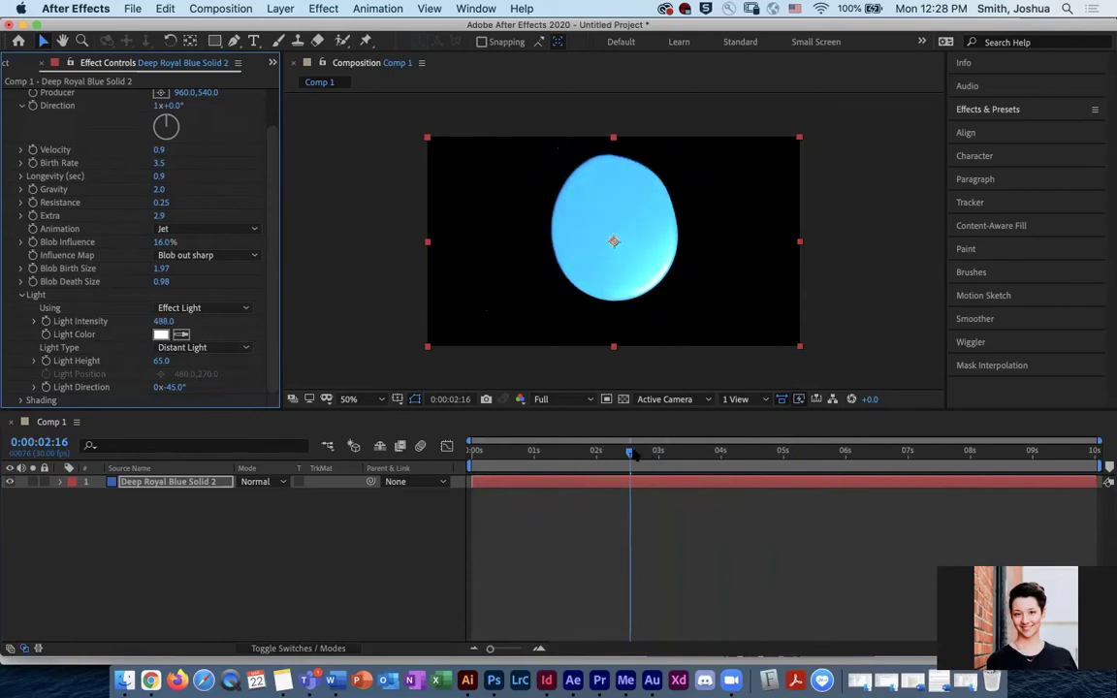
pyautogui.moveTo(595, 452); pyautogui.dragTo(634, 454)
pyautogui.moveTo(161, 321); pyautogui.dragTo(116, 327)
# Step: Set the Light Color to red (F90F0F) and scrub the animation to 0:00:02:24
pyautogui.click(161, 335)
pyautogui.click(514, 342)
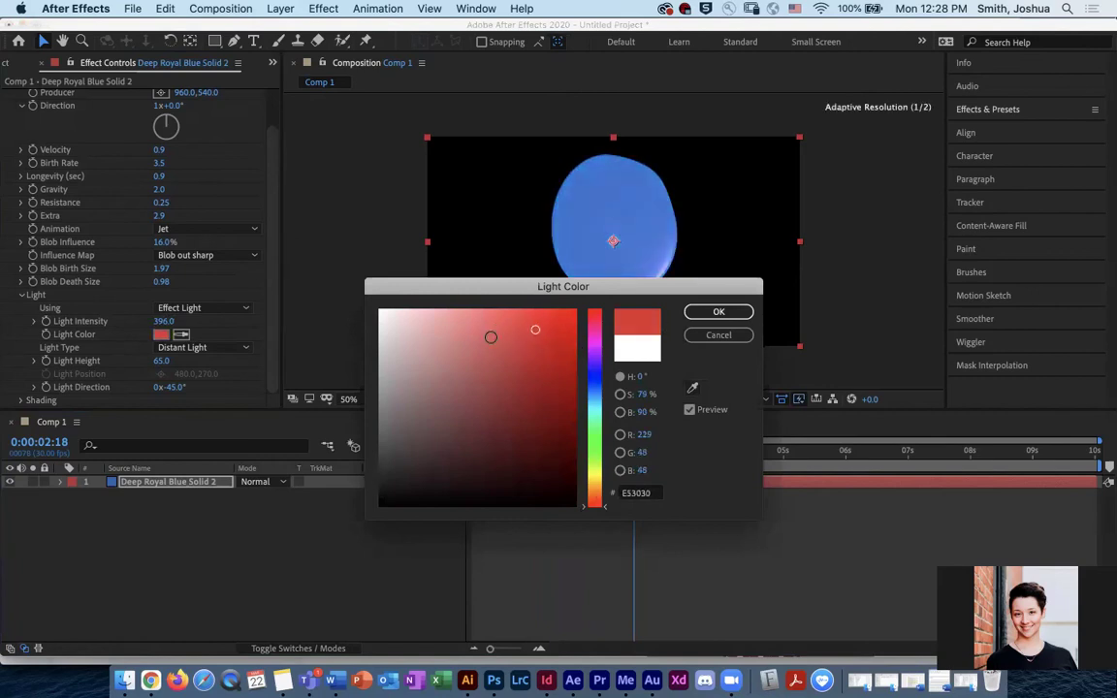
pyautogui.click(697, 316)
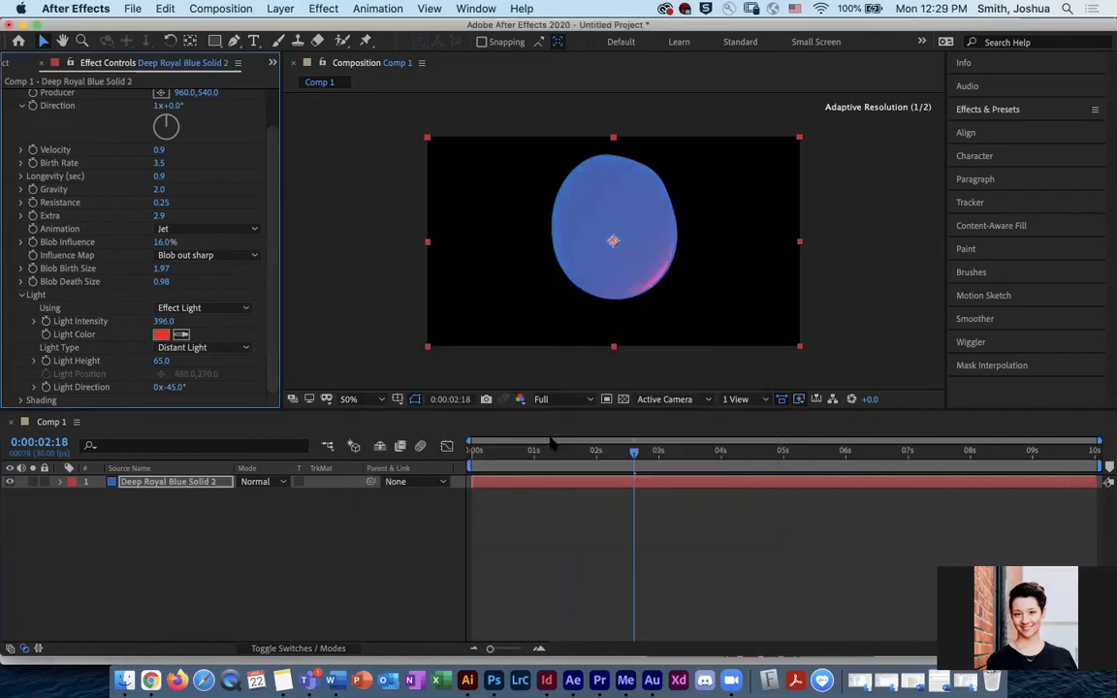
pyautogui.moveTo(582, 450); pyautogui.dragTo(647, 450)
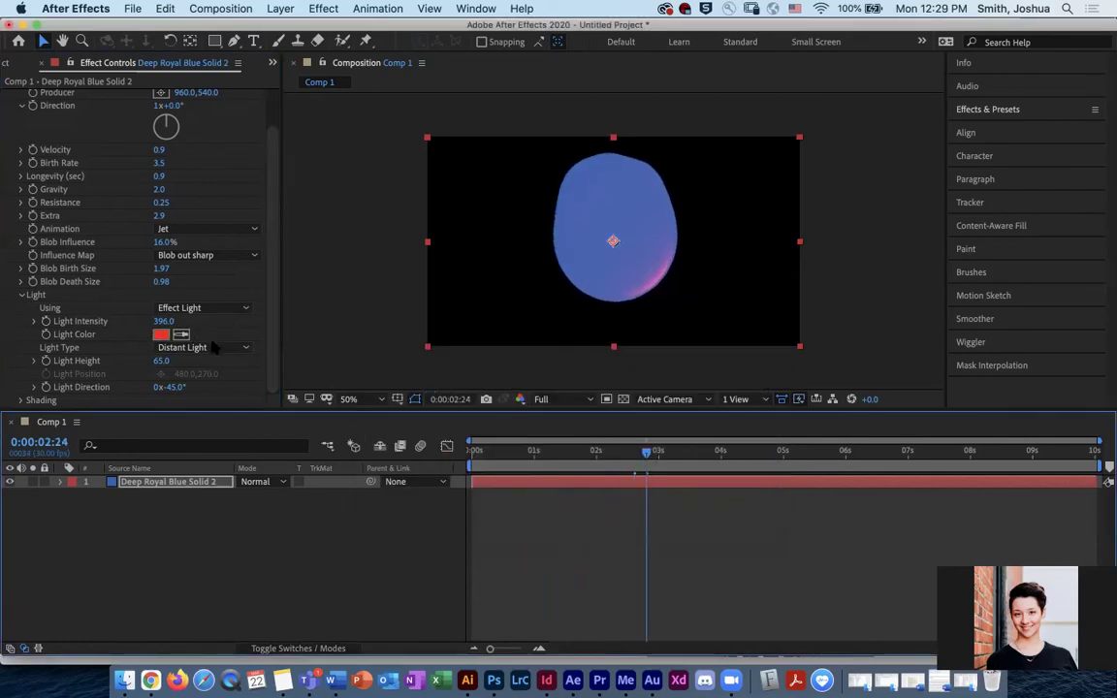
# Step: Change the Light Type to Point Light, move the light to the blob's upper left at about 1746, 810, and set Light Height to 100
pyautogui.click(212, 349)
pyautogui.click(184, 379)
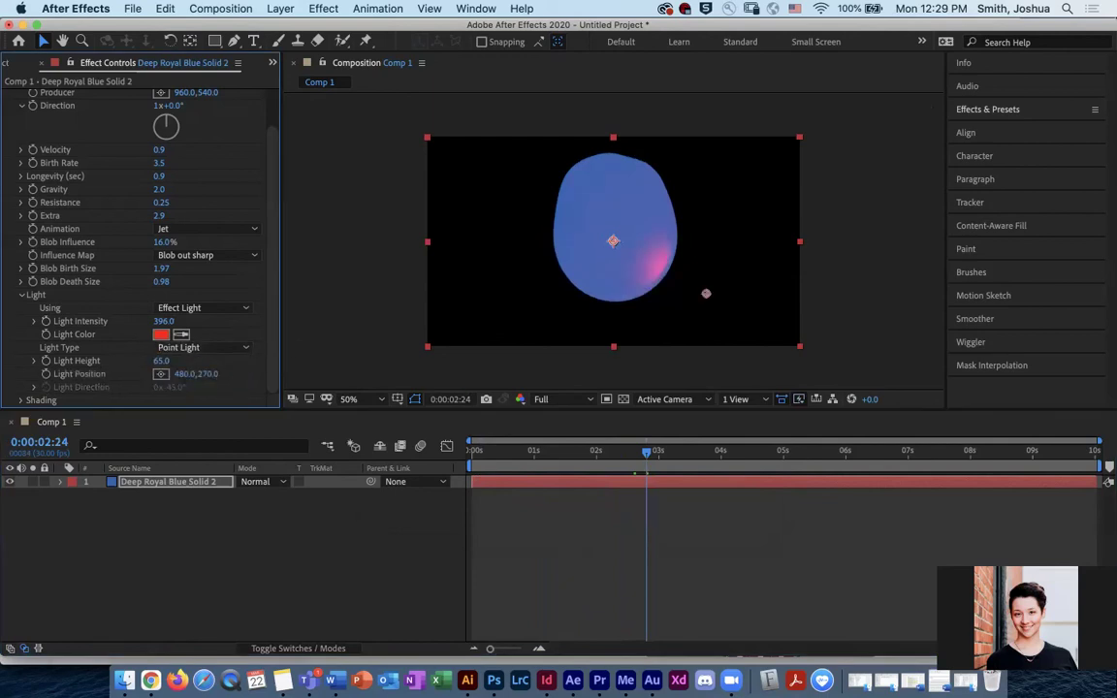
pyautogui.moveTo(707, 292); pyautogui.dragTo(546, 287)
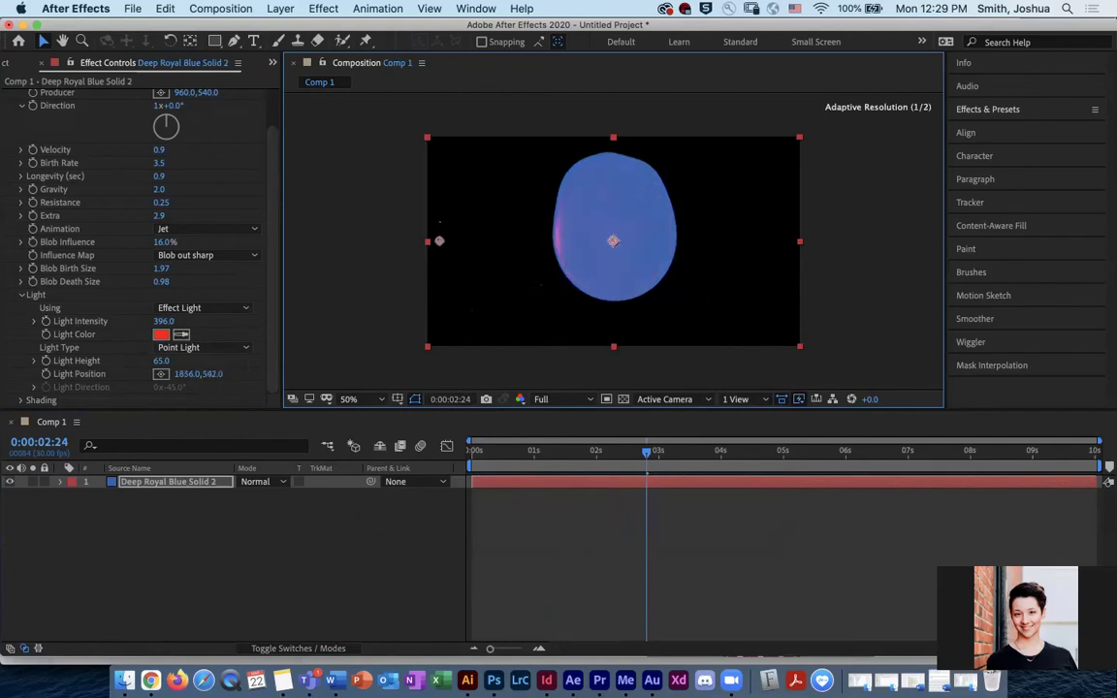
pyautogui.moveTo(454, 184); pyautogui.dragTo(460, 189)
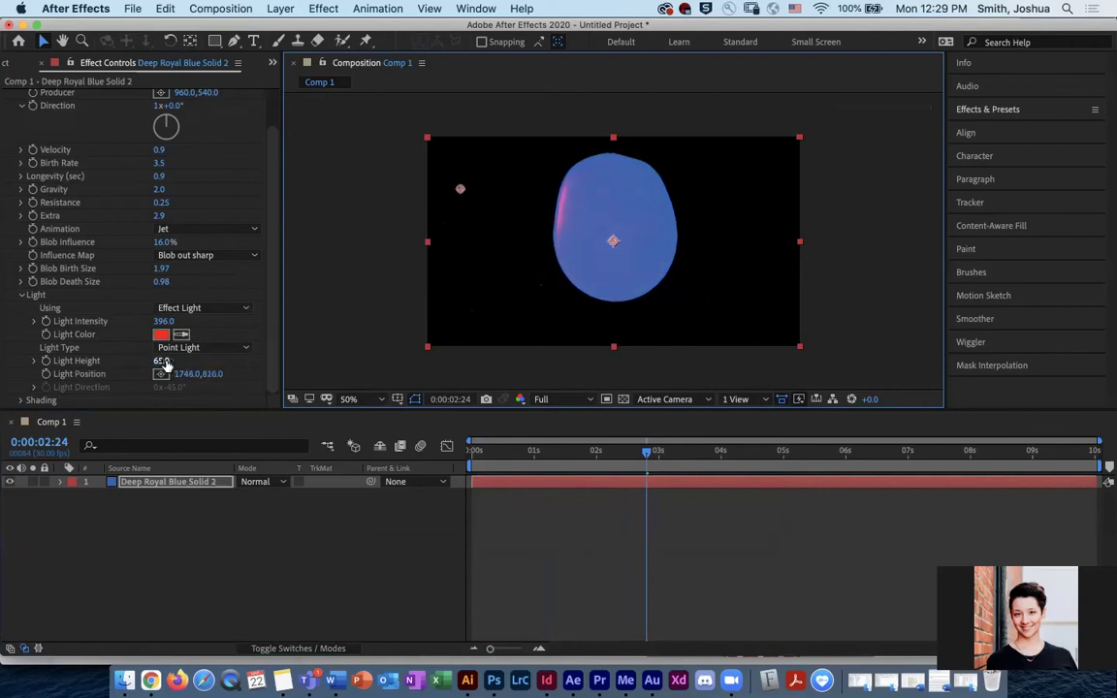
pyautogui.moveTo(165, 363); pyautogui.dragTo(244, 361)
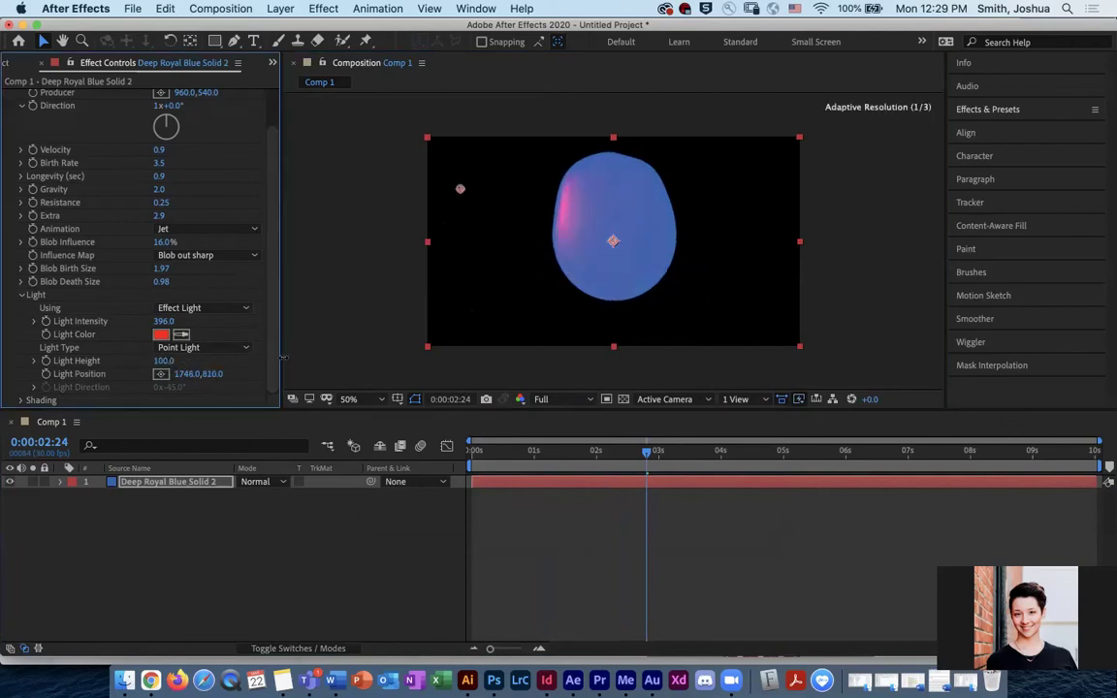
# Step: Raise Light Intensity to 723, move the point light around the blob to 1341, 638, and scrub the animation to 0:00:02:08
pyautogui.moveTo(163, 323); pyautogui.dragTo(247, 321)
pyautogui.moveTo(460, 188); pyautogui.dragTo(713, 269)
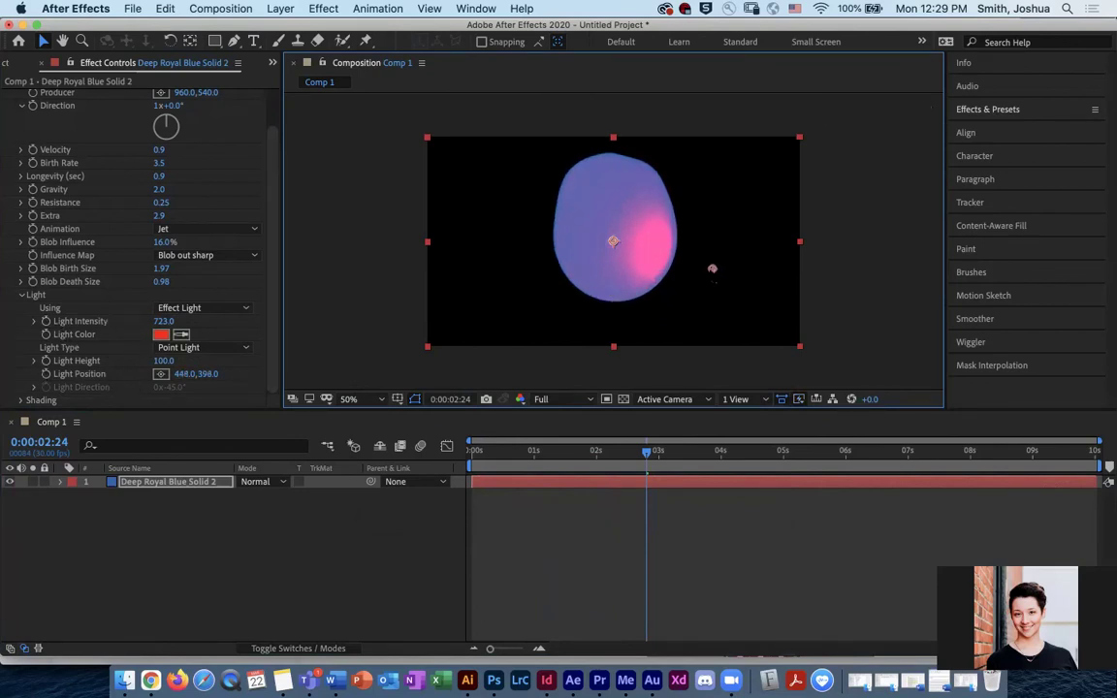
pyautogui.moveTo(711, 269); pyautogui.dragTo(441, 289)
pyautogui.moveTo(629, 243); pyautogui.dragTo(497, 306)
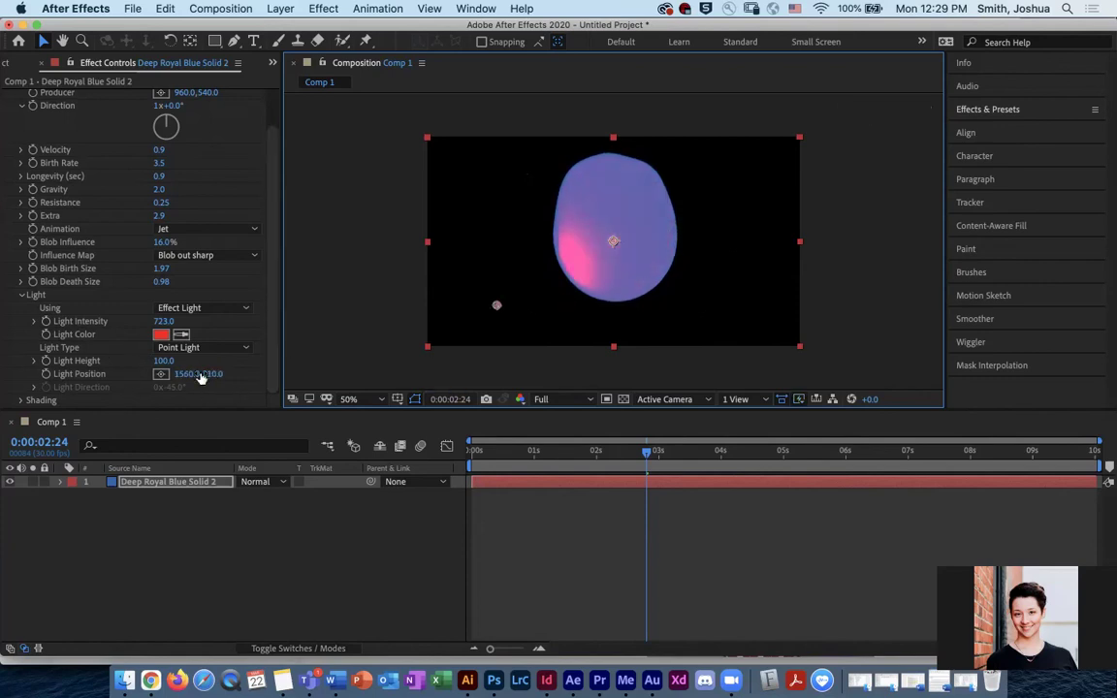
pyautogui.moveTo(192, 375); pyautogui.dragTo(239, 368)
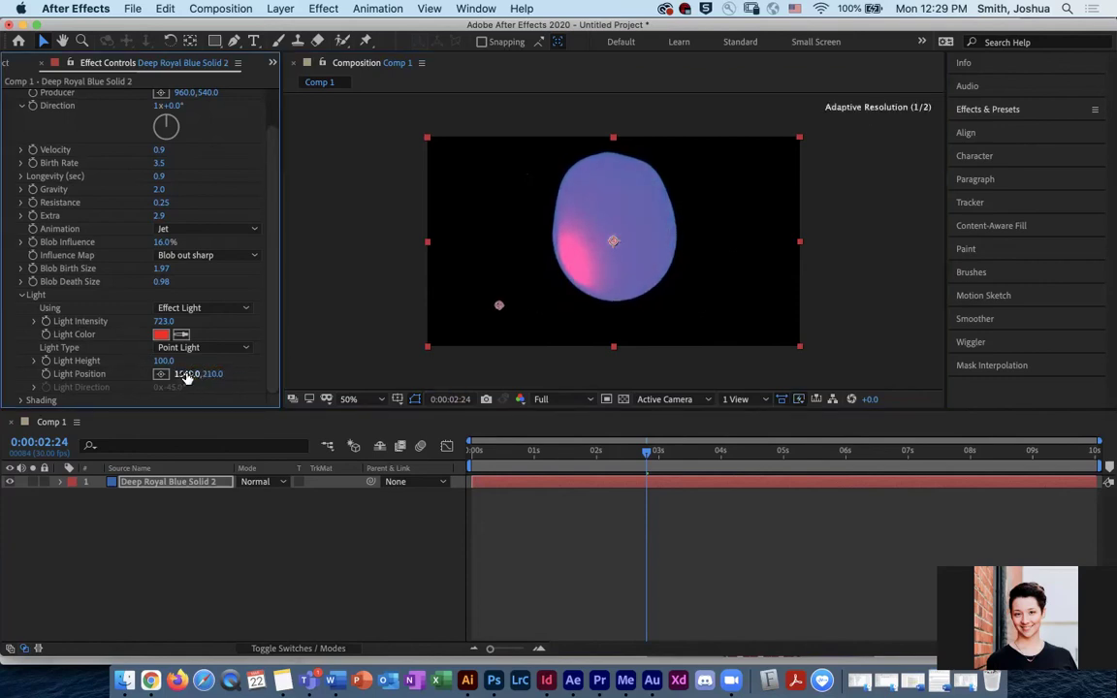
pyautogui.moveTo(499, 306); pyautogui.dragTo(539, 222)
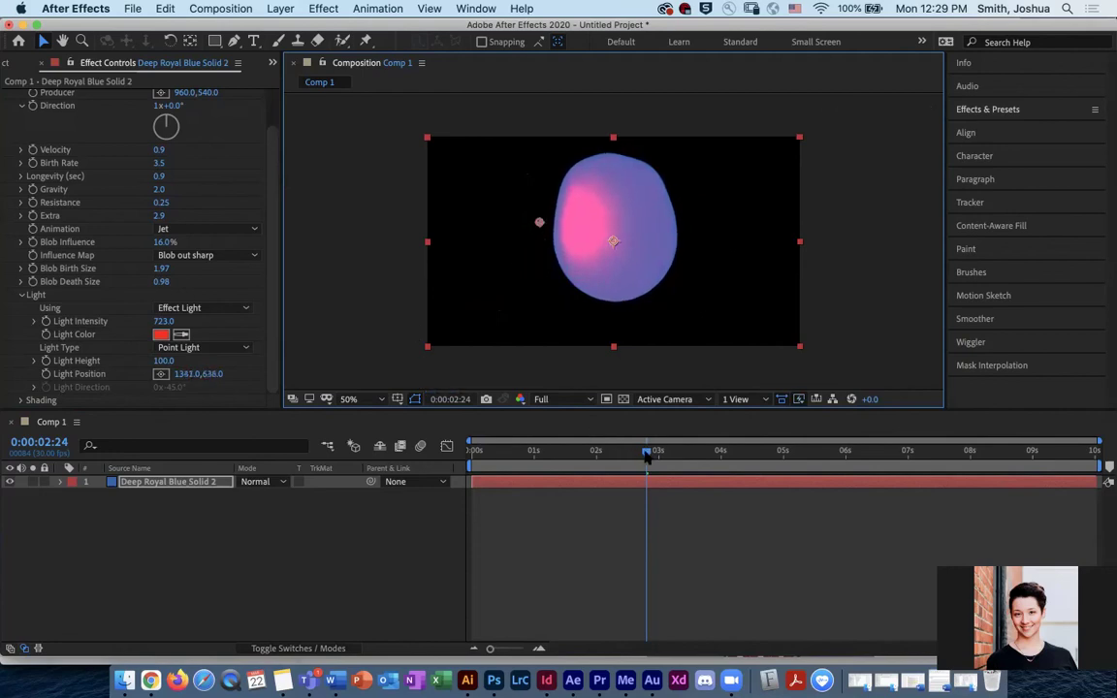
pyautogui.moveTo(647, 453); pyautogui.dragTo(612, 459)
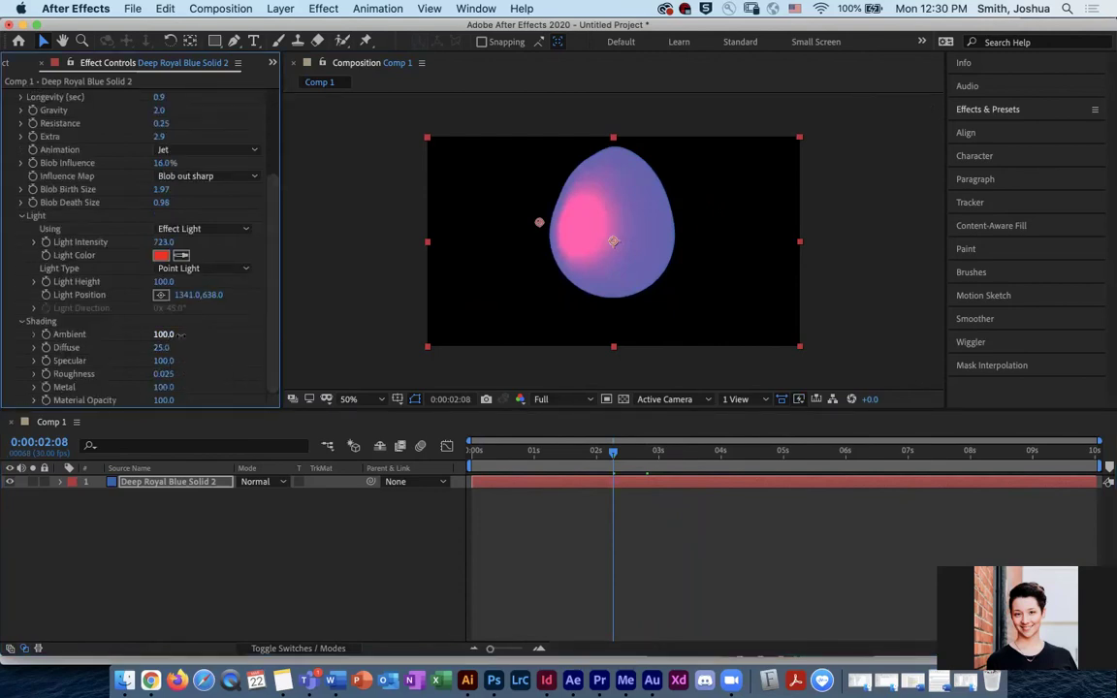
# Step: Set the shading to Ambient 79, Diffuse 0, Specular 42 and Roughness 0.169, and scrub the animation
pyautogui.moveTo(194, 335); pyautogui.dragTo(133, 353)
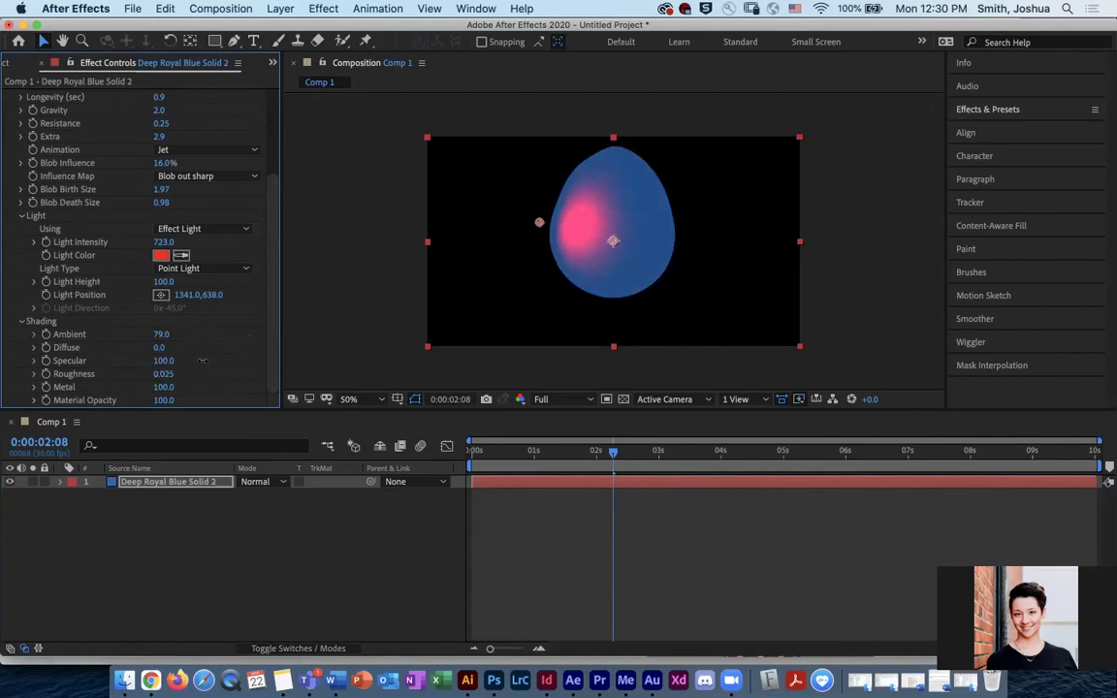
pyautogui.moveTo(171, 359); pyautogui.dragTo(229, 368)
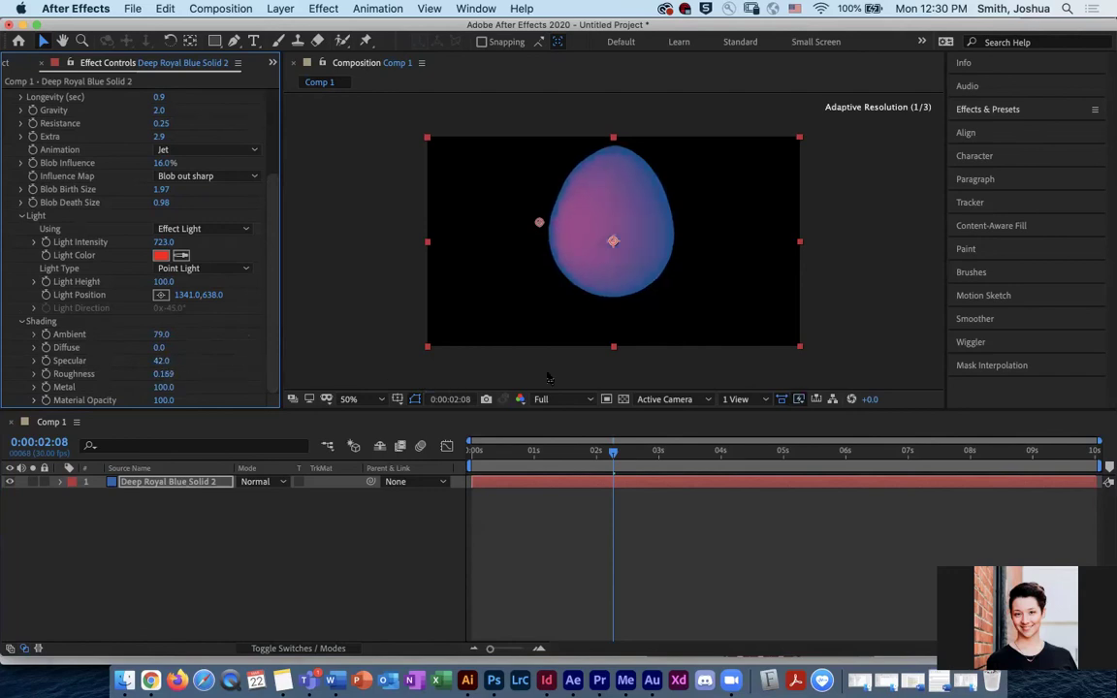
pyautogui.moveTo(558, 452); pyautogui.dragTo(631, 455)
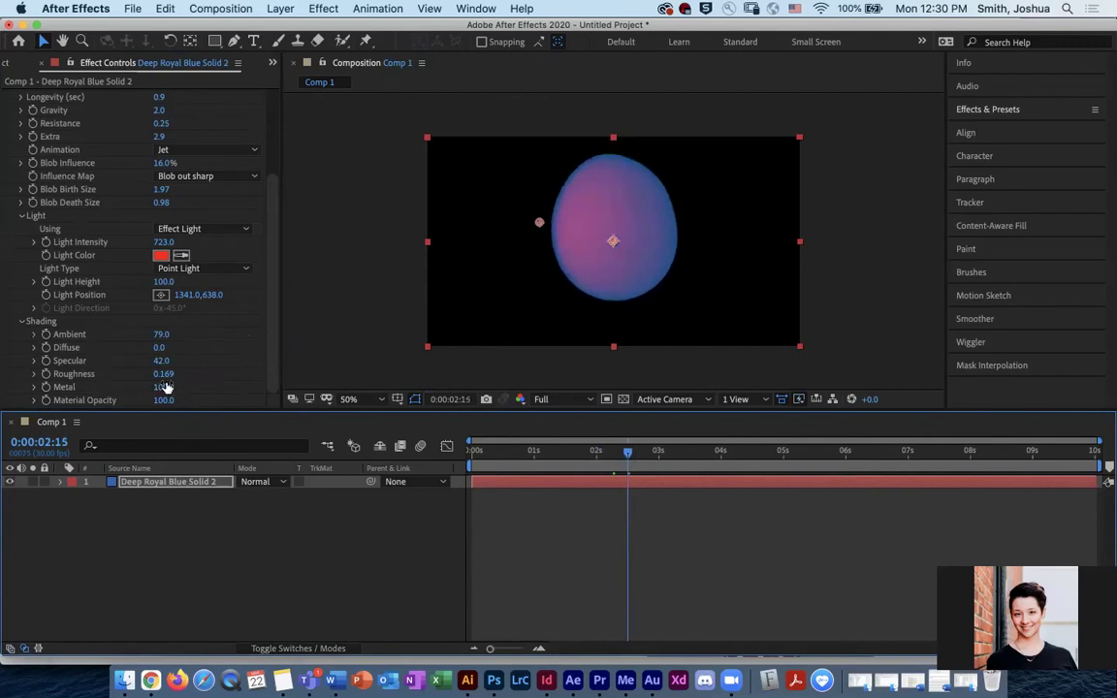
# Step: Try a Metal value of 0, restore it to 100, and lower Material Opacity to 26, scrubbing the animation
pyautogui.moveTo(165, 388); pyautogui.dragTo(224, 380)
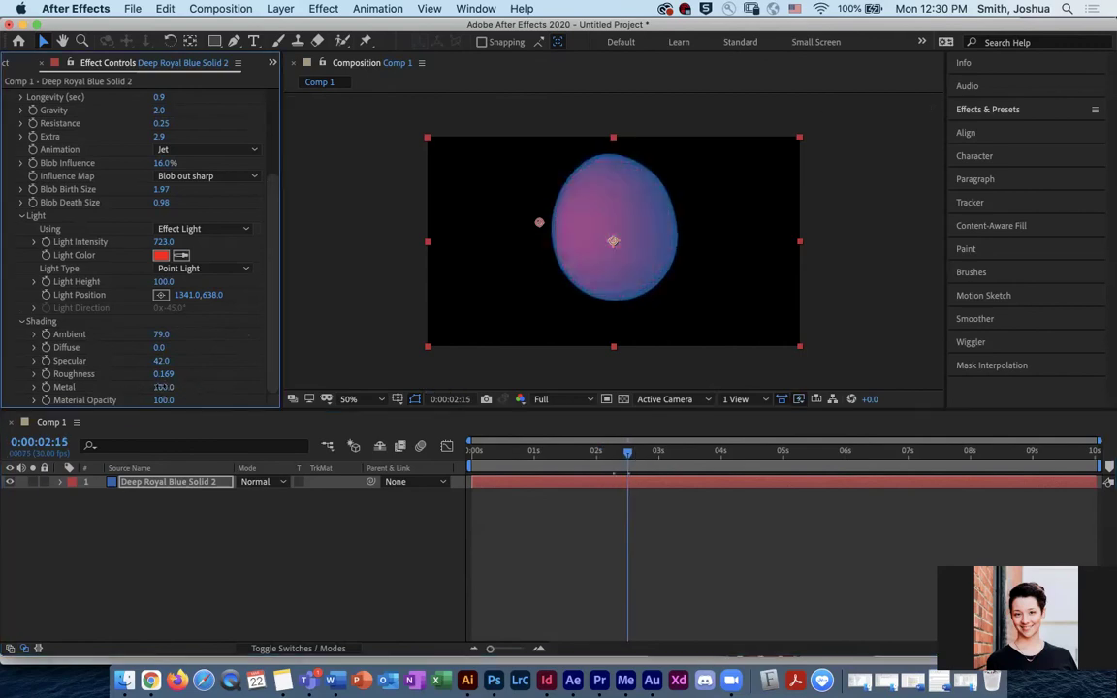
pyautogui.moveTo(157, 386); pyautogui.dragTo(97, 386)
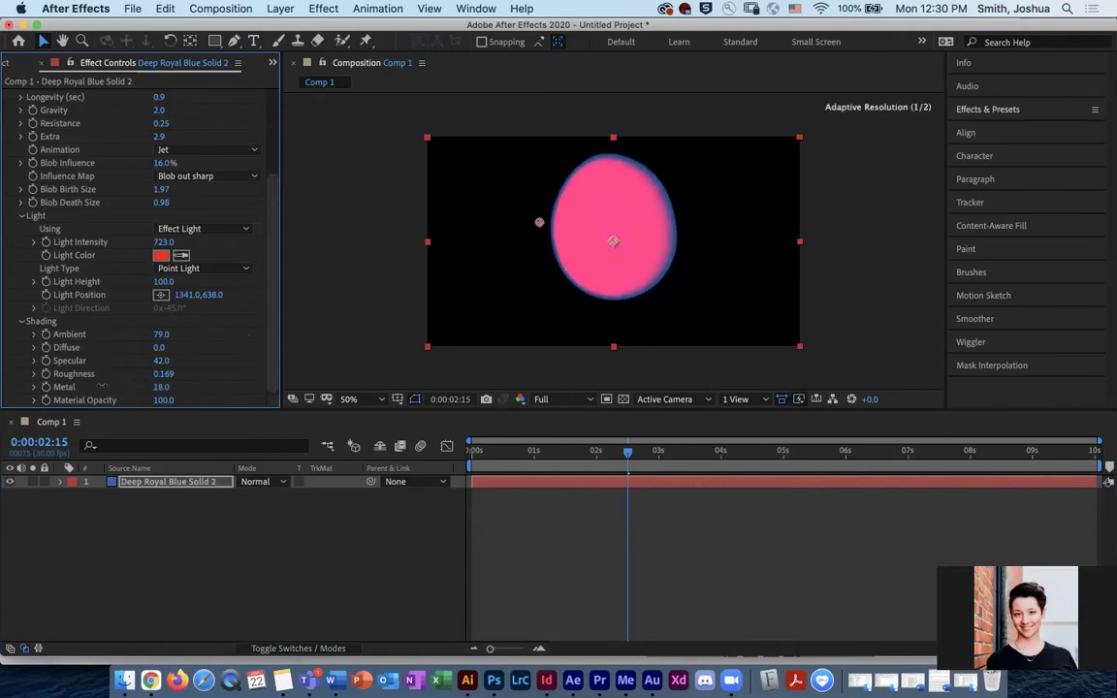
pyautogui.moveTo(627, 451); pyautogui.dragTo(634, 452)
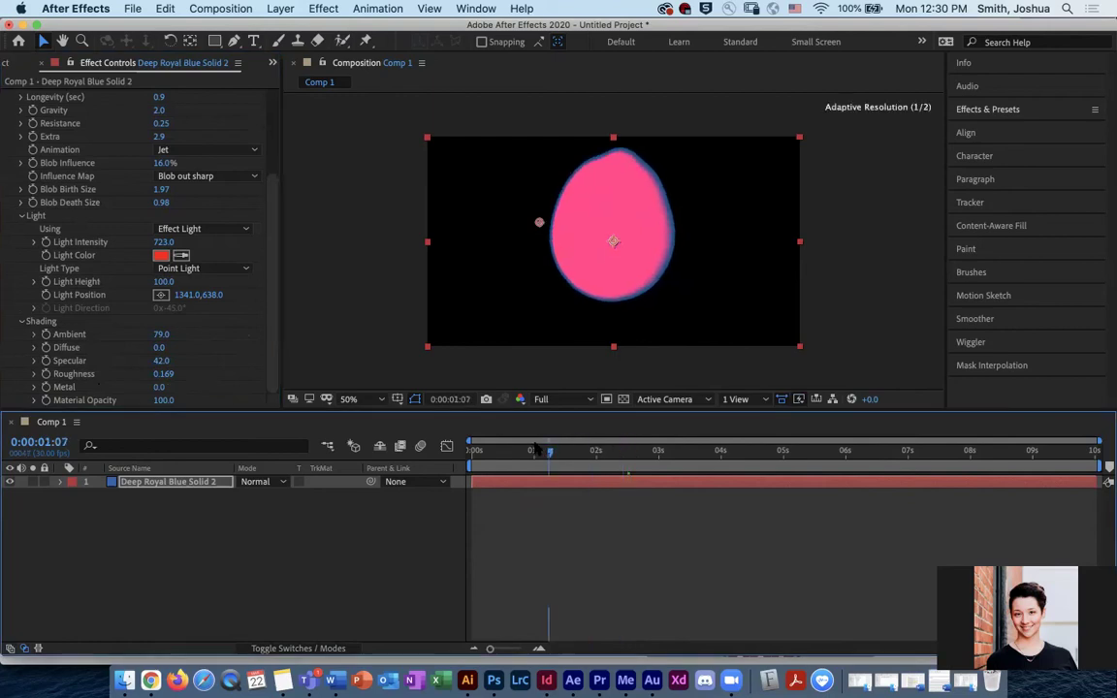
pyautogui.moveTo(159, 387); pyautogui.dragTo(183, 398)
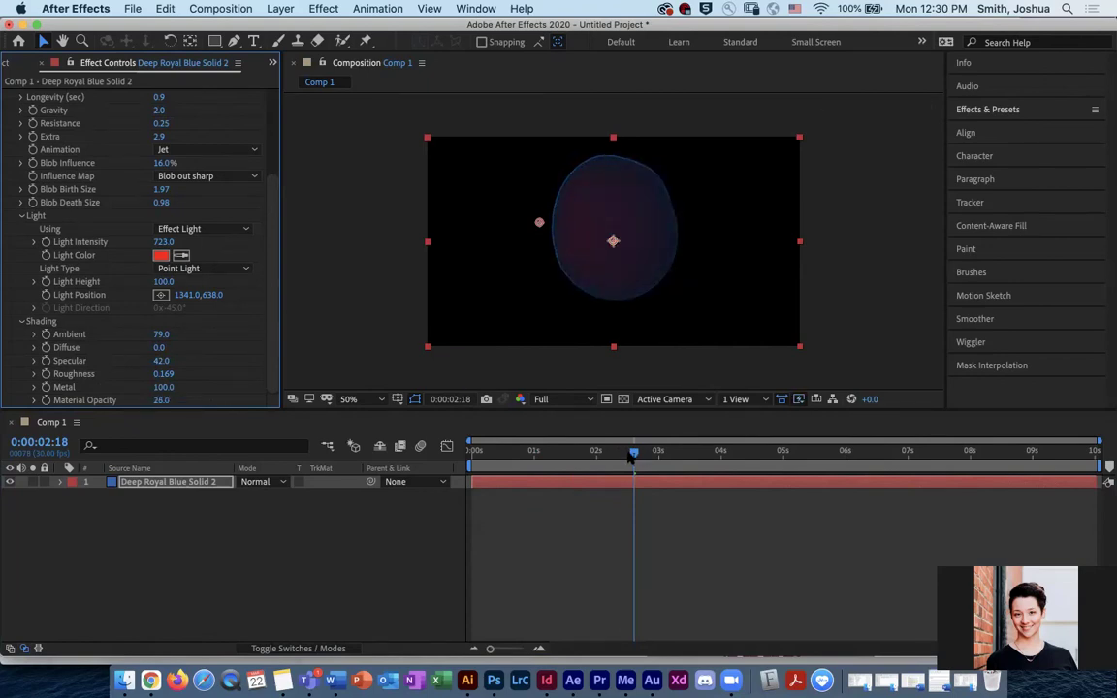
pyautogui.moveTo(587, 452); pyautogui.dragTo(491, 450)
# Step: Collapse the Shading and Light groups of the CC Mr. Mercury effect
pyautogui.moveTo(272, 357)
pyautogui.mouseDown()
pyautogui.moveTo(286, 288)
pyautogui.moveTo(271, 364)
pyautogui.mouseUp()
pyautogui.scroll(3, 22, 324)
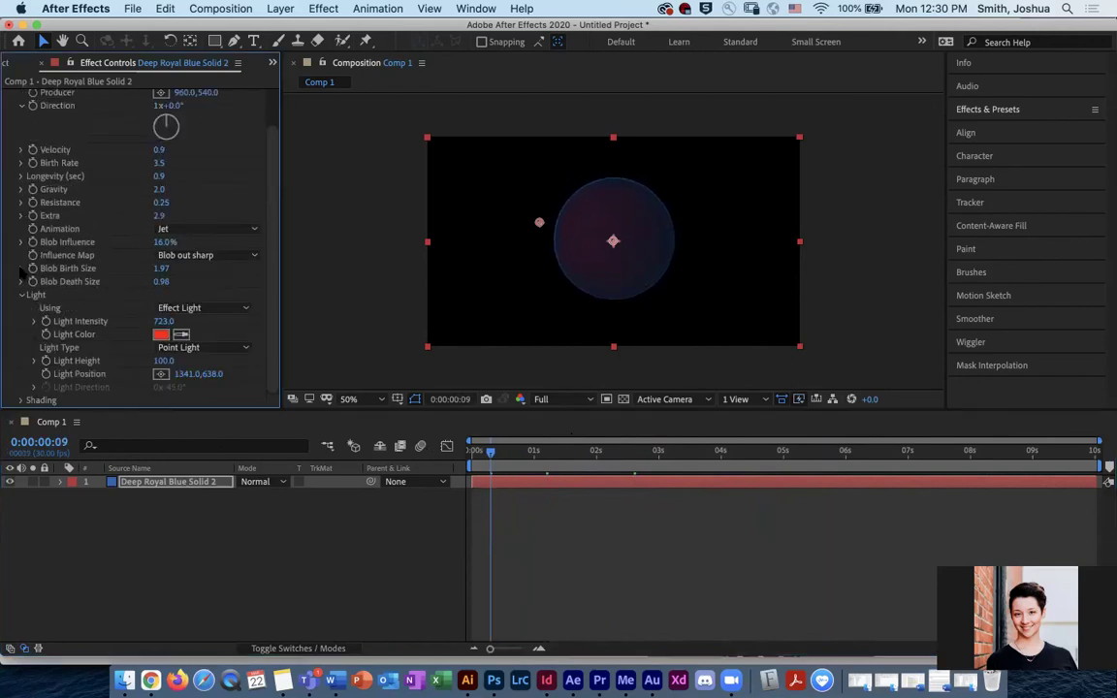
pyautogui.click(20, 296)
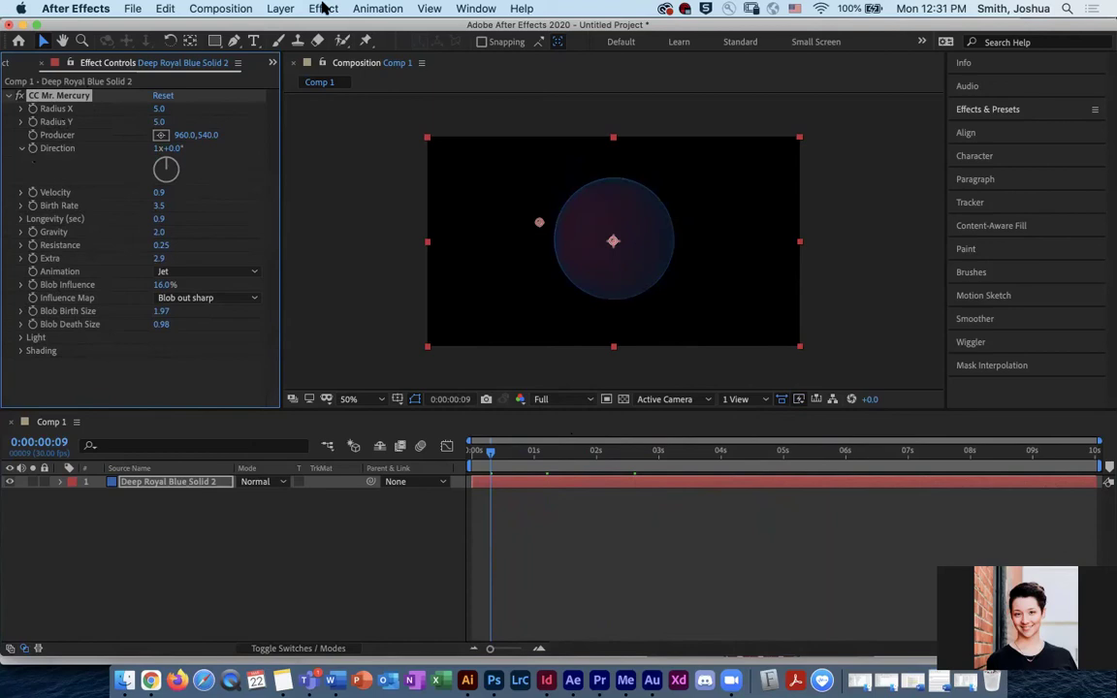
# Step: Browse the available effect categories, including Perspective, Expression Controls, Distort and Simulation, for effects to combine with CC Mr. Mercury
pyautogui.click(323, 7)
pyautogui.moveTo(354, 318)
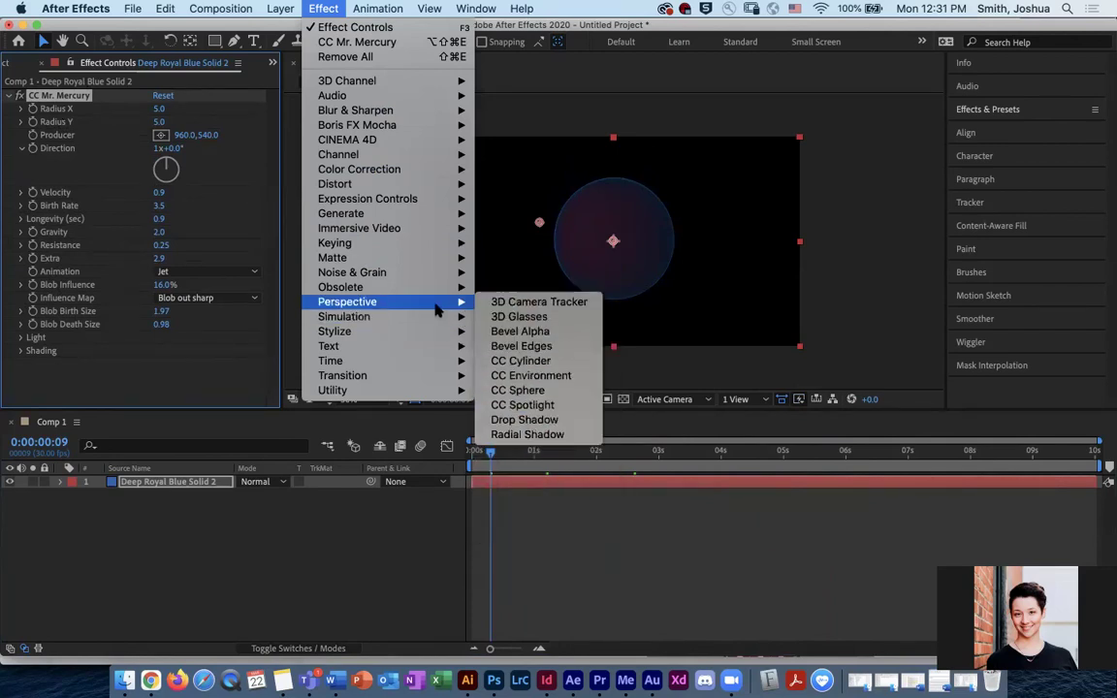
pyautogui.moveTo(436, 278)
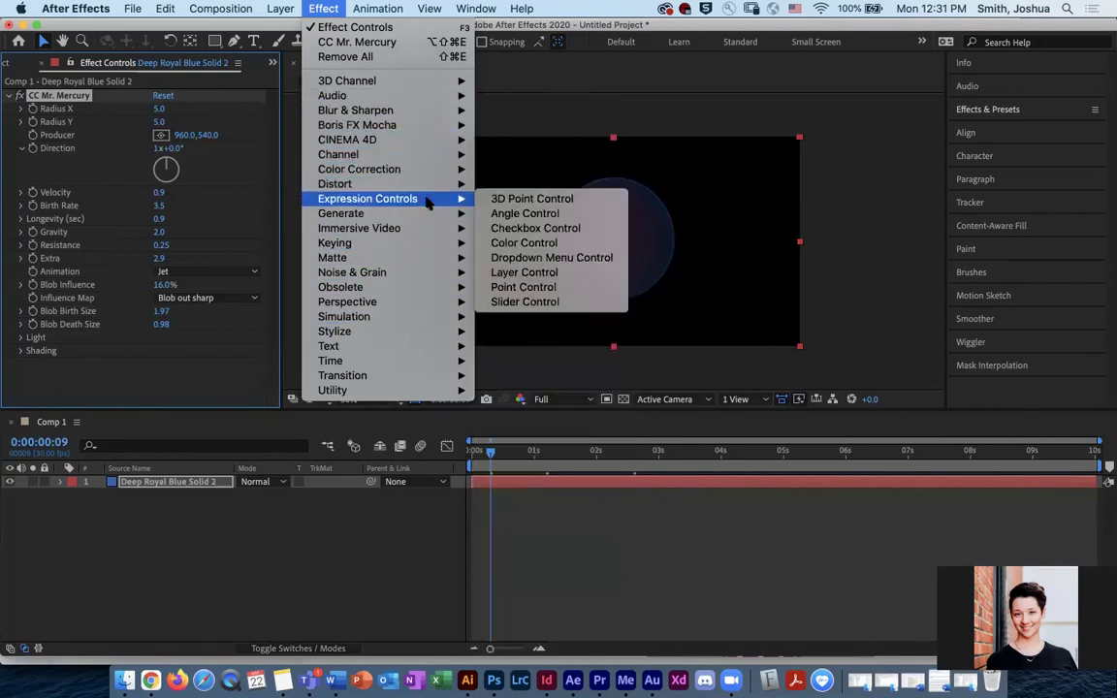
pyautogui.moveTo(439, 191)
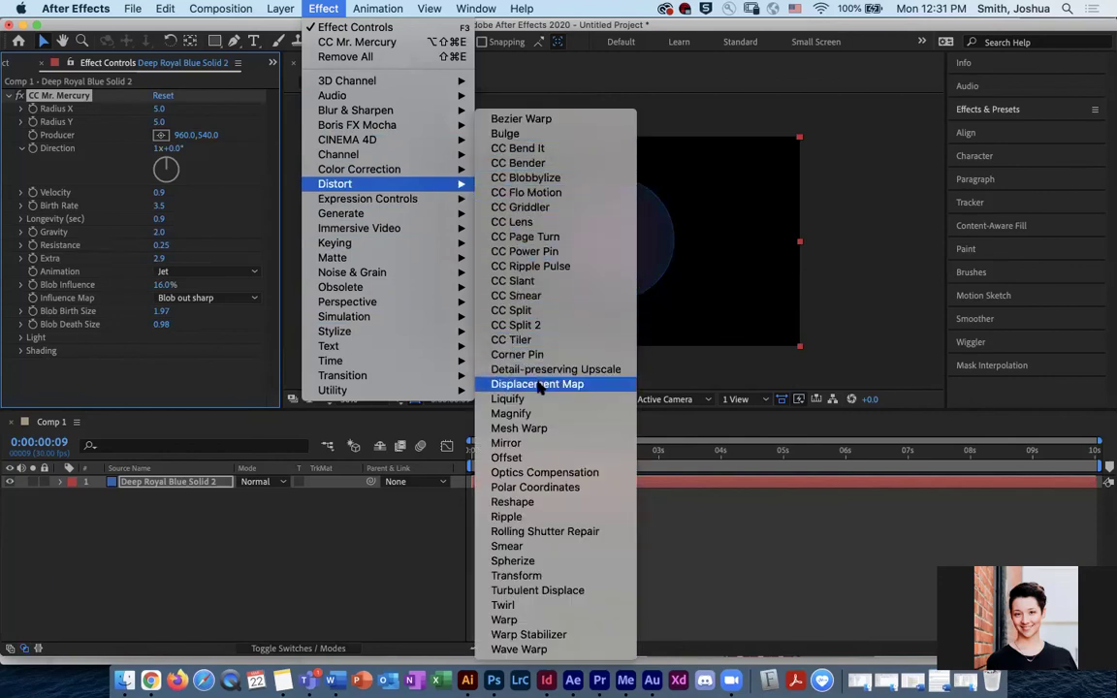
pyautogui.click(210, 280)
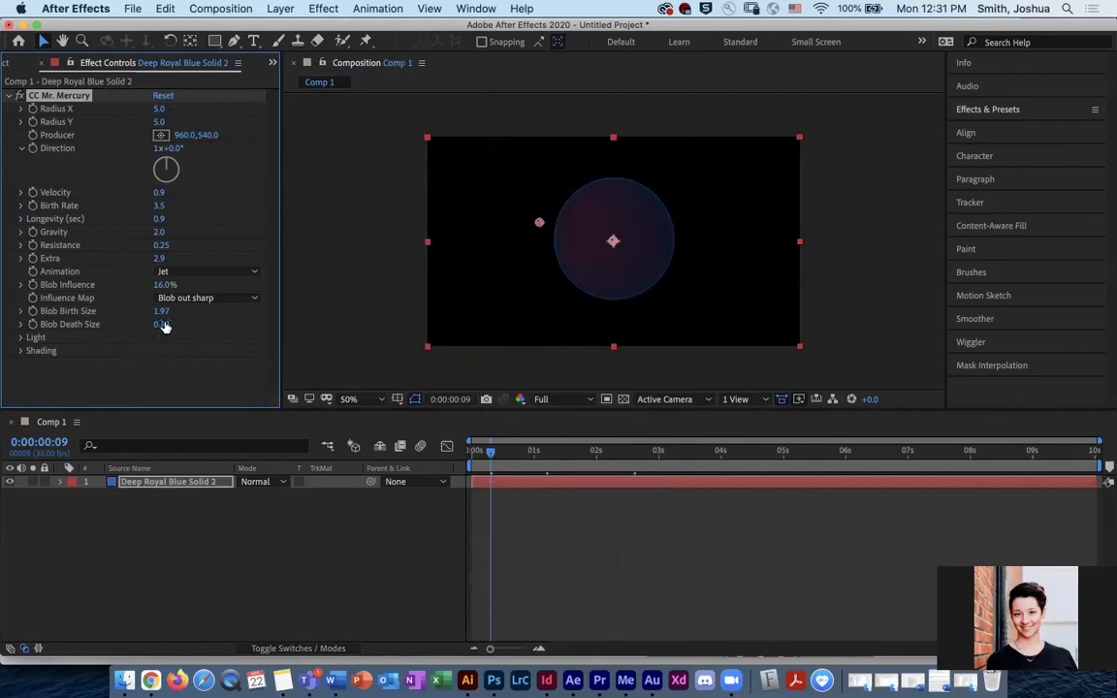
pyautogui.click(318, 10)
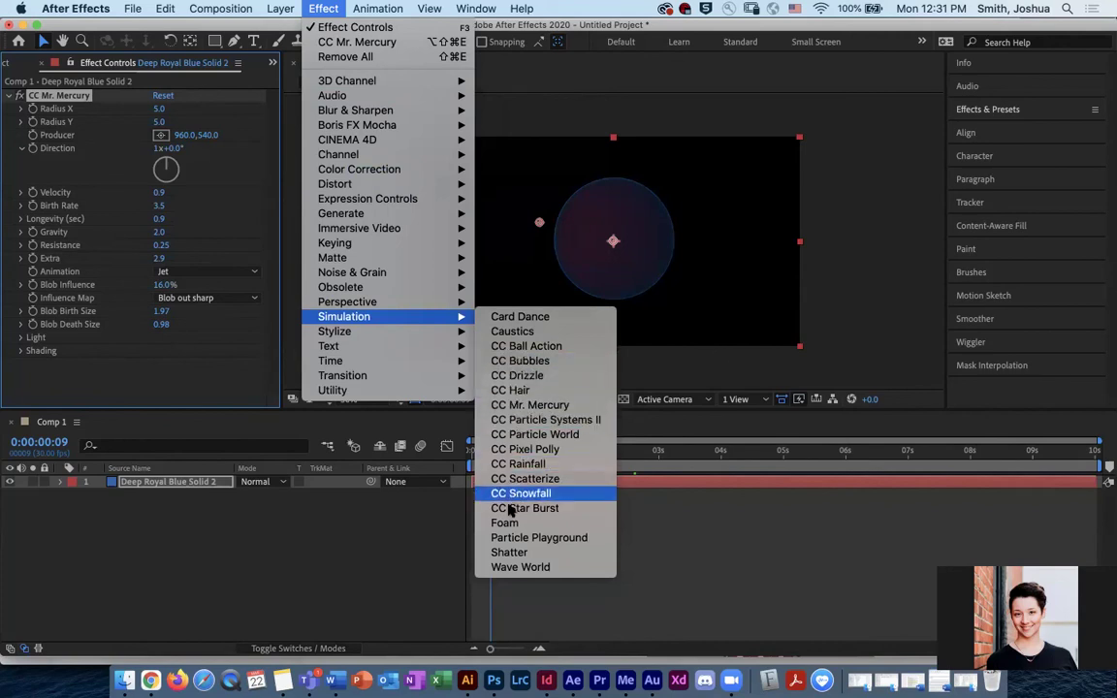
pyautogui.click(535, 435)
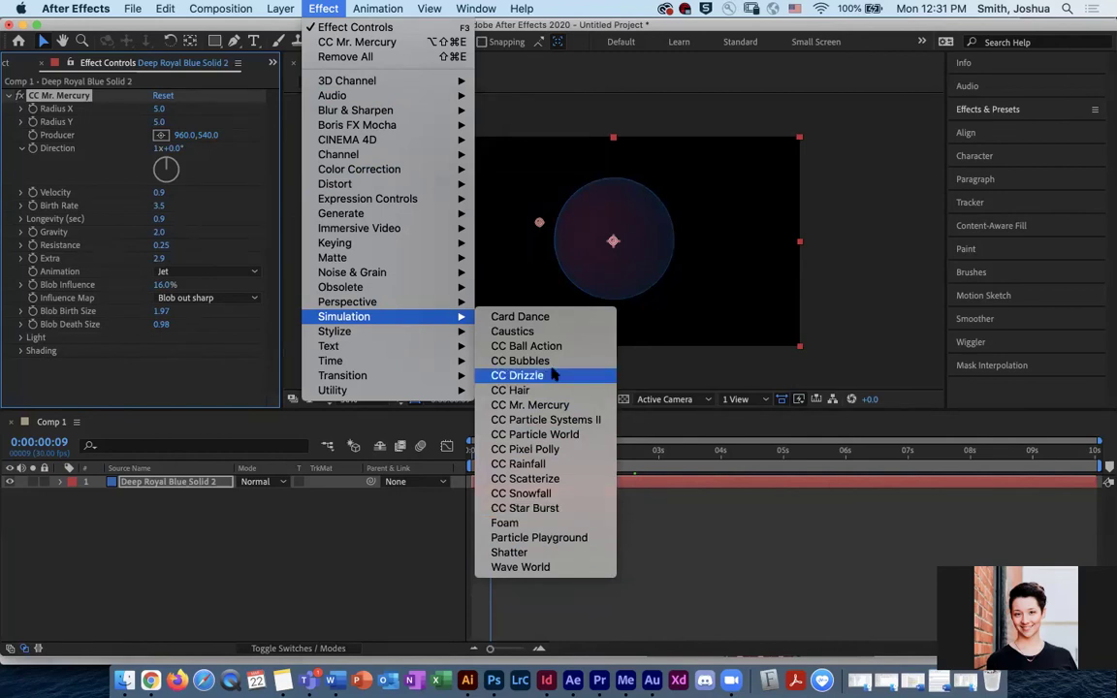
pyautogui.moveTo(415, 334)
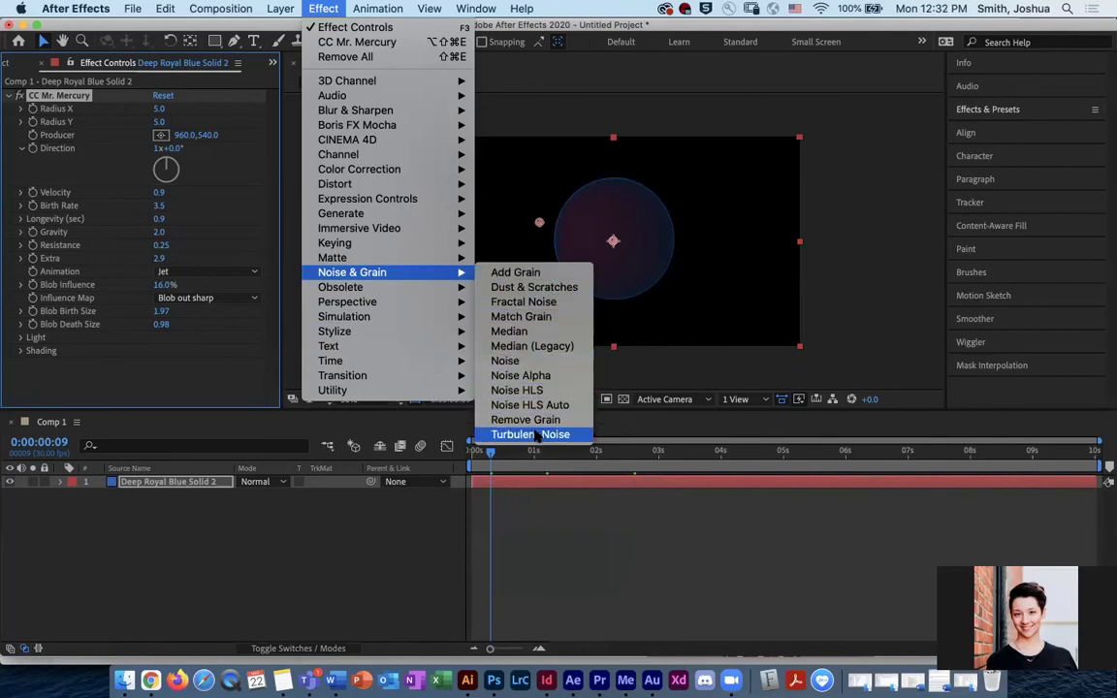
# Step: Apply the Turbulent Noise effect to the solid layer, set its Evolution to 30°, and scrub the animation
pyautogui.click(529, 434)
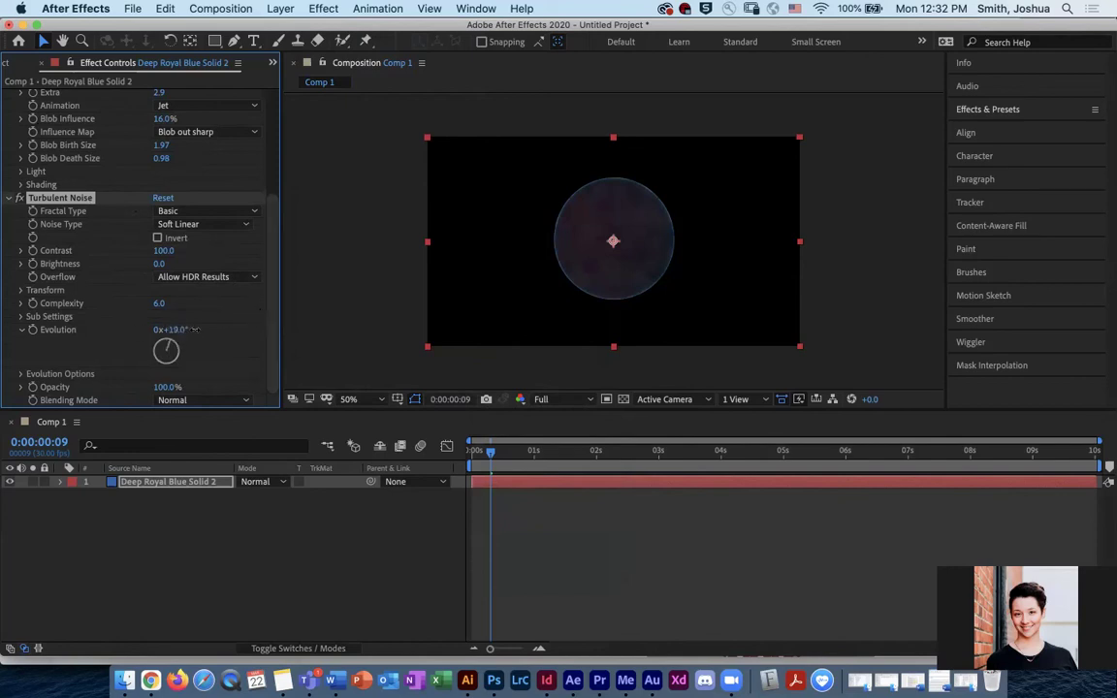
pyautogui.moveTo(230, 336); pyautogui.dragTo(196, 330)
pyautogui.moveTo(490, 457)
pyautogui.mouseDown()
pyautogui.moveTo(631, 456)
pyautogui.moveTo(506, 456)
pyautogui.mouseUp()
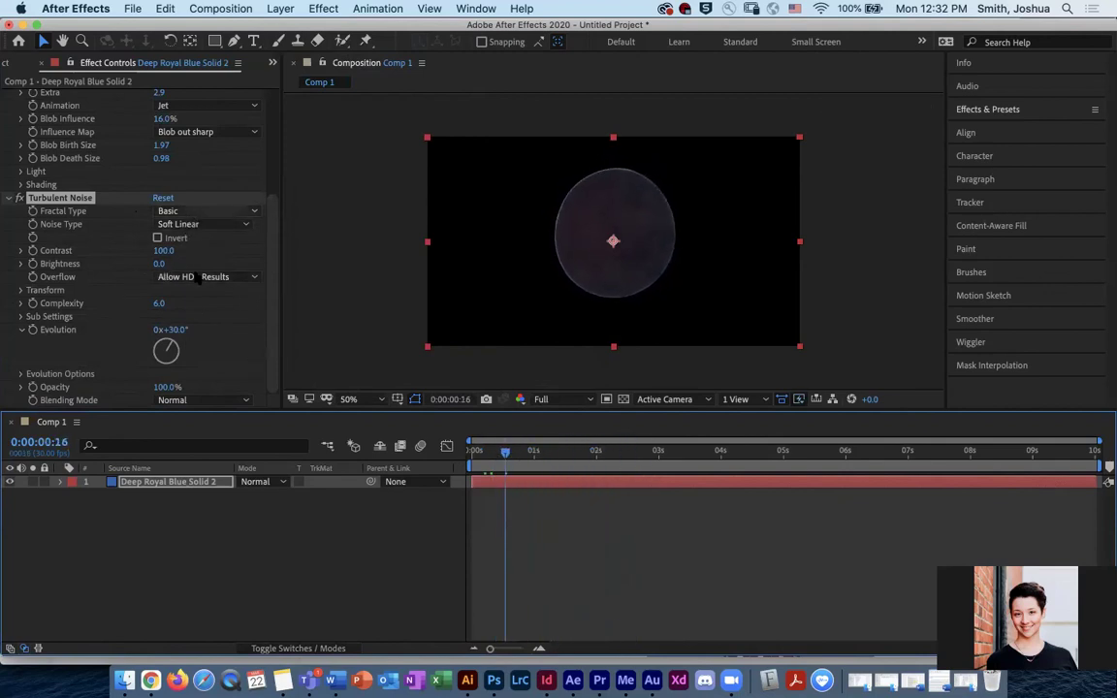
# Step: Try Turbulent Noise Contrast values of 1002 and 878 while scrubbing the animation, and delete the effect from the layer
pyautogui.moveTo(160, 250); pyautogui.dragTo(472, 256)
pyautogui.moveTo(635, 262); pyautogui.dragTo(824, 248)
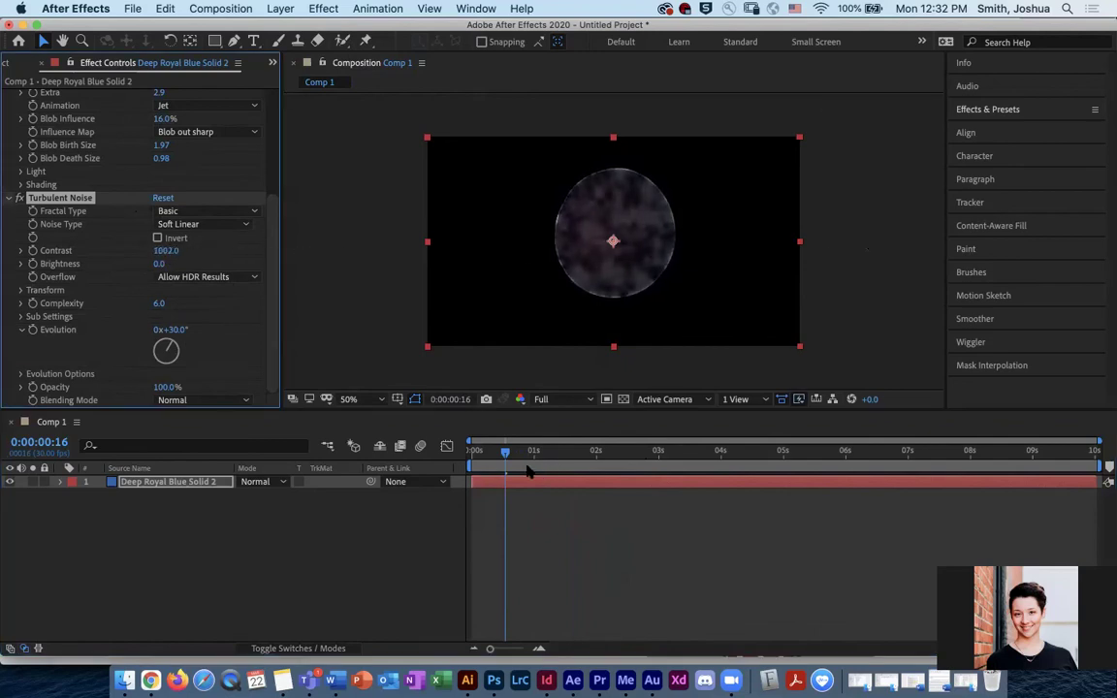
pyautogui.moveTo(526, 458); pyautogui.dragTo(493, 453)
pyautogui.moveTo(168, 251); pyautogui.dragTo(151, 253)
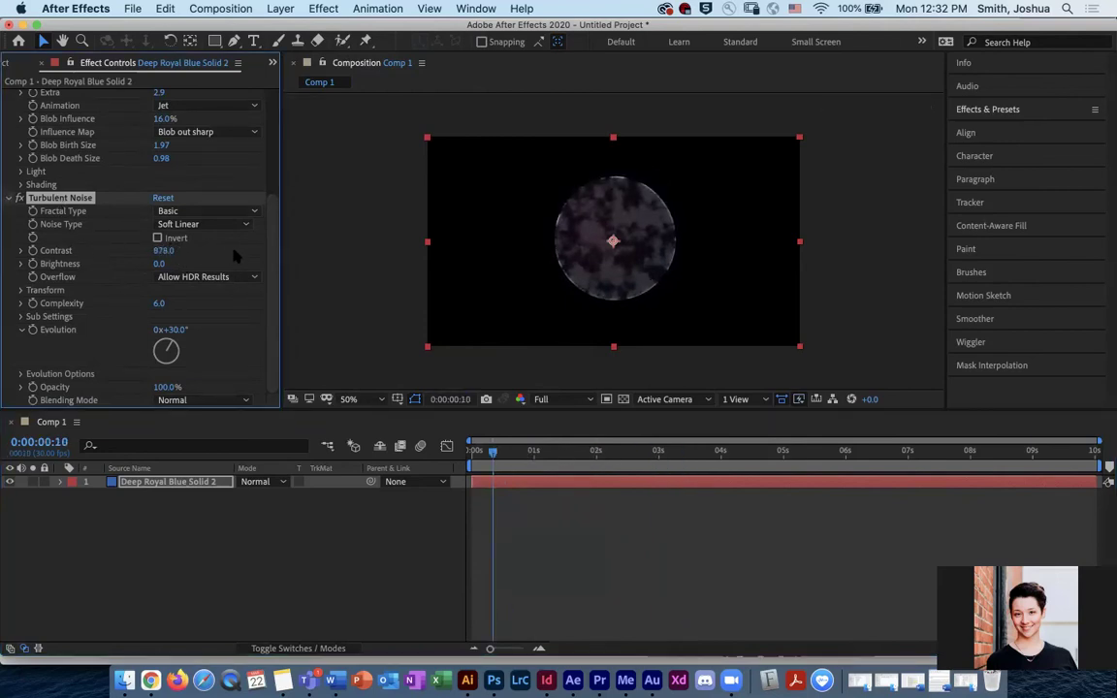
pyautogui.press('Delete')
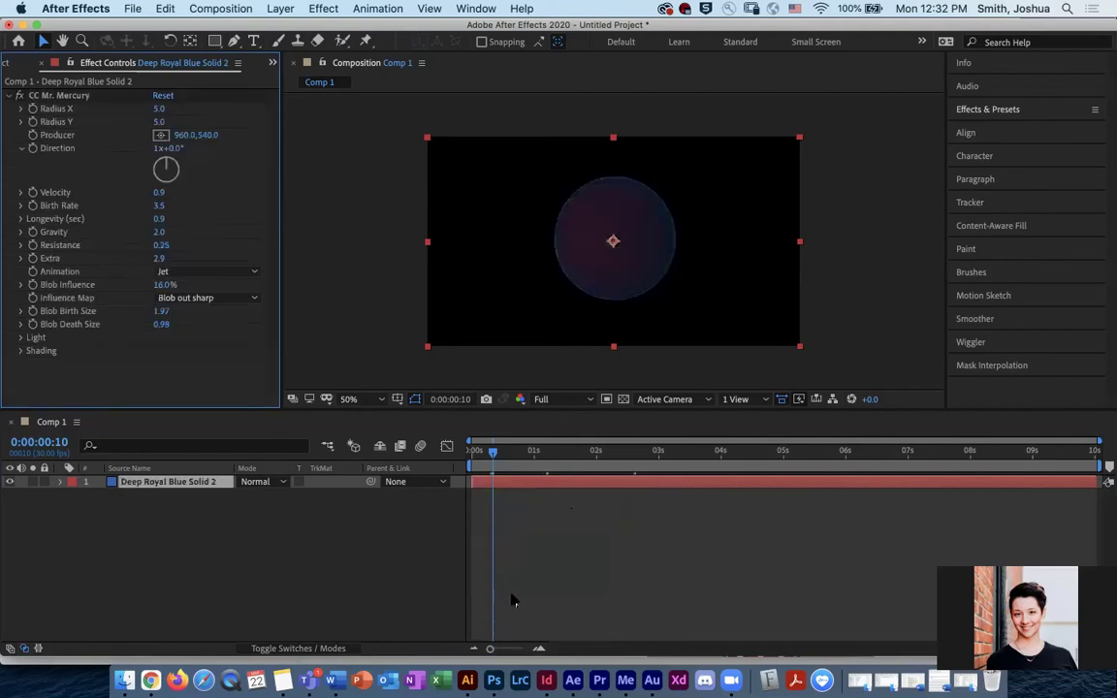
pyautogui.press('space')
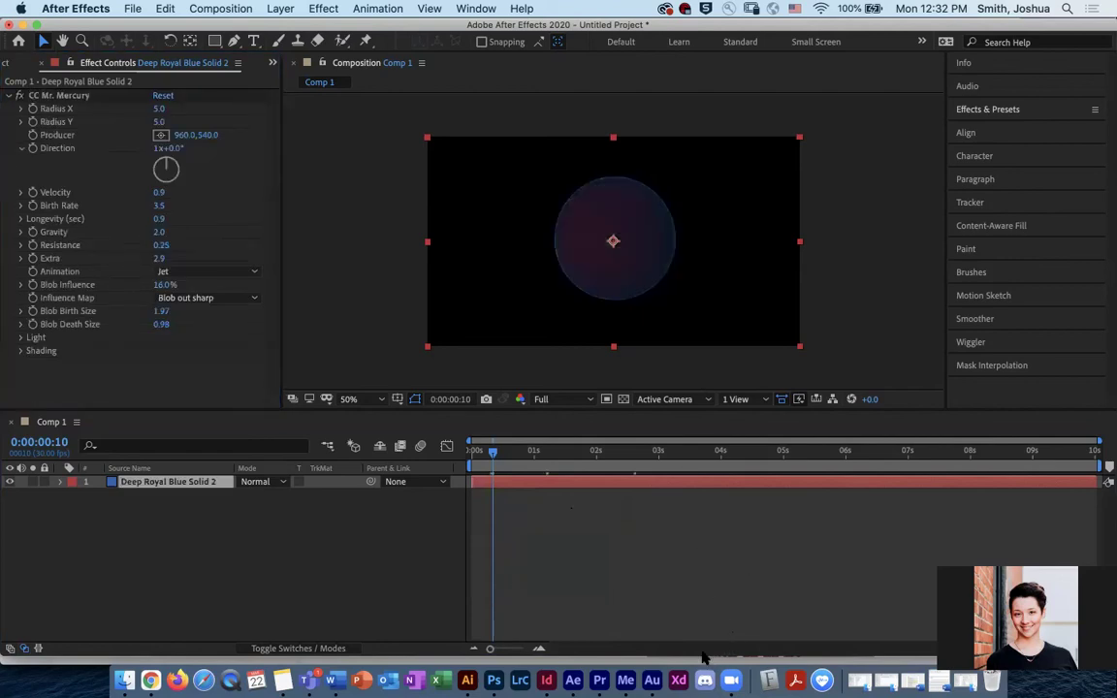